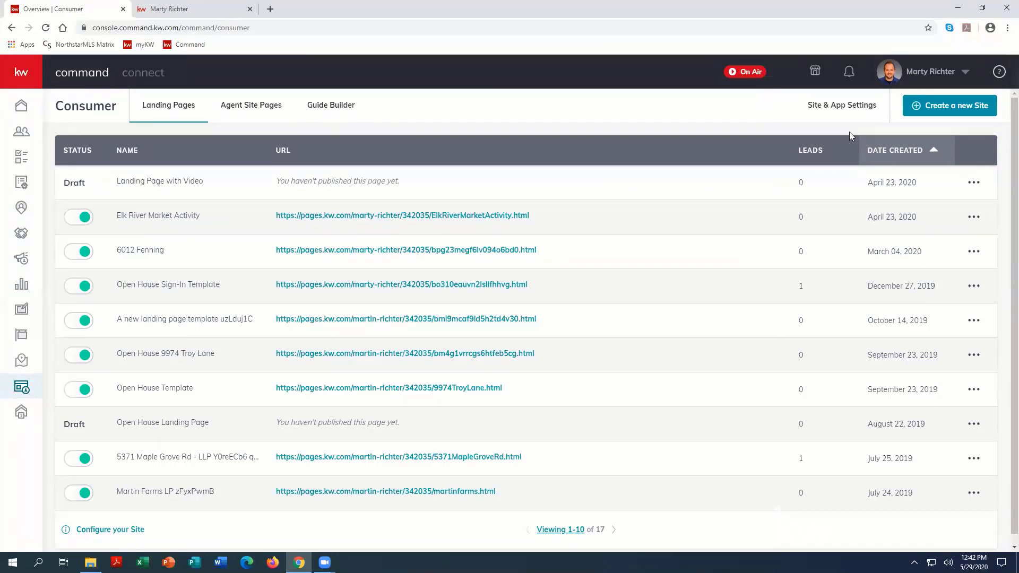
Start the Agent Site Kelle Guide from the Site & App Settings and acknowledge the compliance reminder.
{"action": "left_click", "coordinate": [830, 111]}
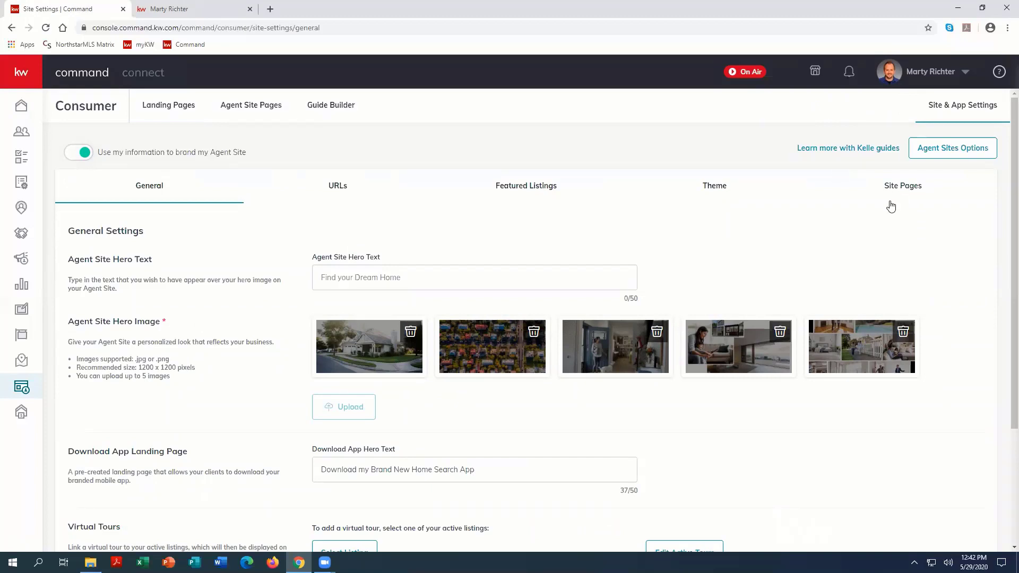
{"action": "left_click", "coordinate": [852, 151]}
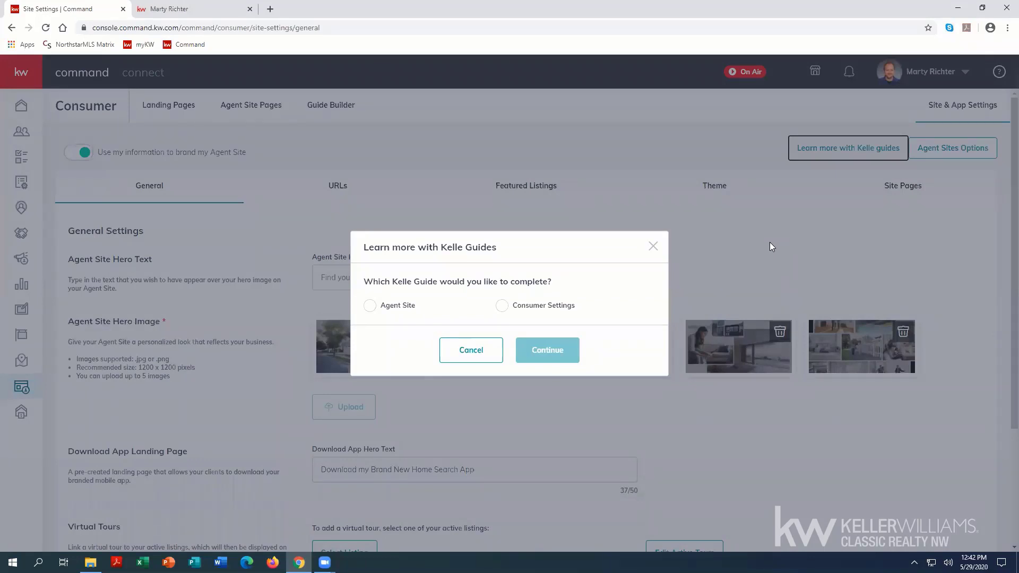
{"action": "left_click", "coordinate": [398, 305]}
{"action": "left_click", "coordinate": [527, 351]}
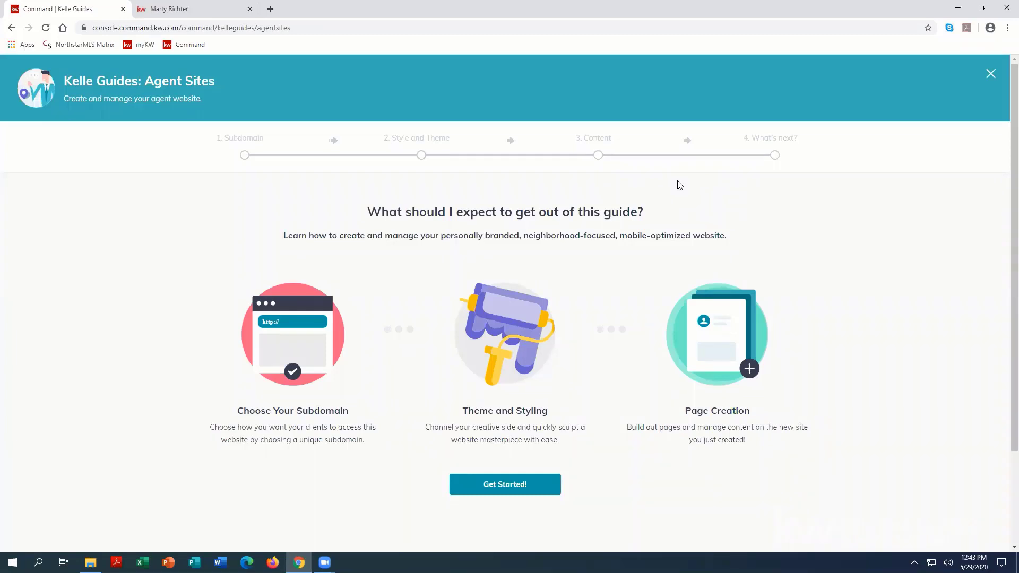
{"action": "left_click", "coordinate": [530, 487]}
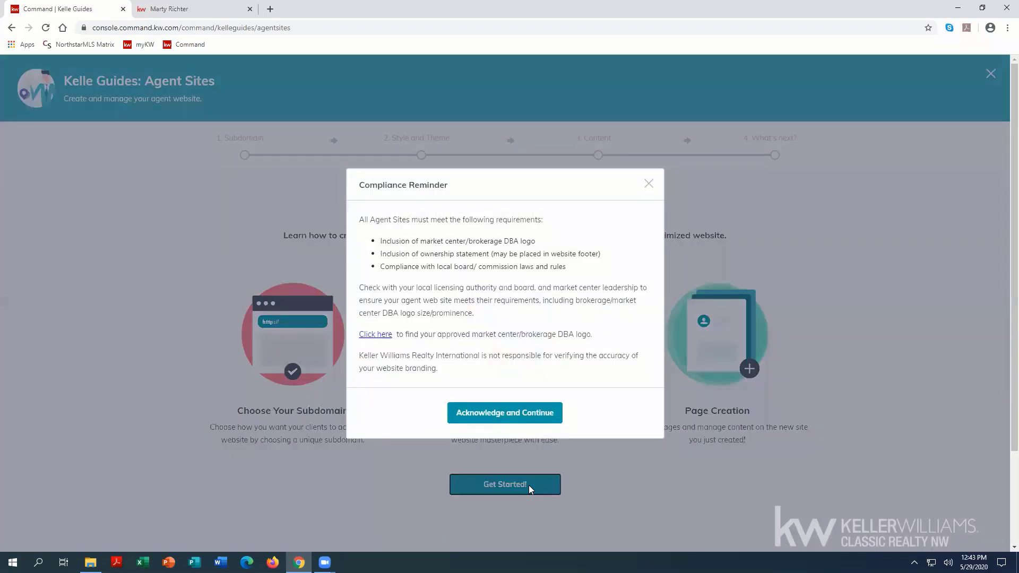
{"action": "left_click", "coordinate": [508, 414]}
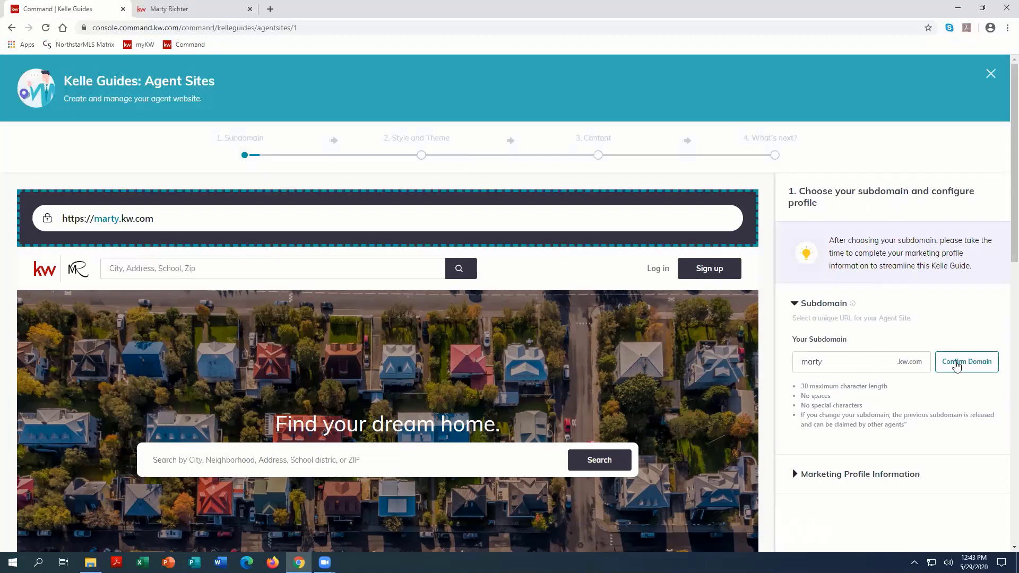
Review the marketing profile information from basic details to social media links, and save the subdomain stage of the guide.
{"action": "left_click", "coordinate": [839, 476]}
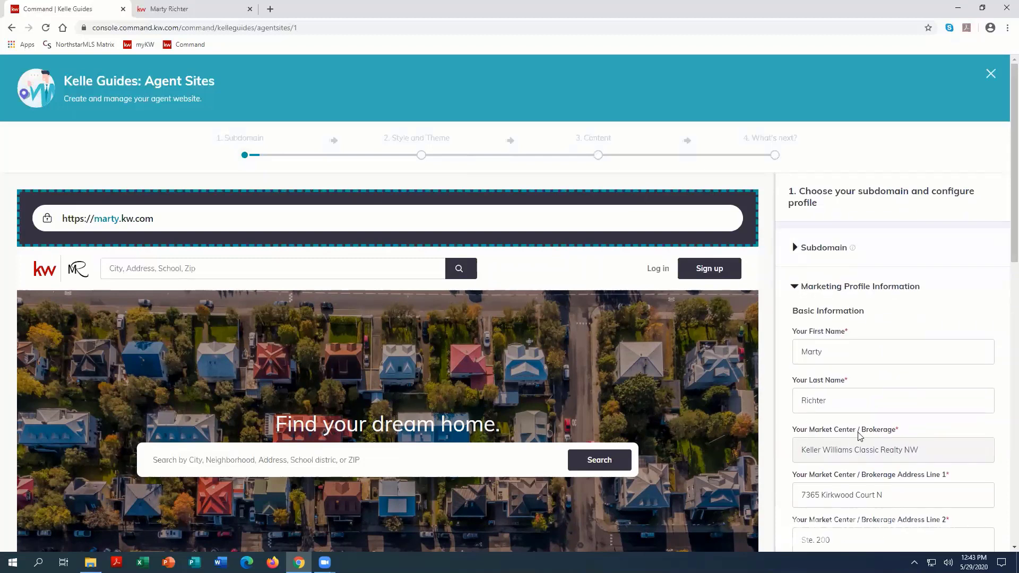
{"action": "scroll", "coordinate": [860, 435], "scroll_direction": "down", "scroll_amount": 1}
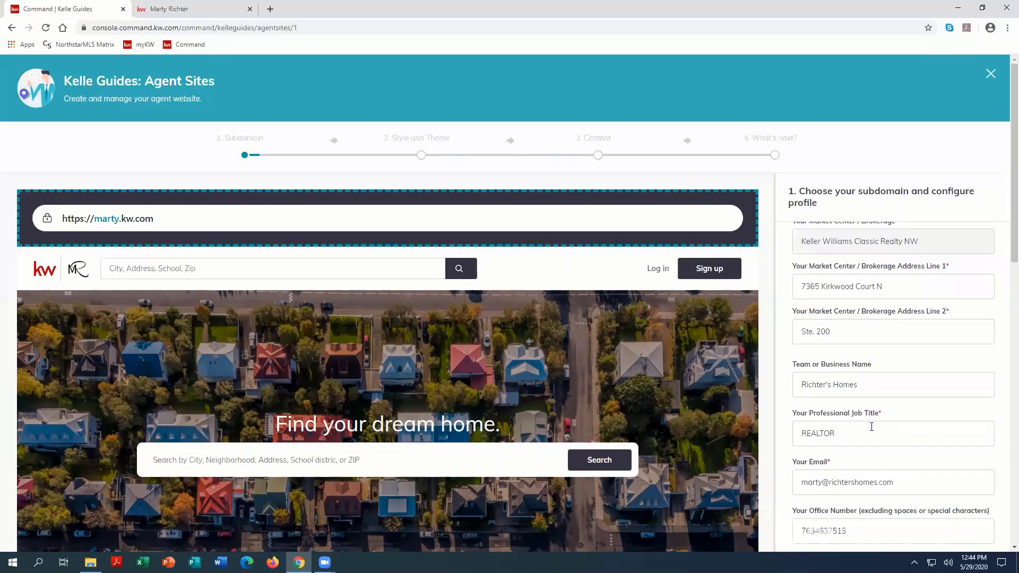
{"action": "scroll", "coordinate": [873, 427], "scroll_direction": "down", "scroll_amount": 3}
{"action": "scroll", "coordinate": [871, 426], "scroll_direction": "down", "scroll_amount": 3}
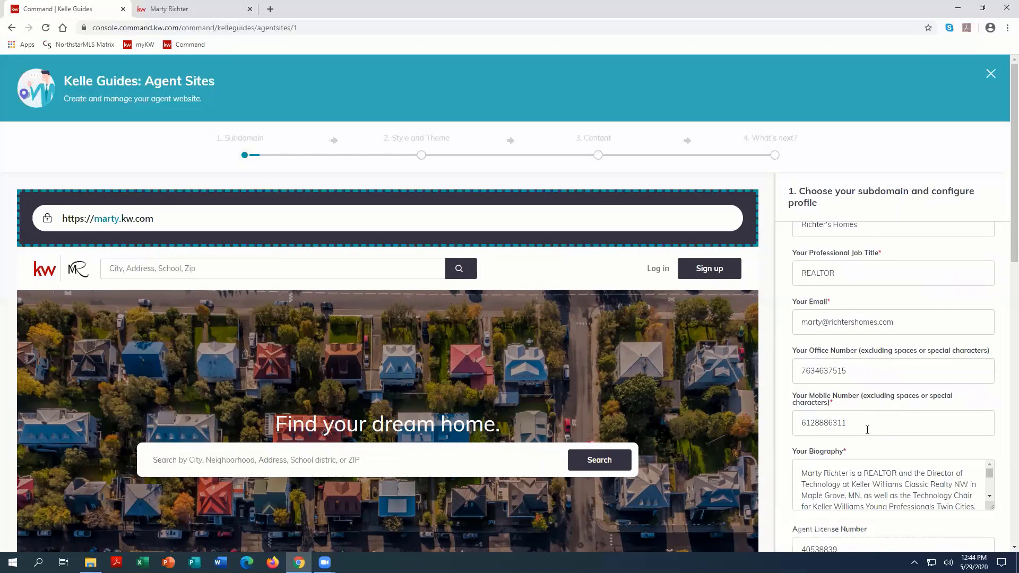
{"action": "scroll", "coordinate": [862, 443], "scroll_direction": "down", "scroll_amount": 3}
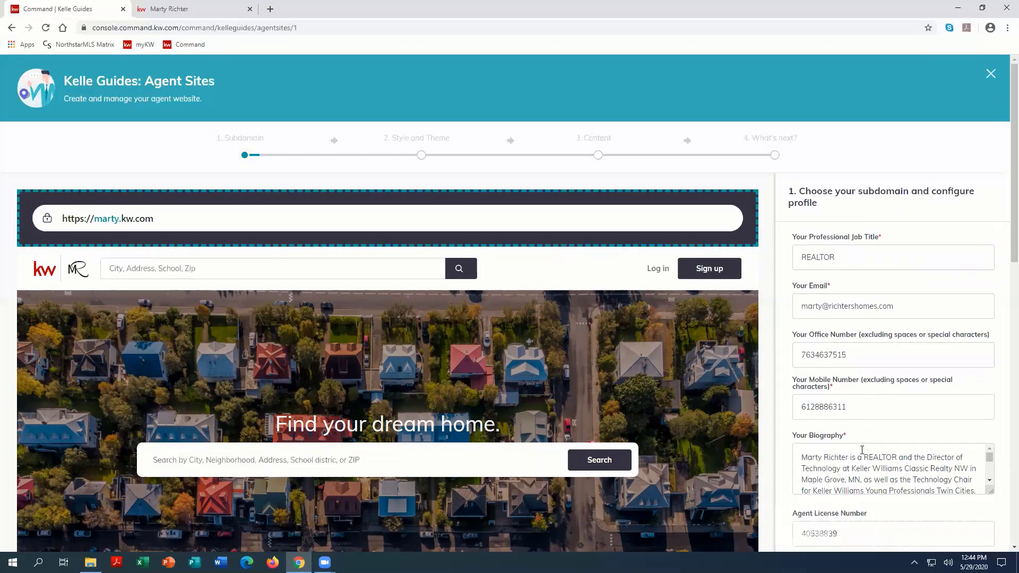
{"action": "scroll", "coordinate": [861, 450], "scroll_direction": "down", "scroll_amount": 1}
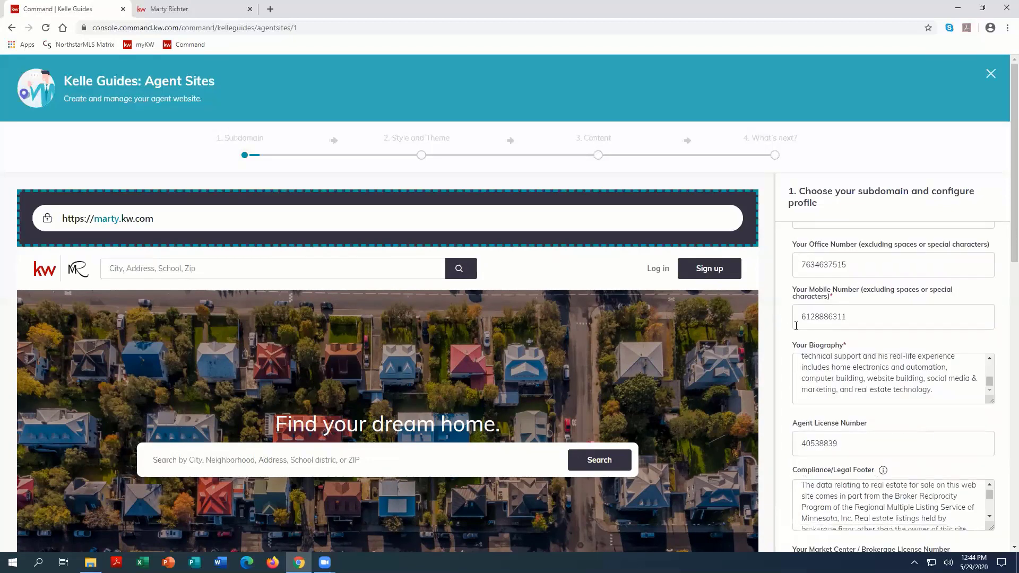
{"action": "scroll", "coordinate": [811, 433], "scroll_direction": "down", "scroll_amount": 8}
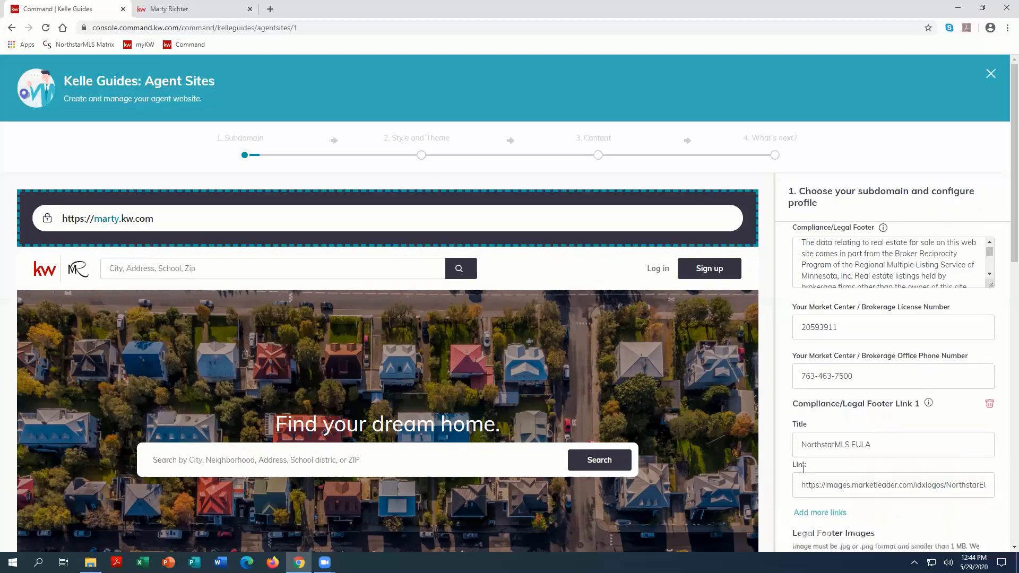
{"action": "scroll", "coordinate": [803, 433], "scroll_direction": "down", "scroll_amount": 6}
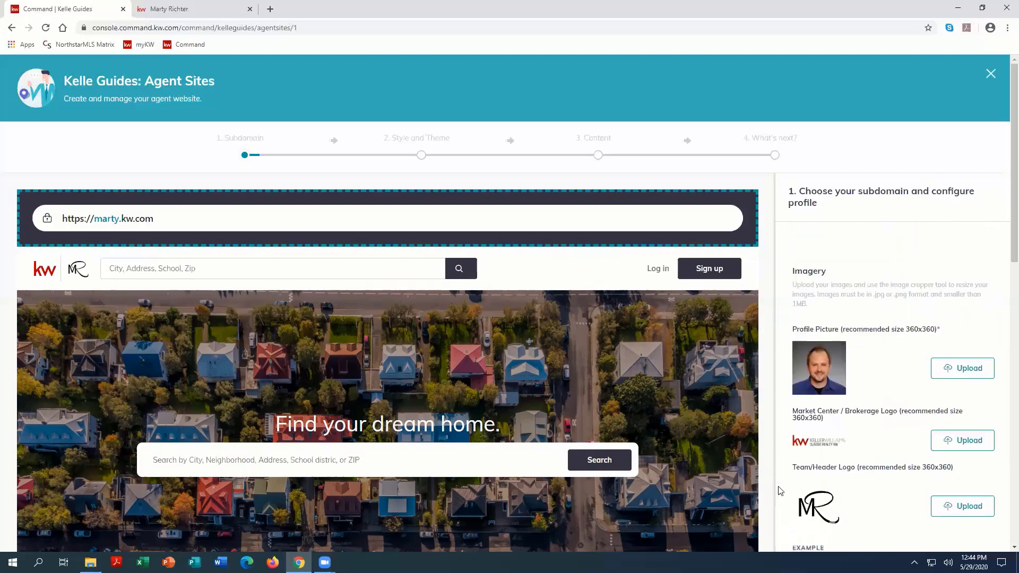
{"action": "scroll", "coordinate": [853, 501], "scroll_direction": "down", "scroll_amount": 6}
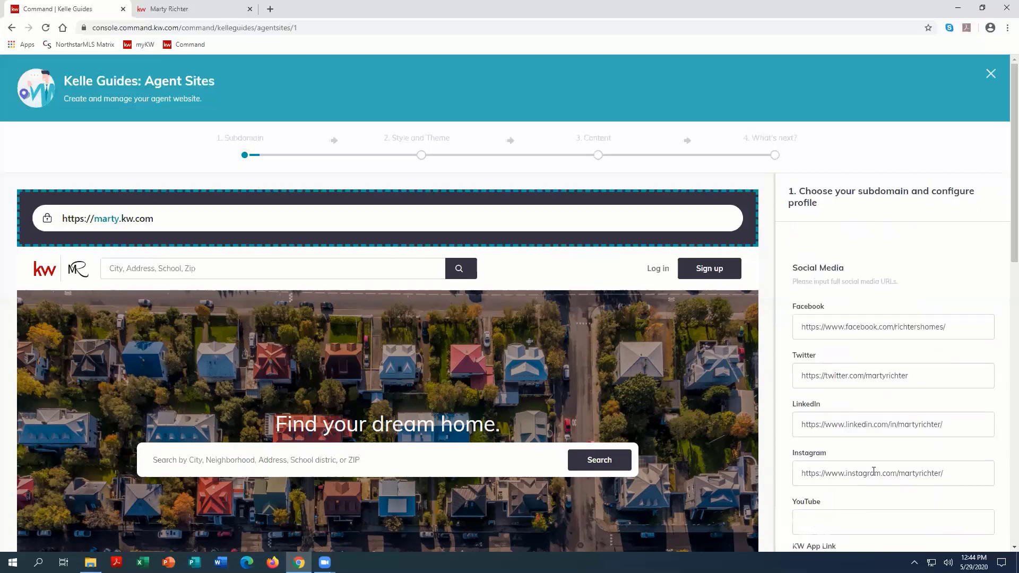
{"action": "scroll", "coordinate": [873, 470], "scroll_direction": "down", "scroll_amount": 1}
{"action": "scroll", "coordinate": [873, 471], "scroll_direction": "down", "scroll_amount": 5}
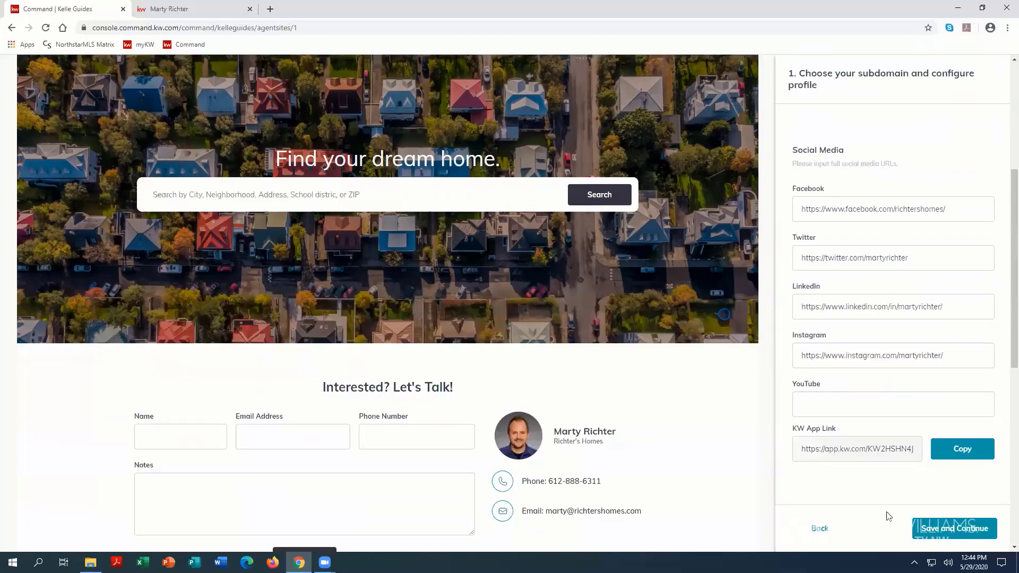
{"action": "left_click", "coordinate": [947, 533]}
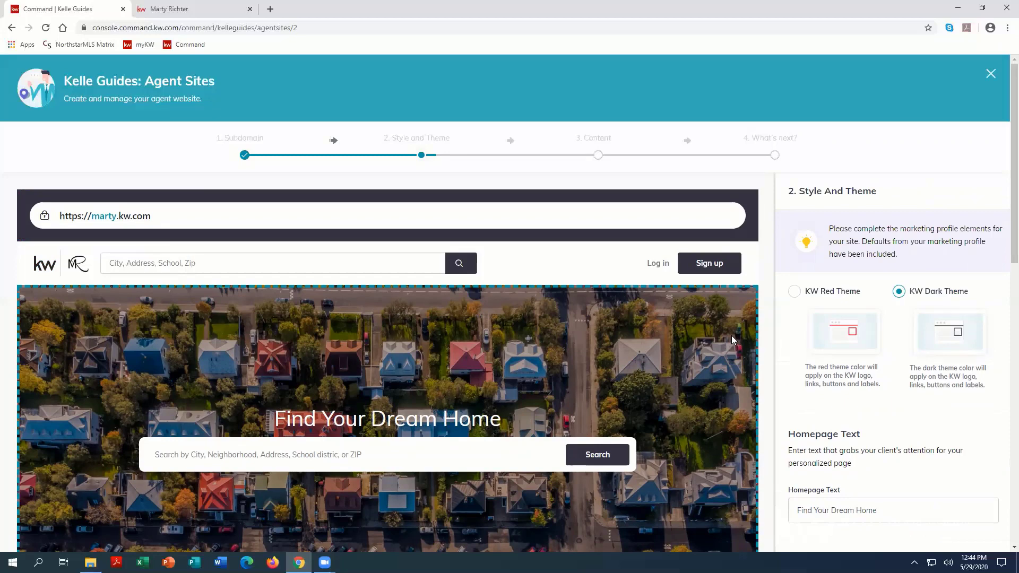
Review the theme choice, homepage text and hero images, and save the Style and Theme stage.
{"action": "scroll", "coordinate": [844, 414], "scroll_direction": "down", "scroll_amount": 1}
{"action": "scroll", "coordinate": [844, 424], "scroll_direction": "down", "scroll_amount": 1}
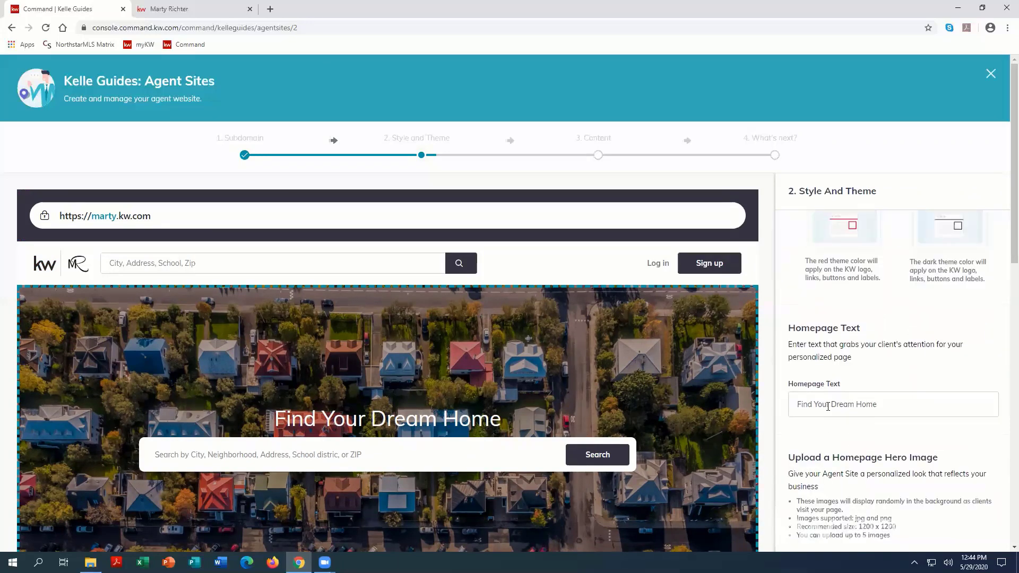
{"action": "left_click_drag", "start_coordinate": [273, 414], "coordinate": [509, 426]}
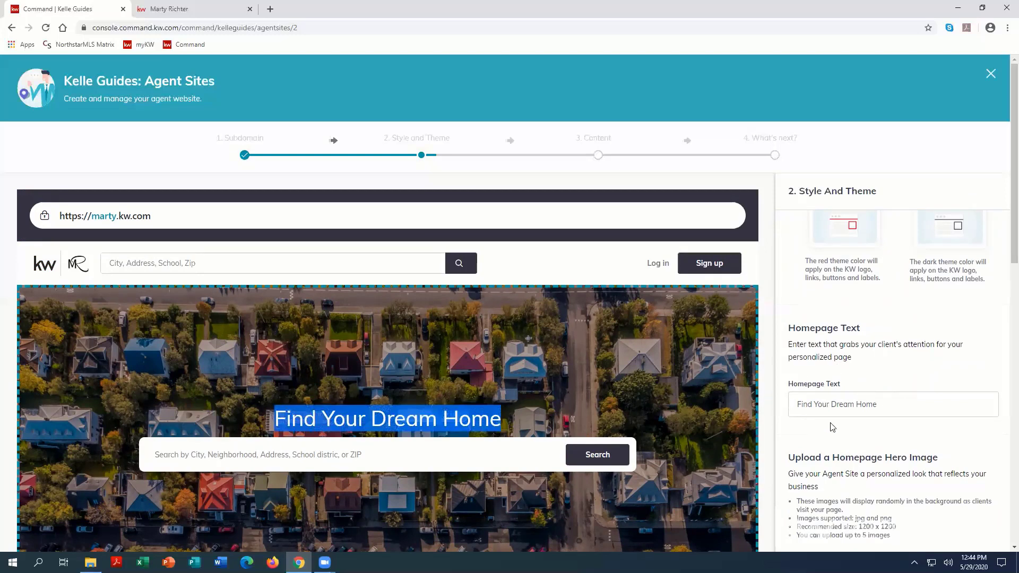
{"action": "scroll", "coordinate": [863, 416], "scroll_direction": "down", "scroll_amount": 3}
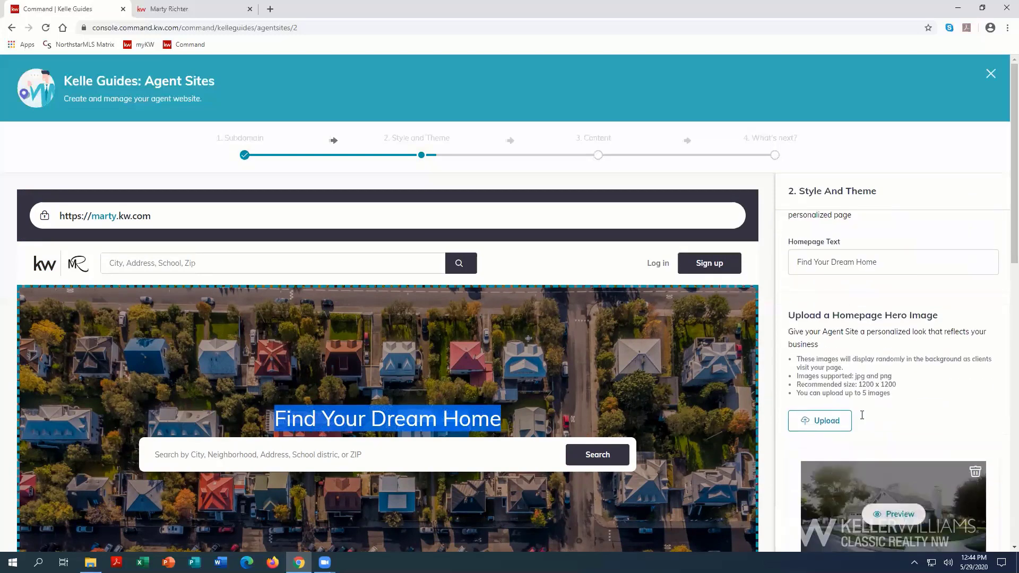
{"action": "scroll", "coordinate": [876, 318], "scroll_direction": "down", "scroll_amount": 2}
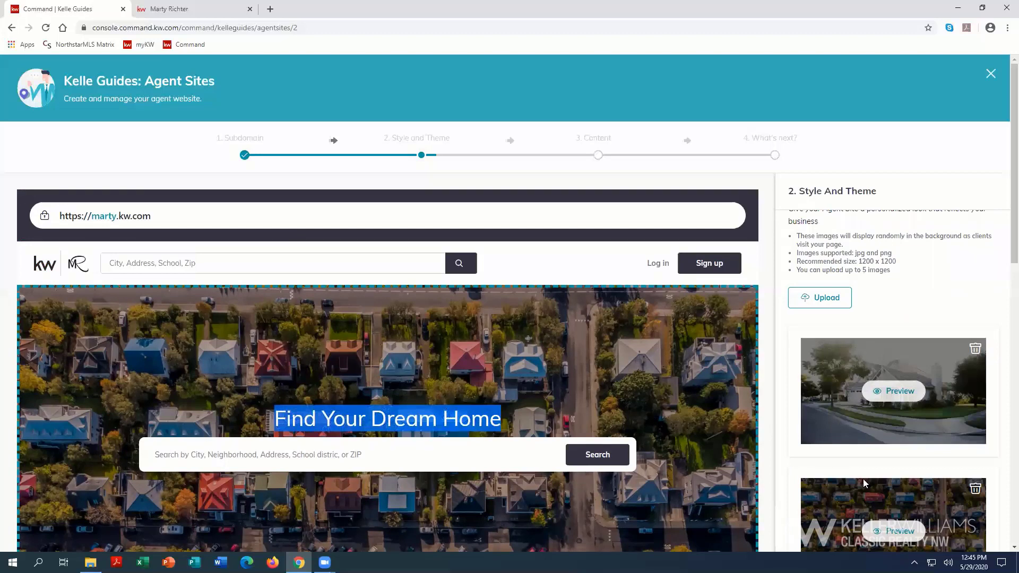
{"action": "scroll", "coordinate": [975, 348], "scroll_direction": "down", "scroll_amount": 2}
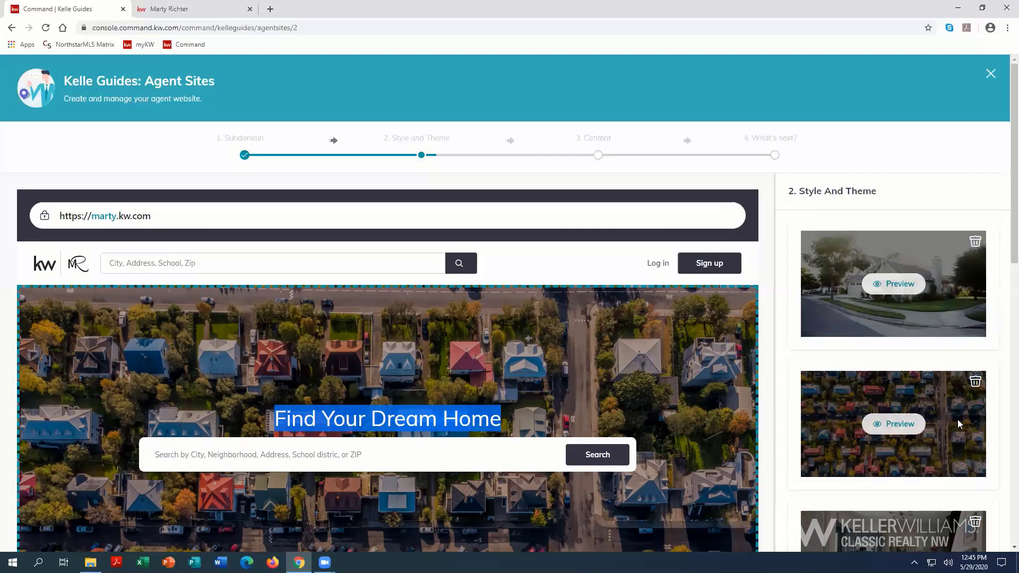
{"action": "scroll", "coordinate": [957, 419], "scroll_direction": "down", "scroll_amount": 2}
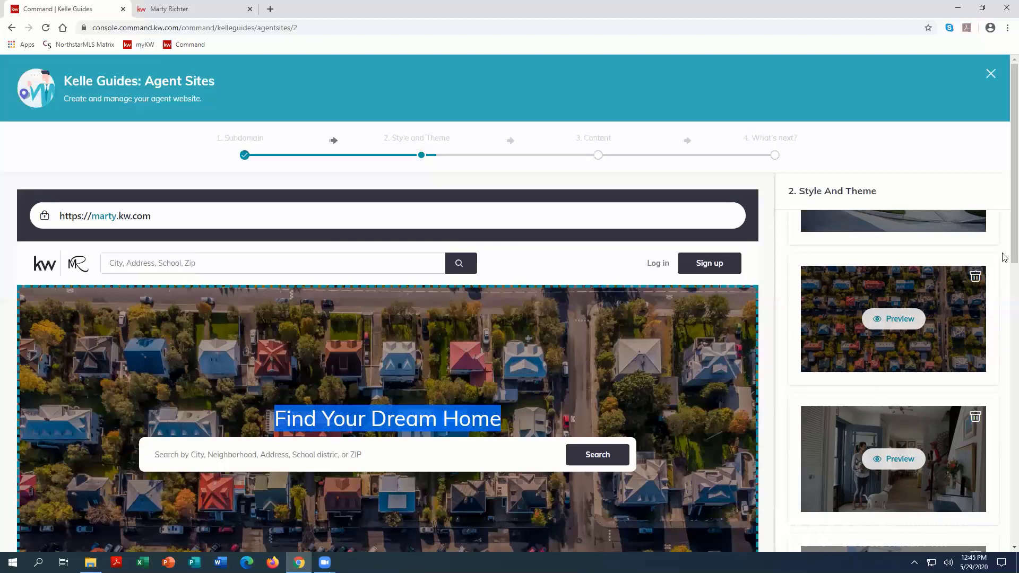
{"action": "scroll", "coordinate": [1002, 249], "scroll_direction": "down", "scroll_amount": 4}
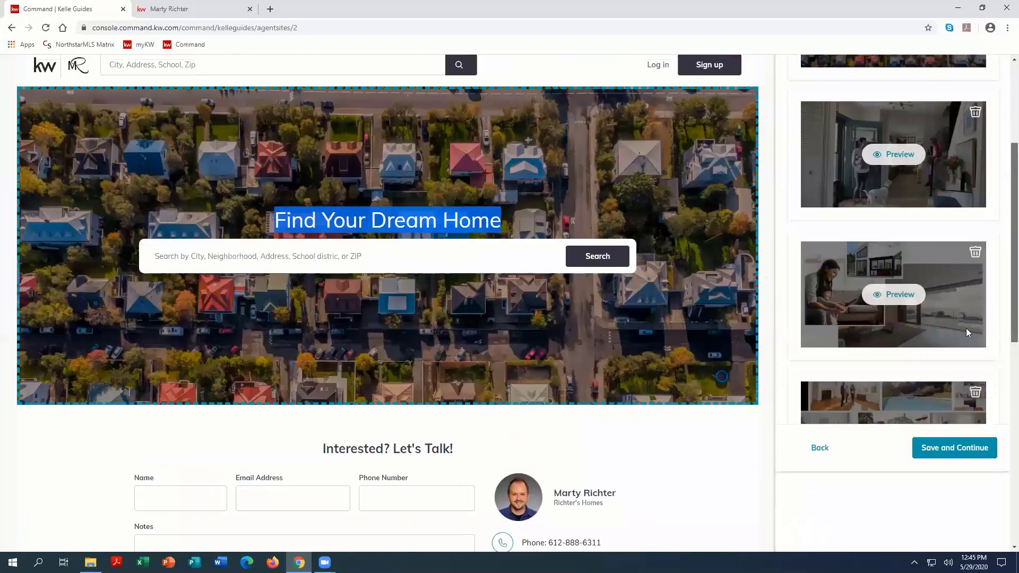
{"action": "left_click", "coordinate": [939, 528]}
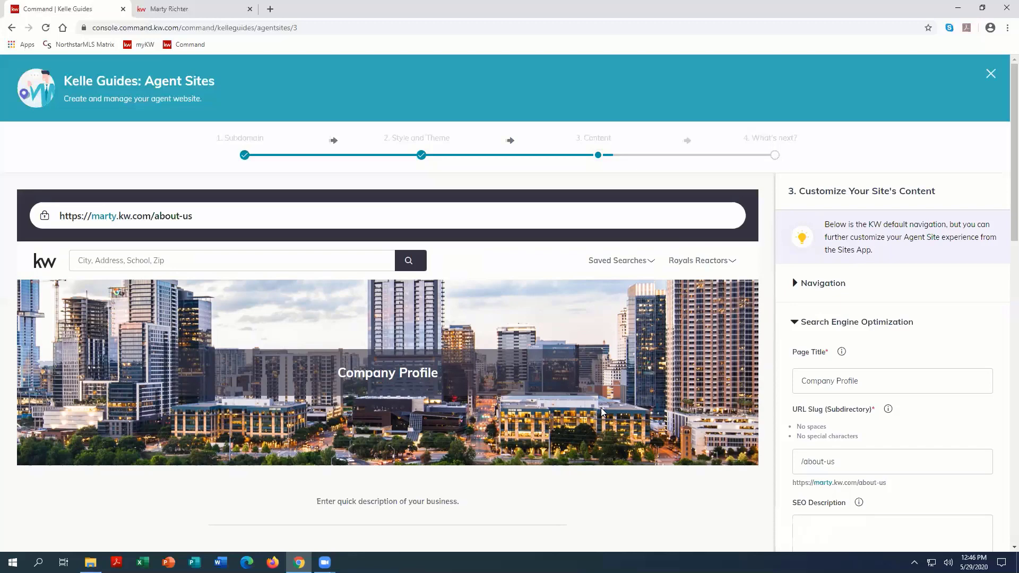
Set the page title in the Search Engine Optimization settings to "Keller Williams Classic Realty NW".
{"action": "scroll", "coordinate": [837, 319], "scroll_direction": "down", "scroll_amount": 1}
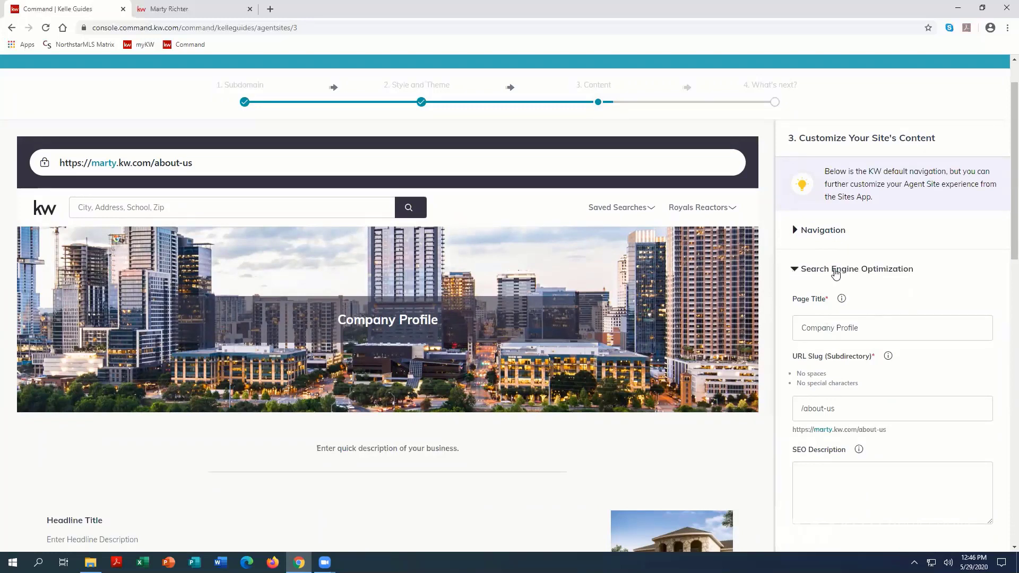
{"action": "left_click", "coordinate": [794, 270]}
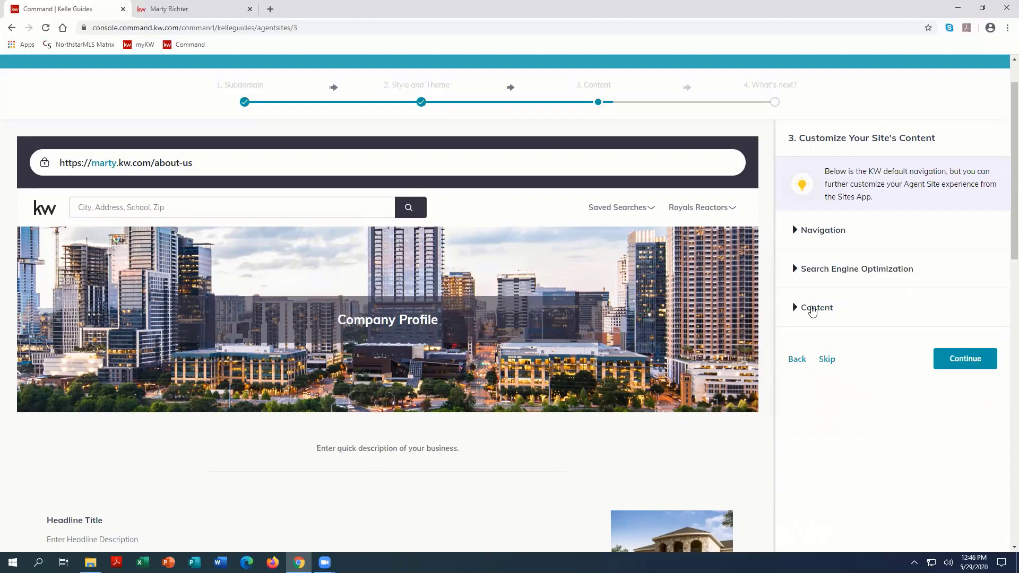
{"action": "left_click", "coordinate": [819, 272]}
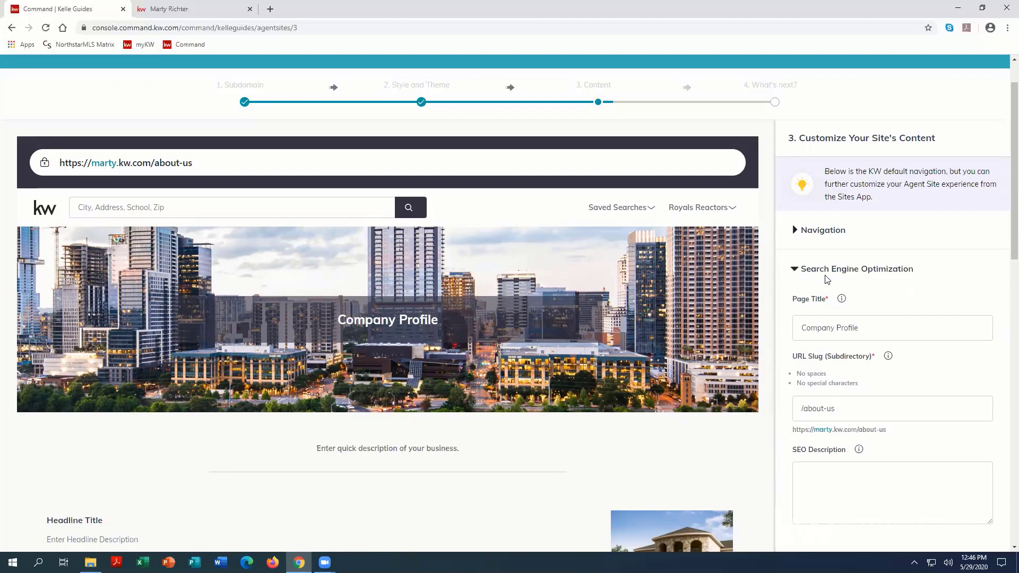
{"action": "triple_click", "coordinate": [863, 328]}
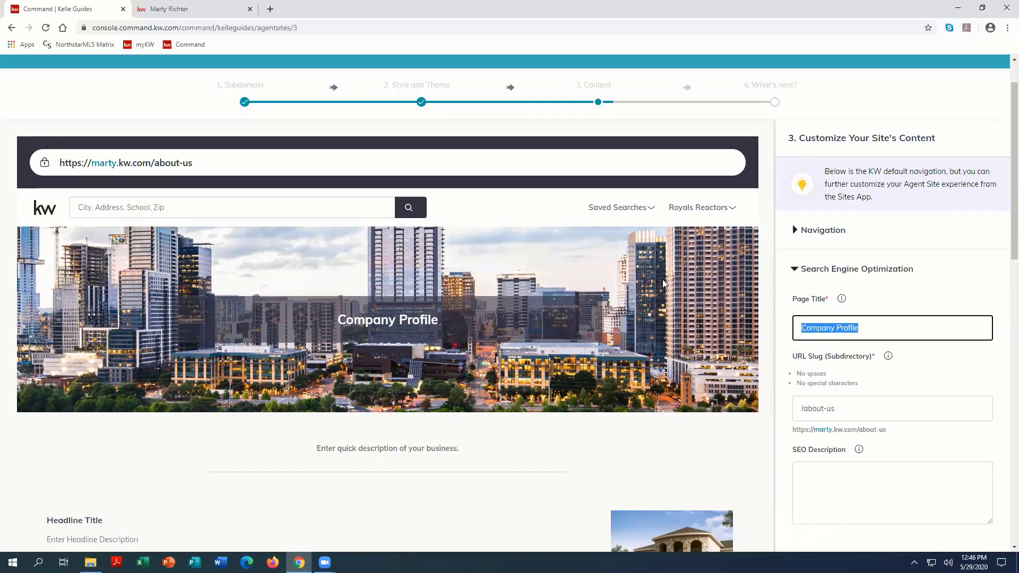
{"action": "type", "text": "Keller Williams Classic Realty NW"}
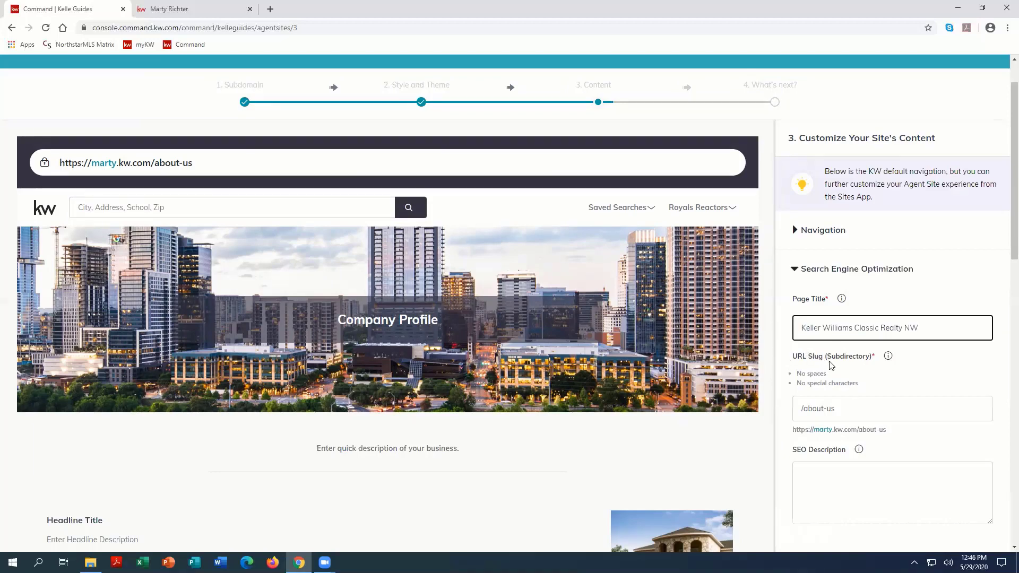
Change the page's URL slug to "about-keller-williams-classic-realty-nw".
{"action": "scroll", "coordinate": [831, 365], "scroll_direction": "down", "scroll_amount": 1}
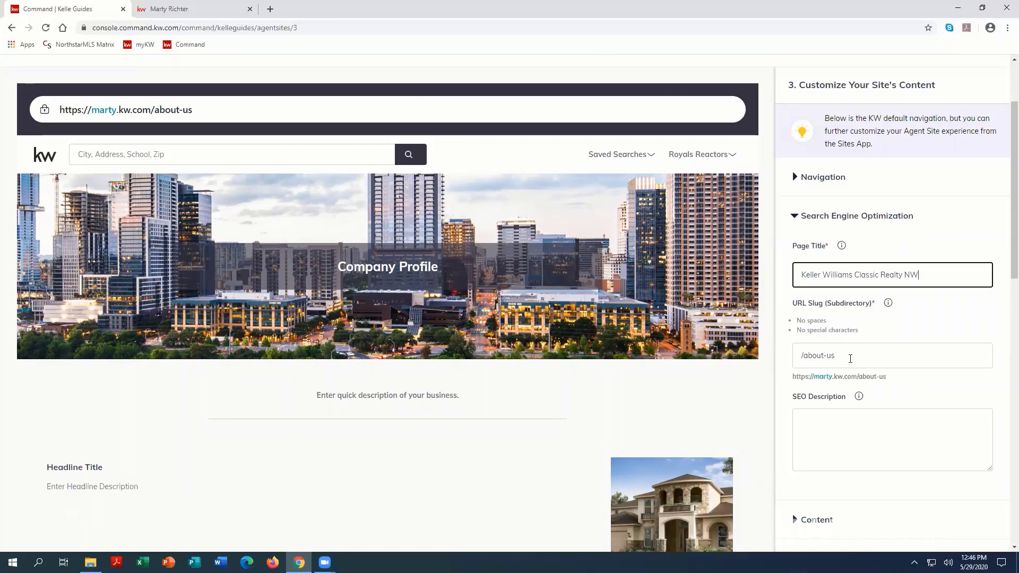
{"action": "left_click_drag", "start_coordinate": [852, 359], "coordinate": [801, 361]}
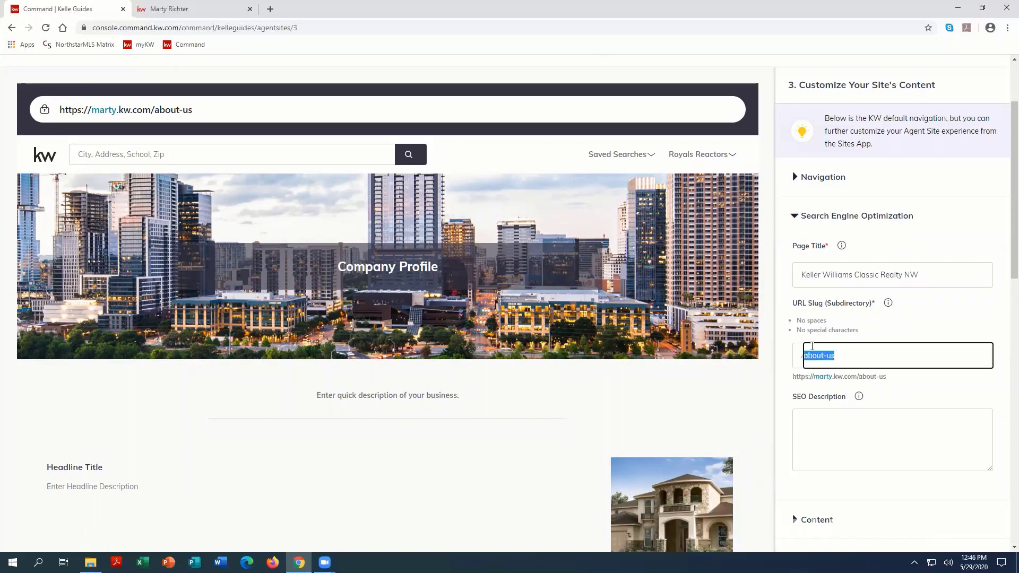
{"action": "type", "text": "about-keller-williams-classic-realty-nw"}
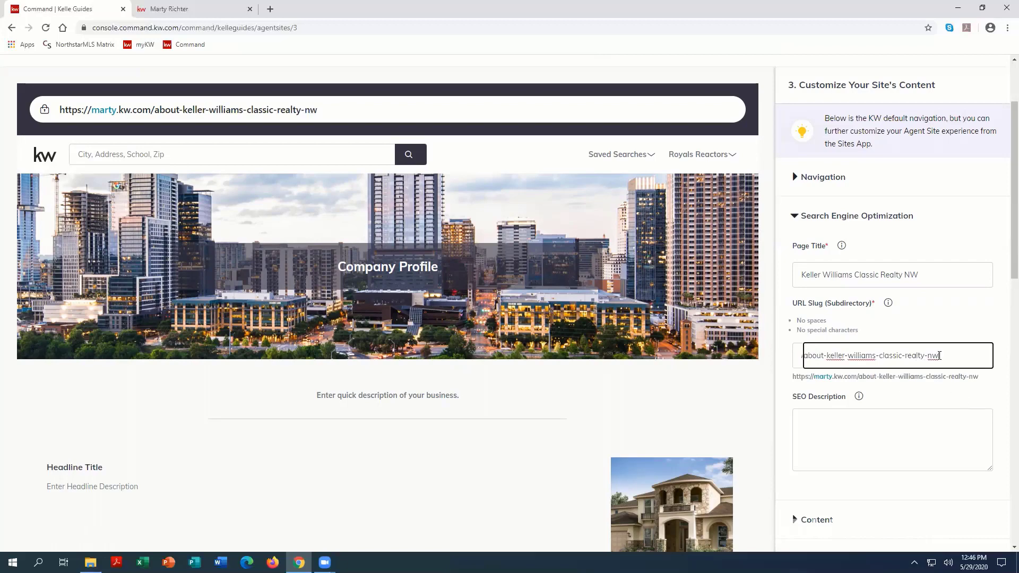
Leave the SEO description blank and expand the page's Content settings.
{"action": "scroll", "coordinate": [831, 409], "scroll_direction": "down", "scroll_amount": 1}
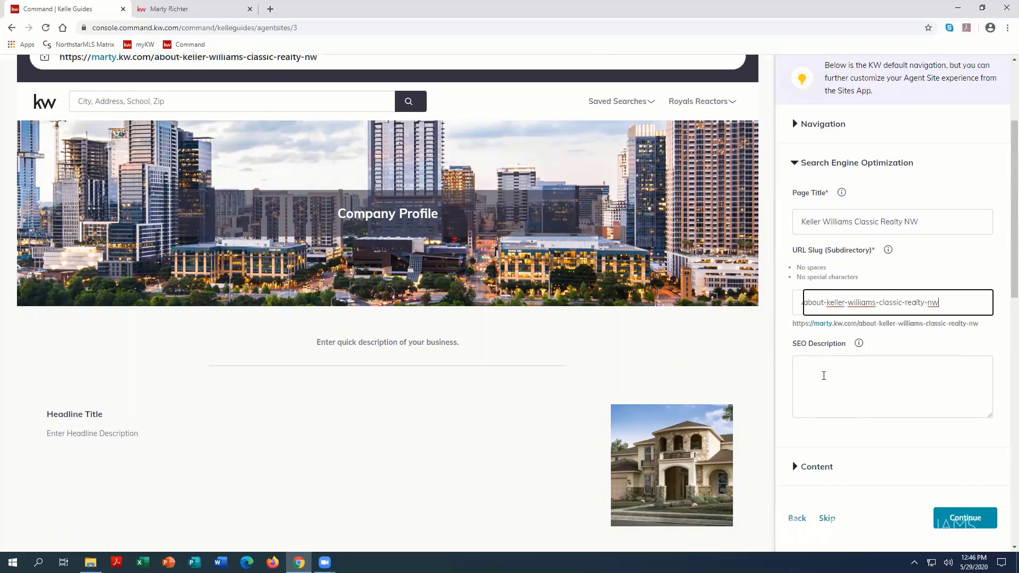
{"action": "left_click", "coordinate": [824, 374]}
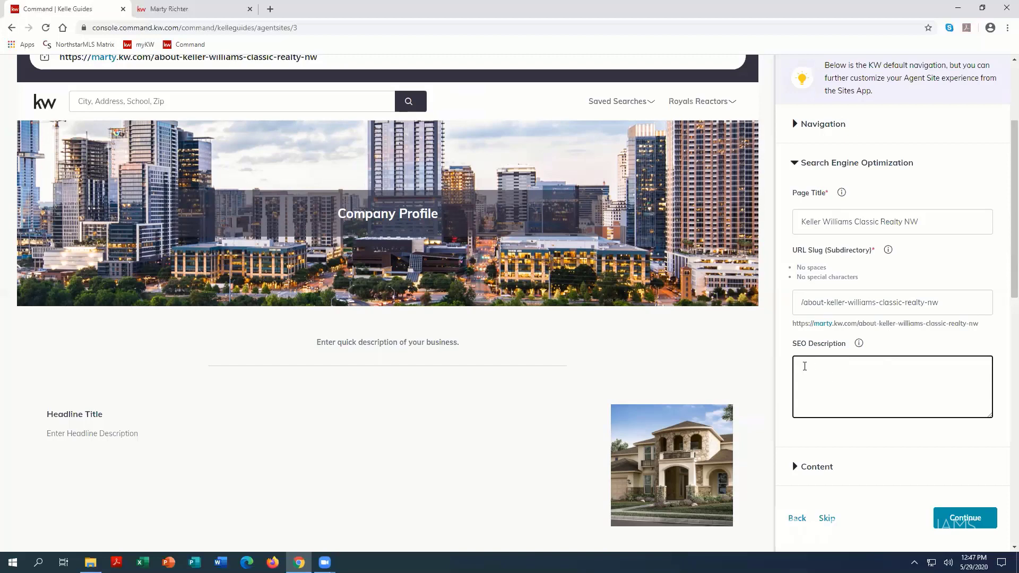
{"action": "scroll", "coordinate": [814, 393], "scroll_direction": "down", "scroll_amount": 1}
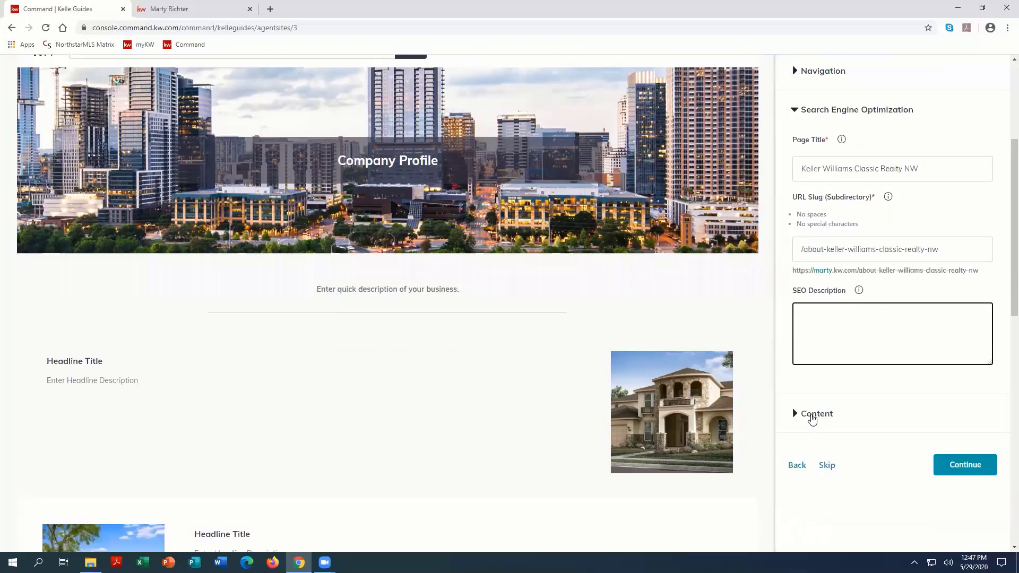
{"action": "left_click", "coordinate": [812, 417]}
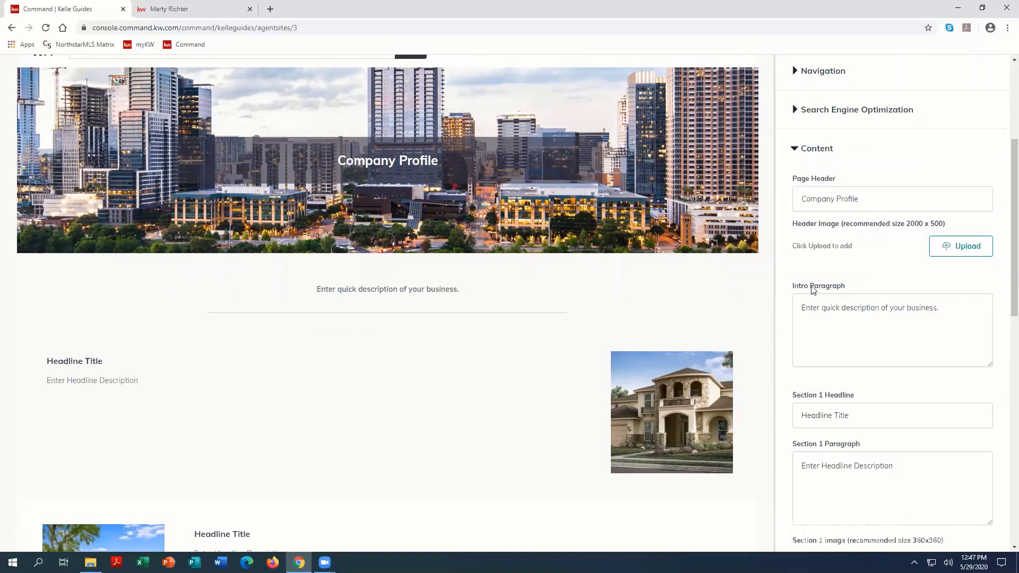
Set the company page's header to "Keller Williams Classic Realty NW" in the Content settings.
{"action": "scroll", "coordinate": [494, 223], "scroll_direction": "up", "scroll_amount": 1}
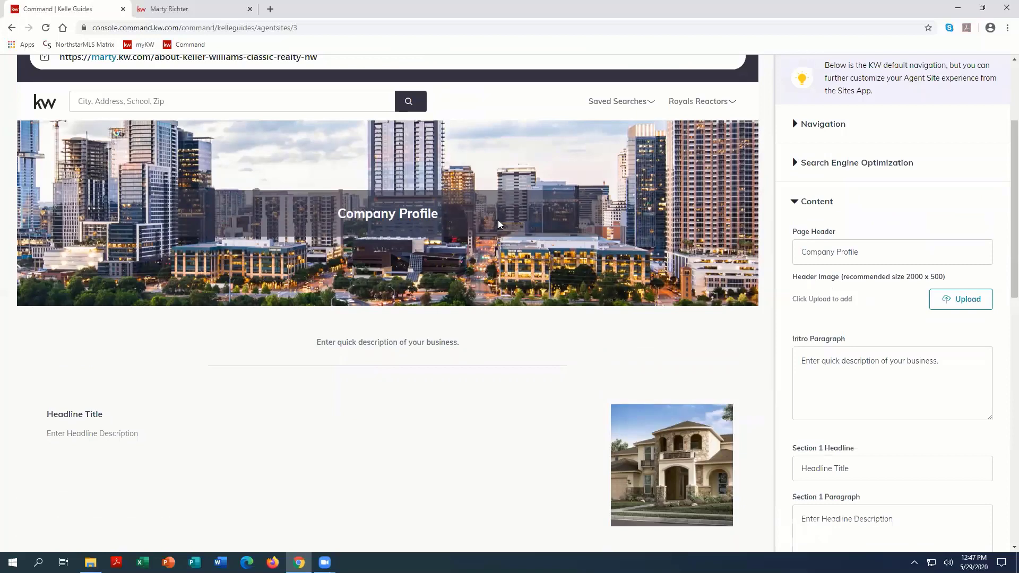
{"action": "left_click", "coordinate": [868, 264]}
{"action": "key", "text": "ctrl+a"}
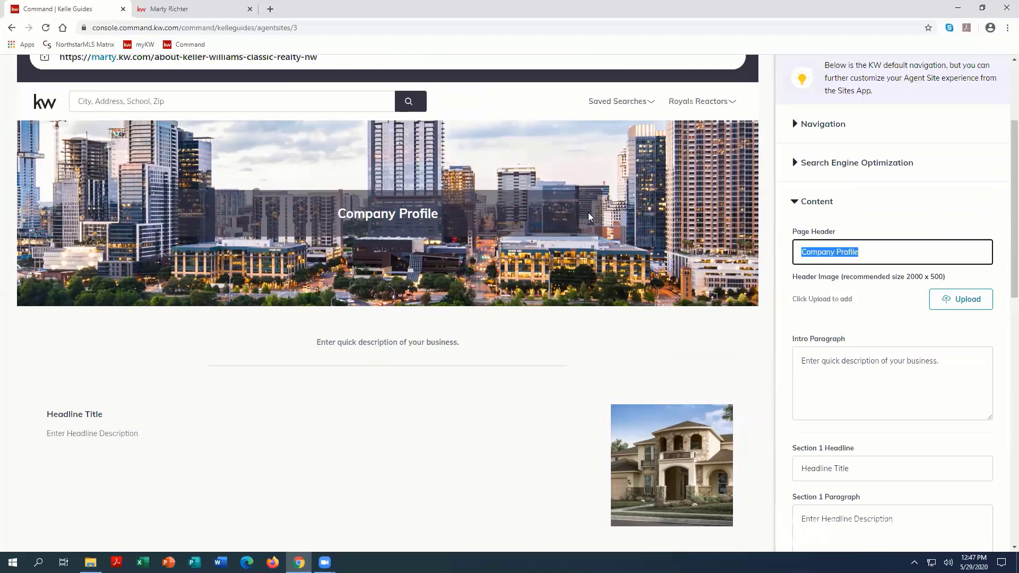
{"action": "type", "text": "Keller Williams Classic Realty NW"}
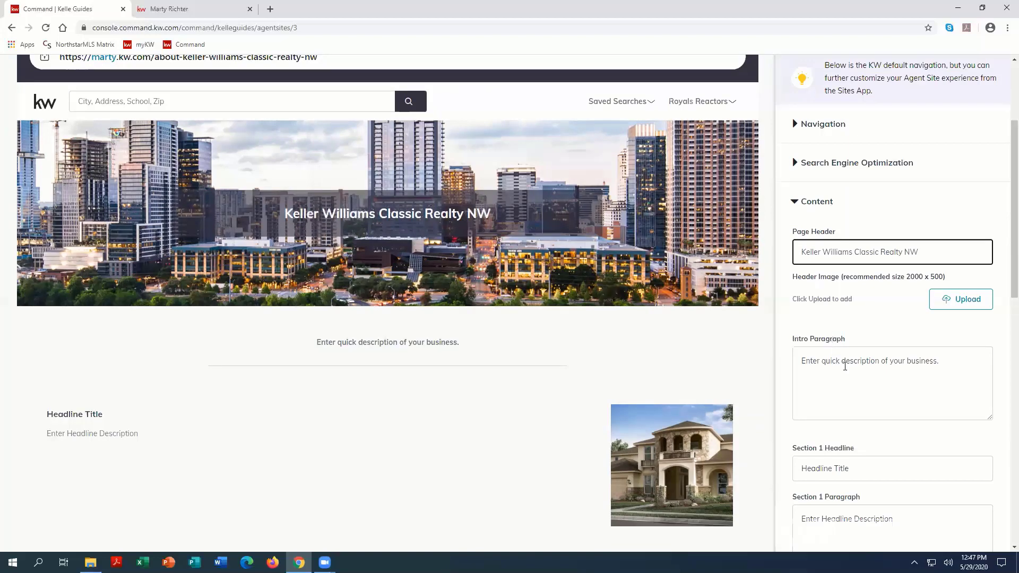
Review the intro, section and footer placeholder texts of the company page, and skip ahead to the About Me page.
{"action": "left_click", "coordinate": [845, 366]}
{"action": "left_click_drag", "start_coordinate": [317, 345], "coordinate": [481, 361]}
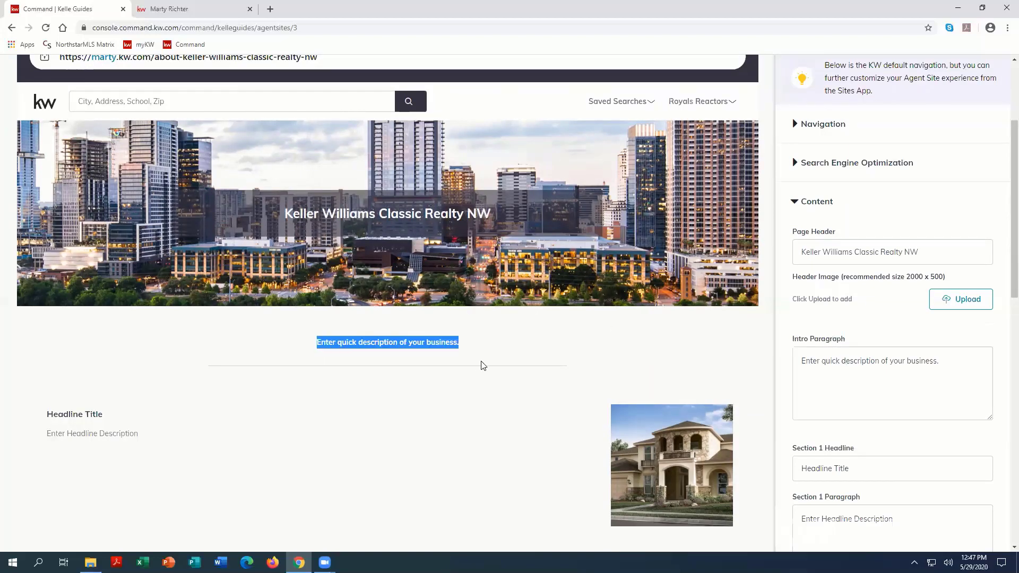
{"action": "scroll", "coordinate": [822, 415], "scroll_direction": "down", "scroll_amount": 1}
{"action": "scroll", "coordinate": [823, 414], "scroll_direction": "down", "scroll_amount": 1}
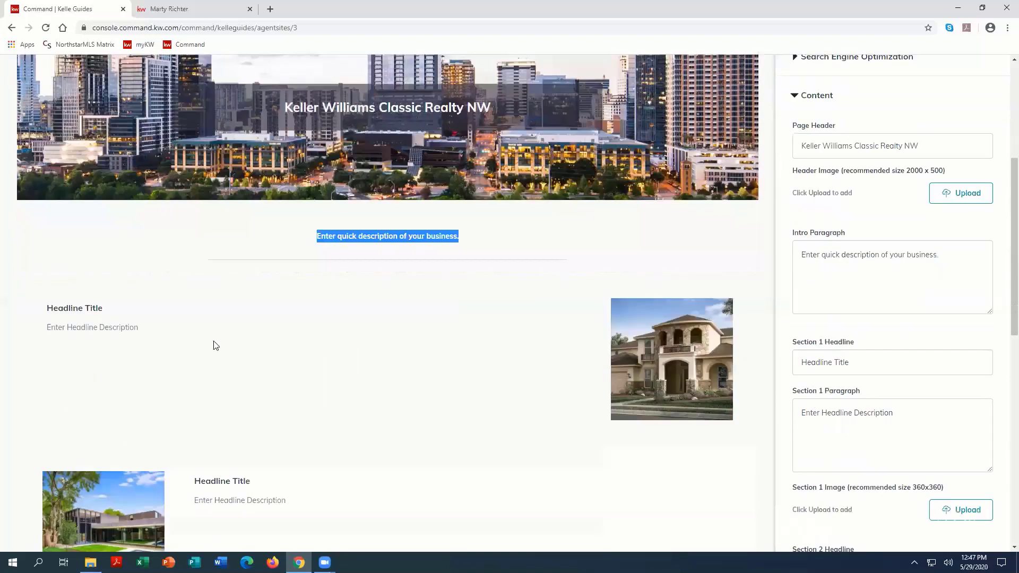
{"action": "left_click_drag", "start_coordinate": [44, 306], "coordinate": [139, 328]}
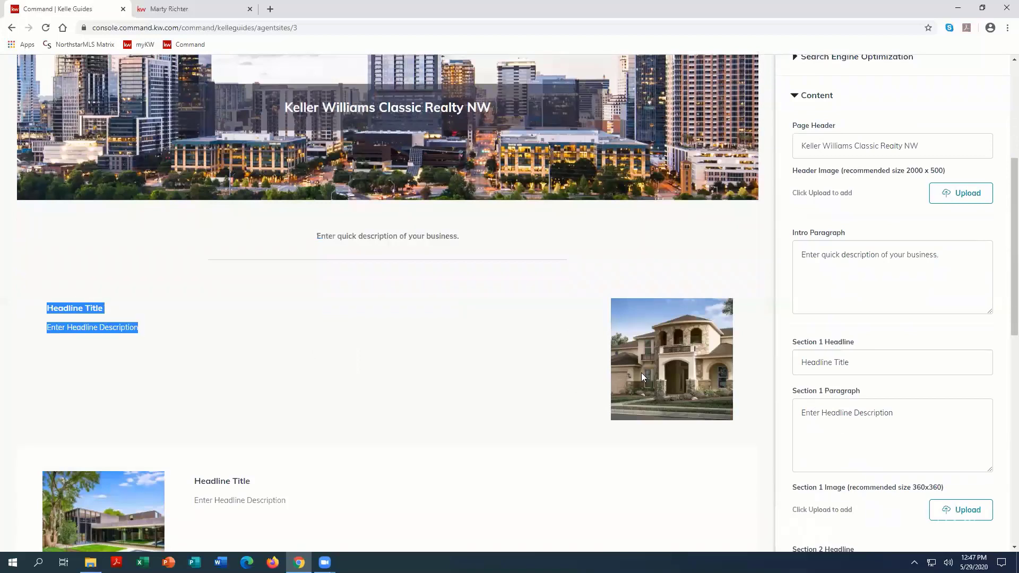
{"action": "scroll", "coordinate": [646, 377], "scroll_direction": "down", "scroll_amount": 3}
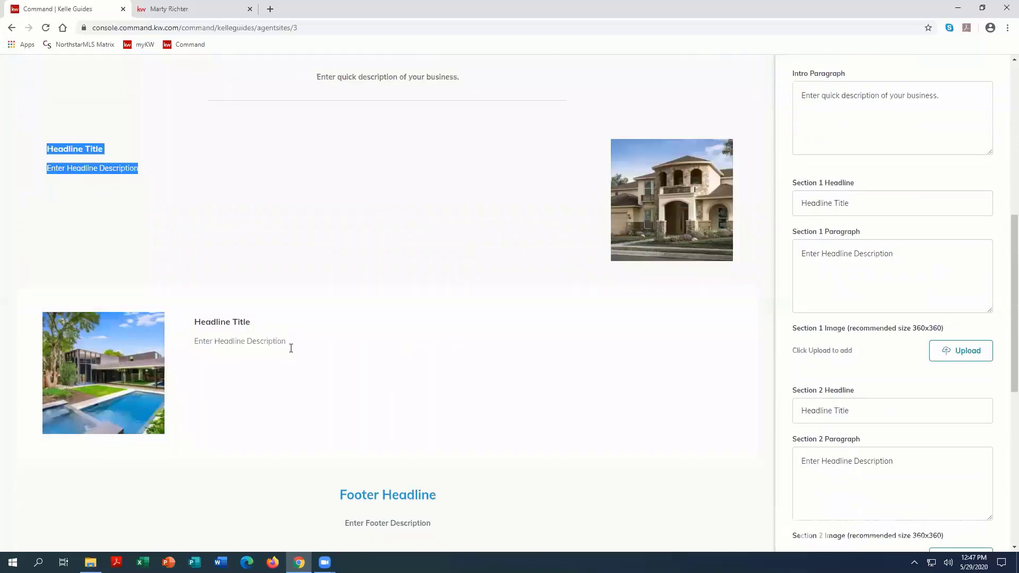
{"action": "left_click_drag", "start_coordinate": [289, 344], "coordinate": [152, 338]}
{"action": "scroll", "coordinate": [644, 457], "scroll_direction": "down", "scroll_amount": 4}
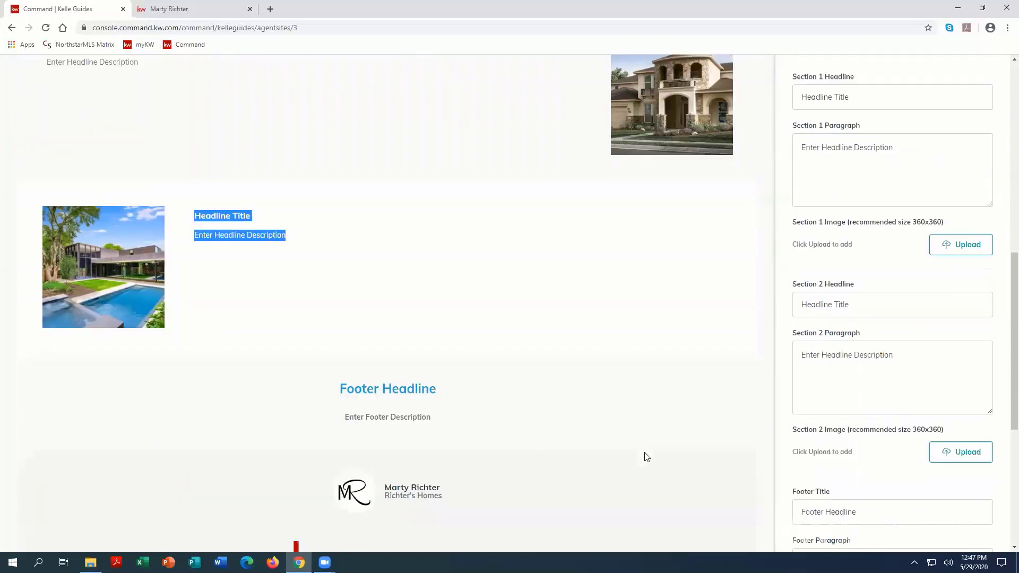
{"action": "left_click_drag", "start_coordinate": [443, 316], "coordinate": [306, 277]}
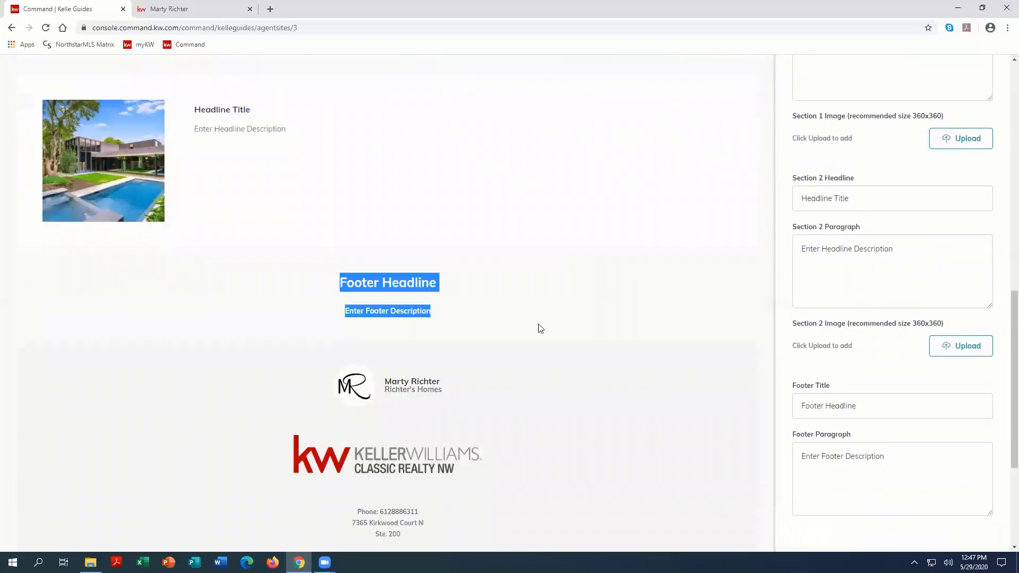
{"action": "scroll", "coordinate": [763, 379], "scroll_direction": "down", "scroll_amount": 3}
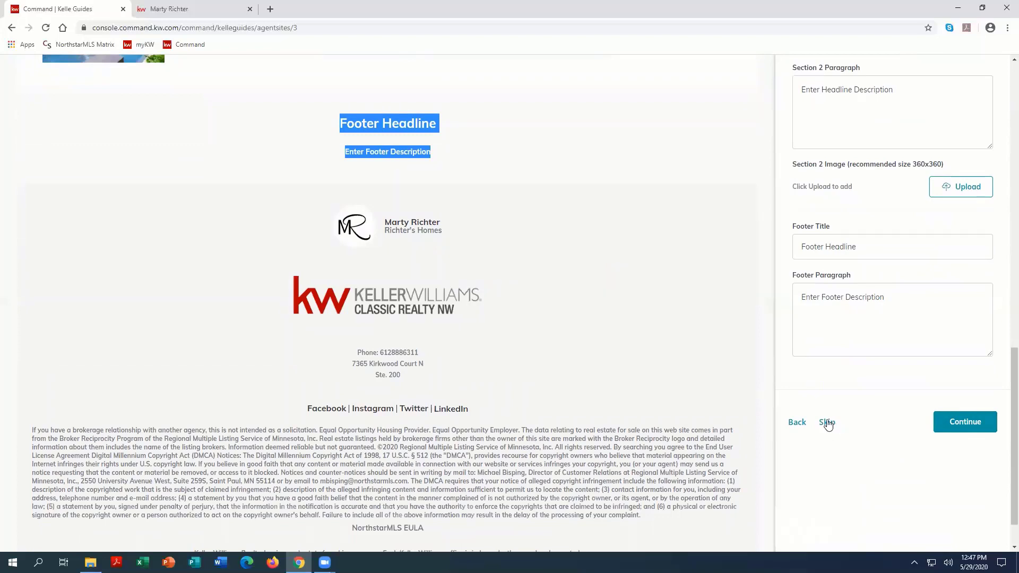
{"action": "left_click", "coordinate": [827, 423]}
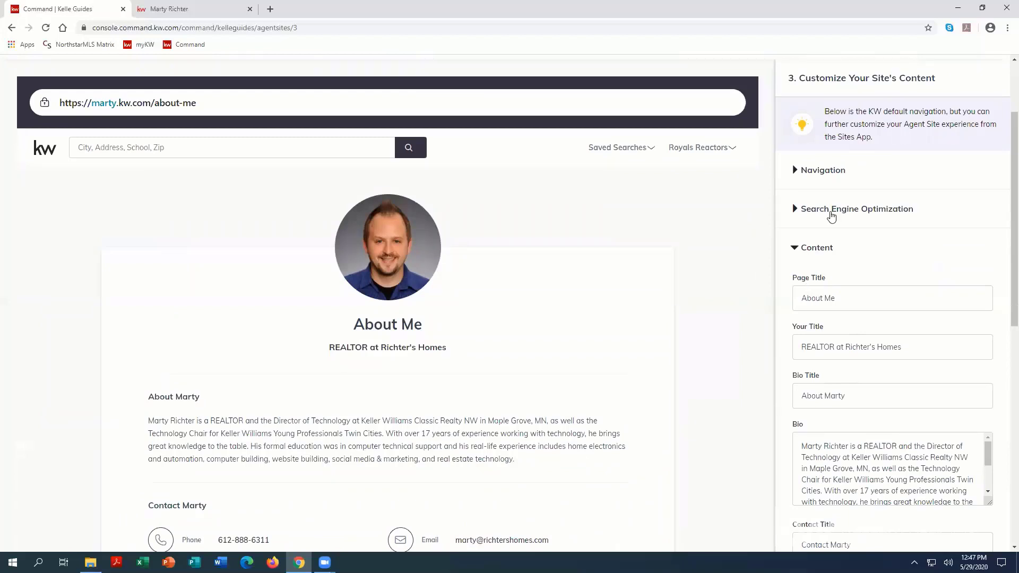
Check the About Me page's Search Engine Optimization settings and return to its Content settings.
{"action": "left_click", "coordinate": [831, 212]}
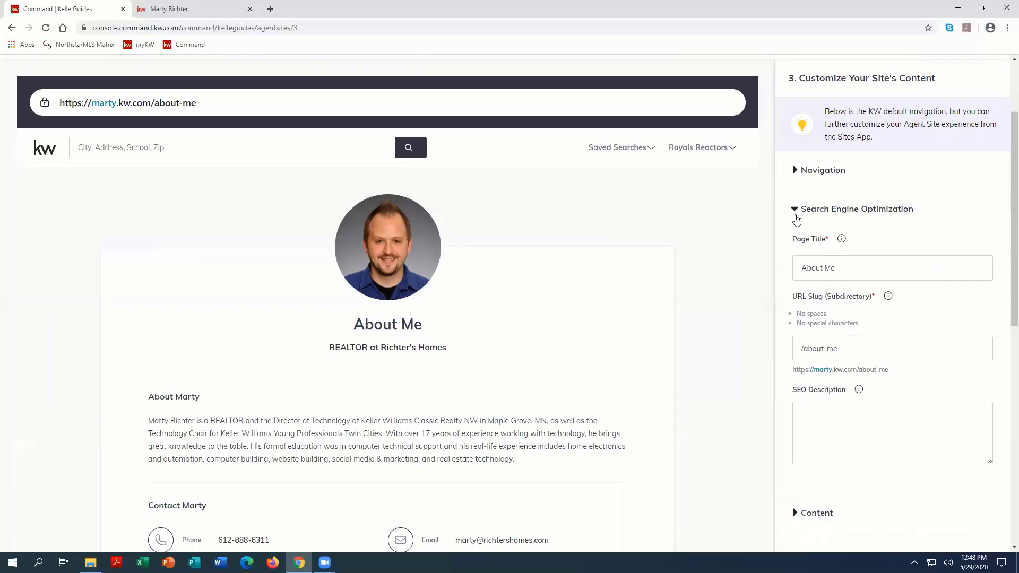
{"action": "left_click", "coordinate": [800, 213]}
{"action": "left_click", "coordinate": [809, 247]}
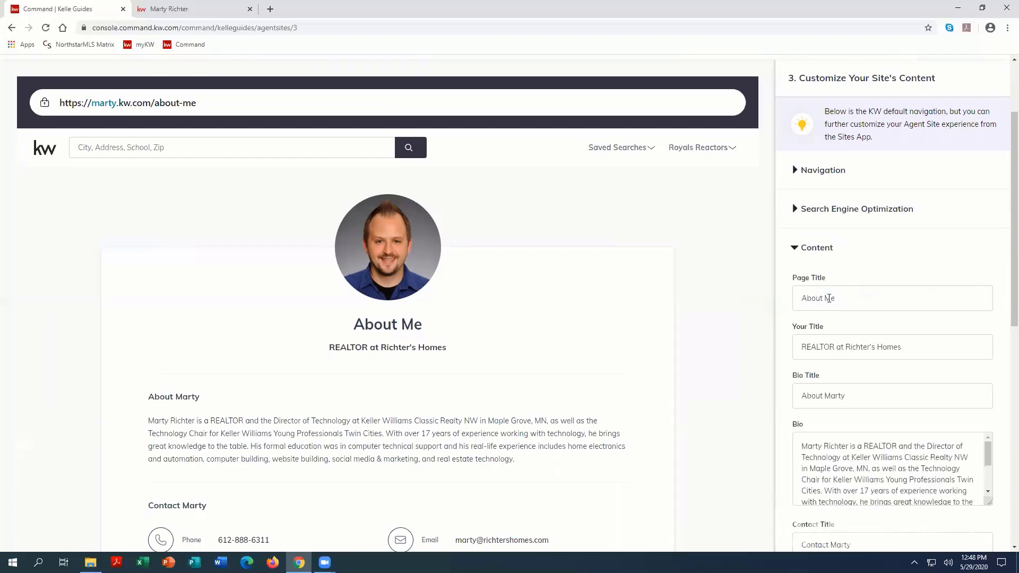
{"action": "left_click", "coordinate": [842, 299]}
{"action": "key", "text": "BackSpace"}
{"action": "key", "text": "BackSpace"}
{"action": "type", "text": "Marty"}
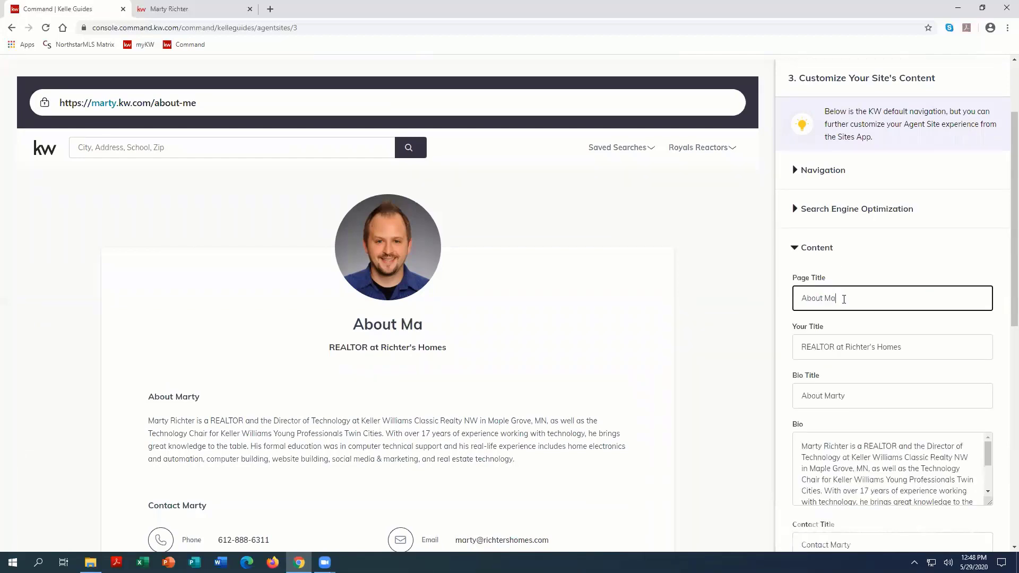
{"action": "key", "text": "BackSpace"}
{"action": "key", "text": "BackSpace"}
{"action": "key", "text": "BackSpace"}
{"action": "key", "text": "BackSpace"}
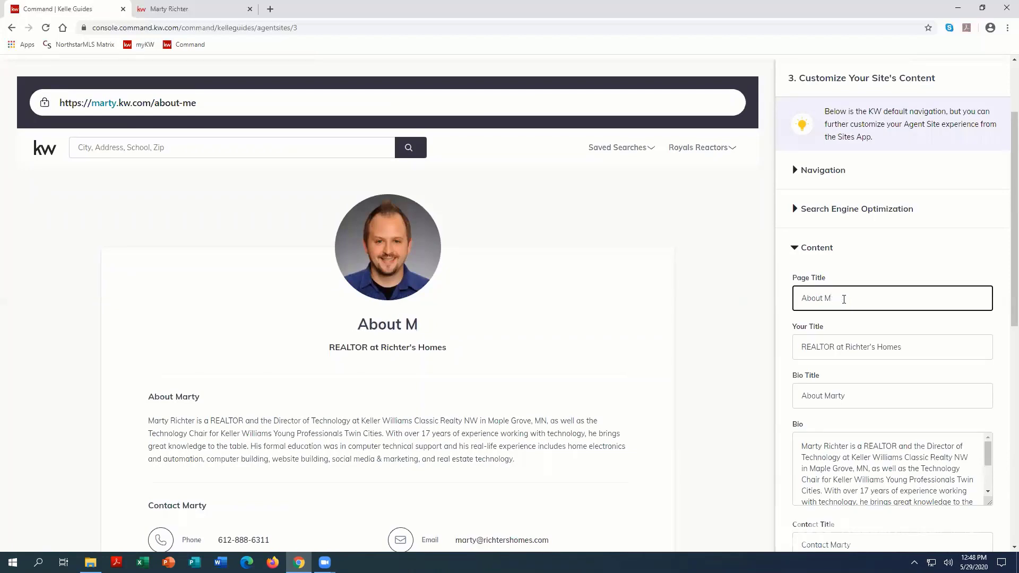
{"action": "type", "text": "e"}
Review the About Me page's bio and contact fields, and skip ahead to the contact page.
{"action": "scroll", "coordinate": [832, 291], "scroll_direction": "down", "scroll_amount": 2}
{"action": "scroll", "coordinate": [822, 416], "scroll_direction": "down", "scroll_amount": 2}
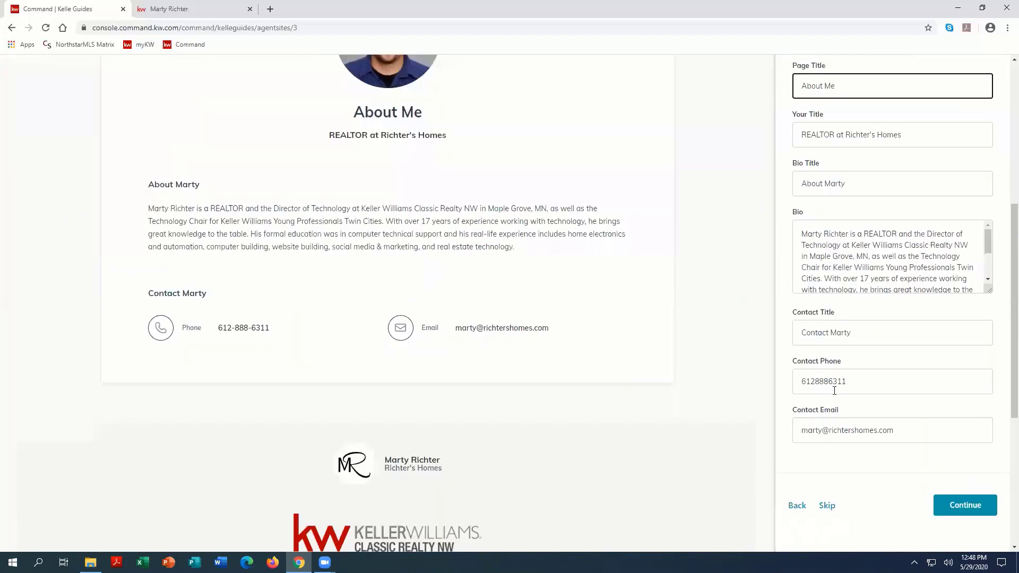
{"action": "left_click", "coordinate": [827, 505]}
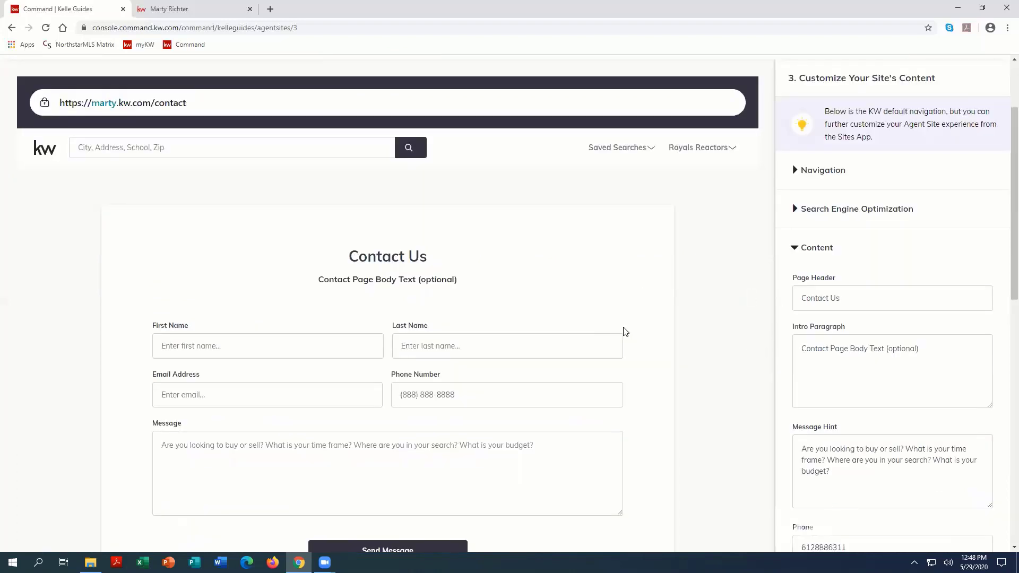
Set the contact page's header to "Contact Me" and its intro paragraph to "Fill out the form below and I'll get right back to you.".
{"action": "left_click", "coordinate": [845, 301]}
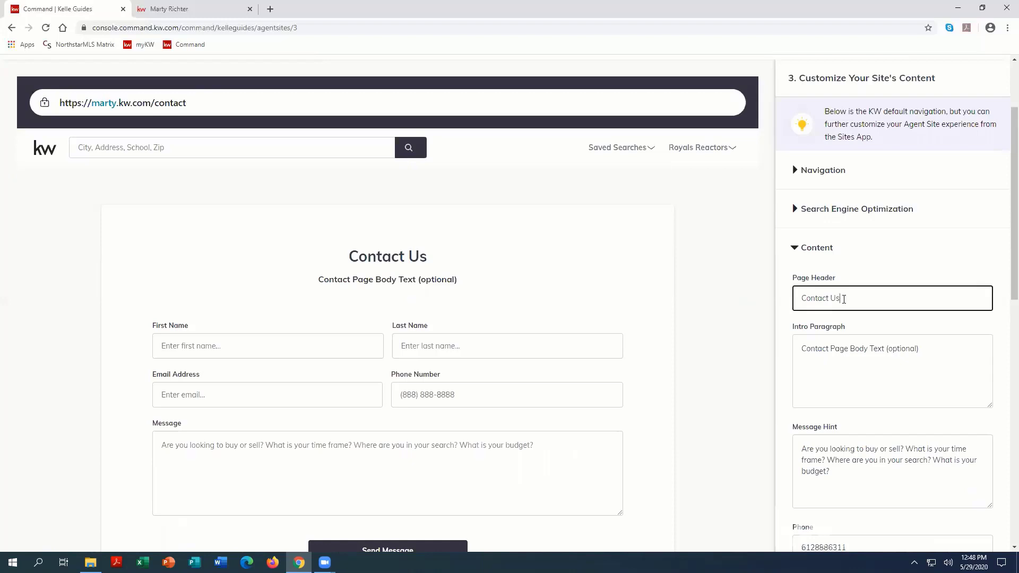
{"action": "key", "text": "BackSpace"}
{"action": "key", "text": "BackSpace"}
{"action": "type", "text": "Me"}
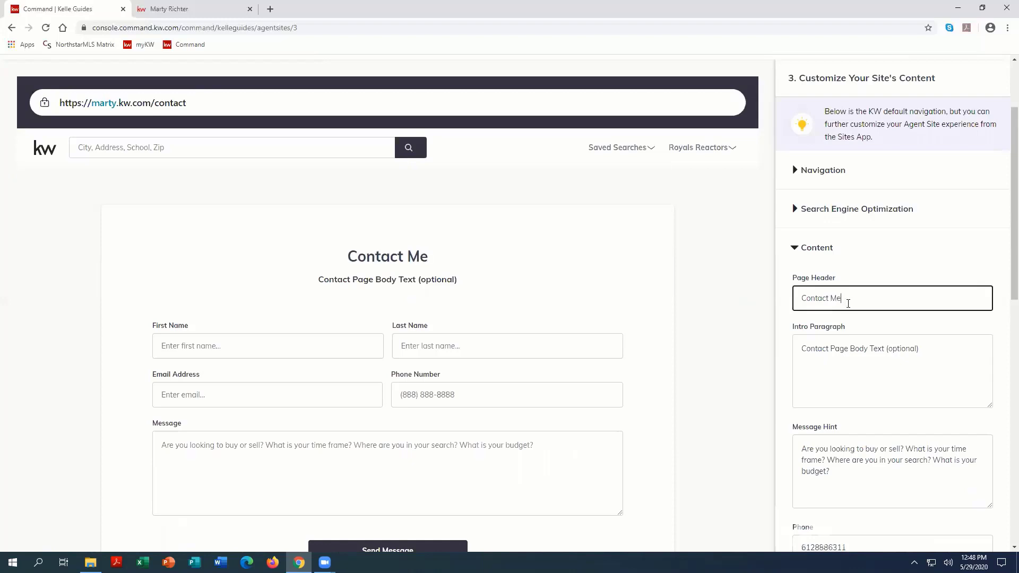
{"action": "left_click_drag", "start_coordinate": [802, 352], "coordinate": [1002, 383]}
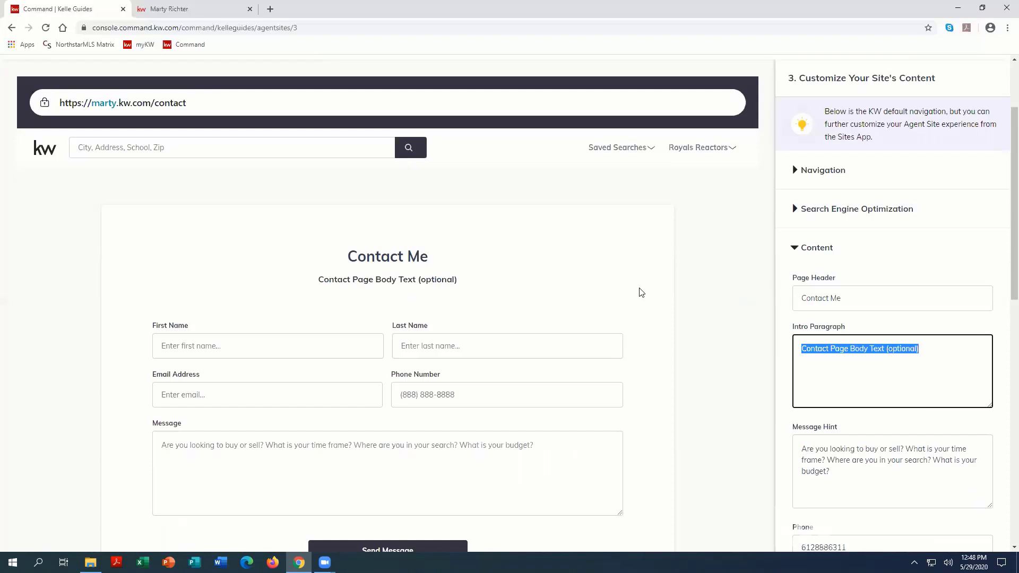
{"action": "type", "text": "Fill out the form below and I'll get right back to you."}
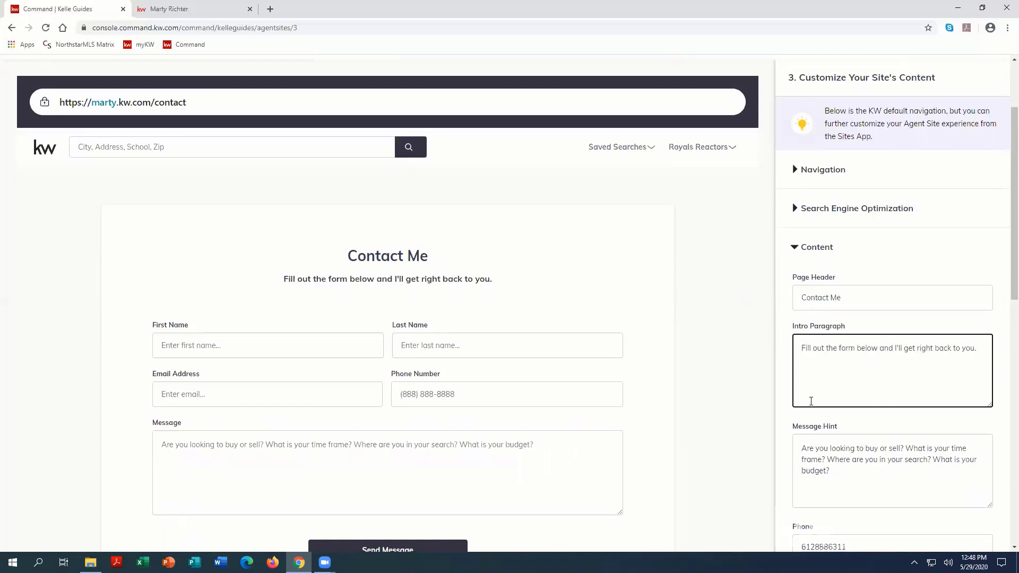
Keep the default message hint and contact details on the contact page, and save the Content stage.
{"action": "scroll", "coordinate": [810, 400], "scroll_direction": "down", "scroll_amount": 3}
{"action": "triple_click", "coordinate": [838, 317]}
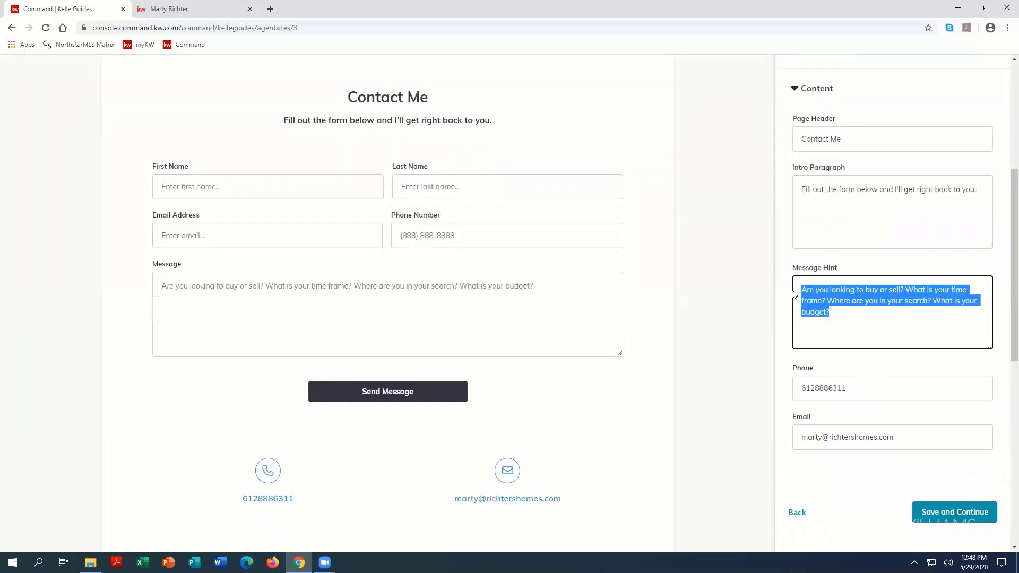
{"action": "left_click", "coordinate": [839, 318]}
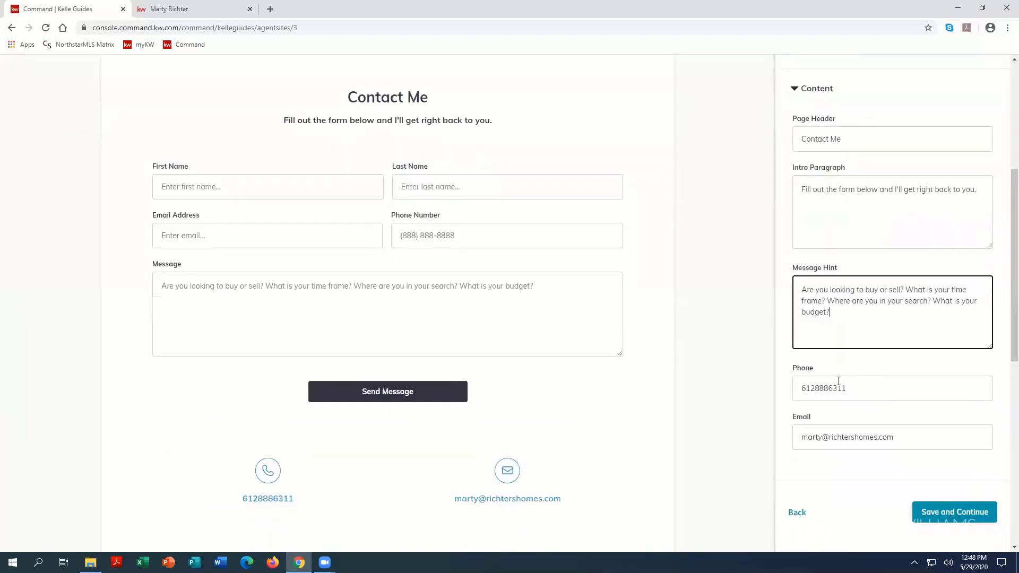
{"action": "left_click", "coordinate": [955, 512]}
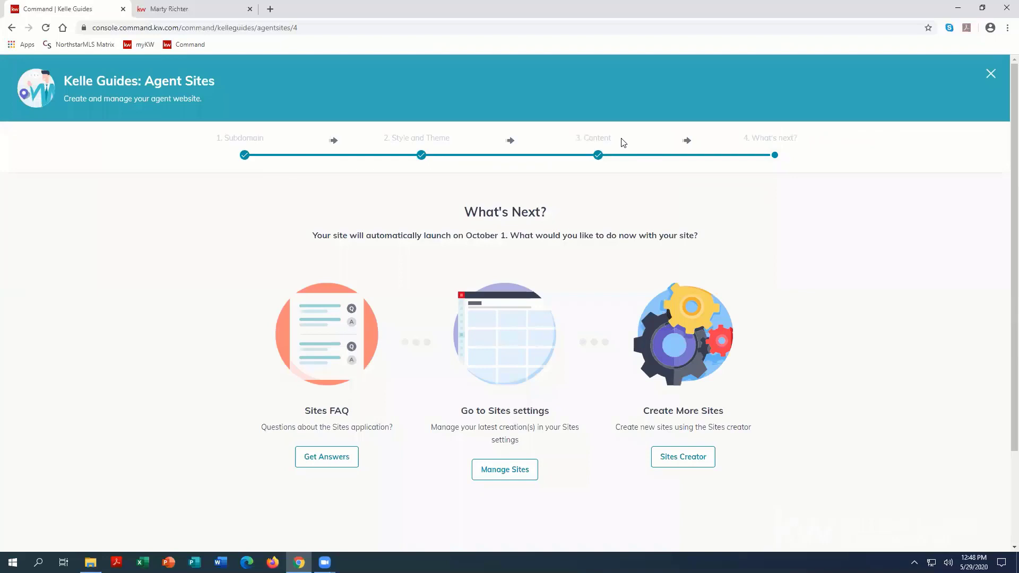
Close the Agent Sites guide and create a new page of the type On My Agent Site.
{"action": "left_click", "coordinate": [990, 74]}
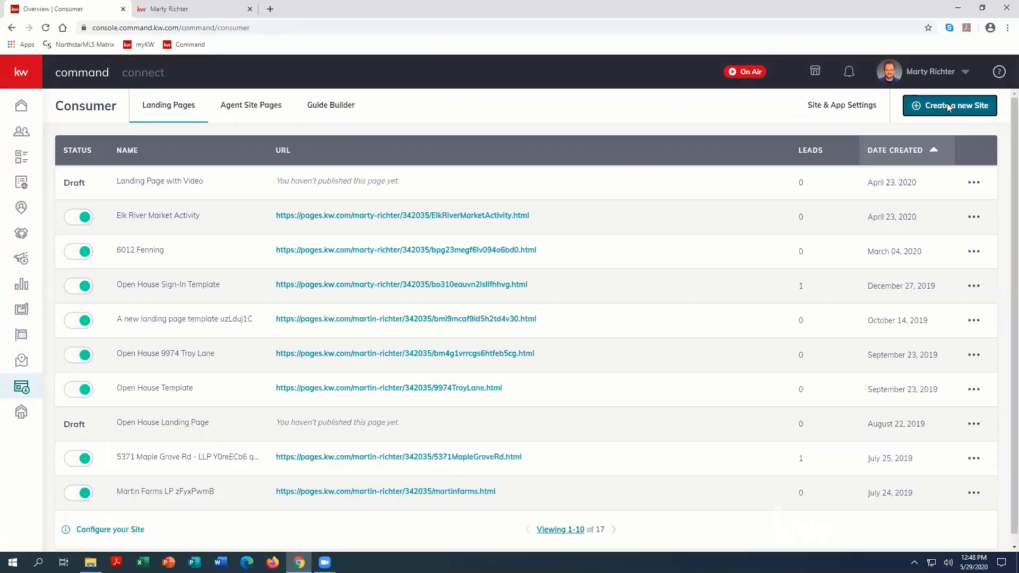
{"action": "left_click", "coordinate": [947, 103]}
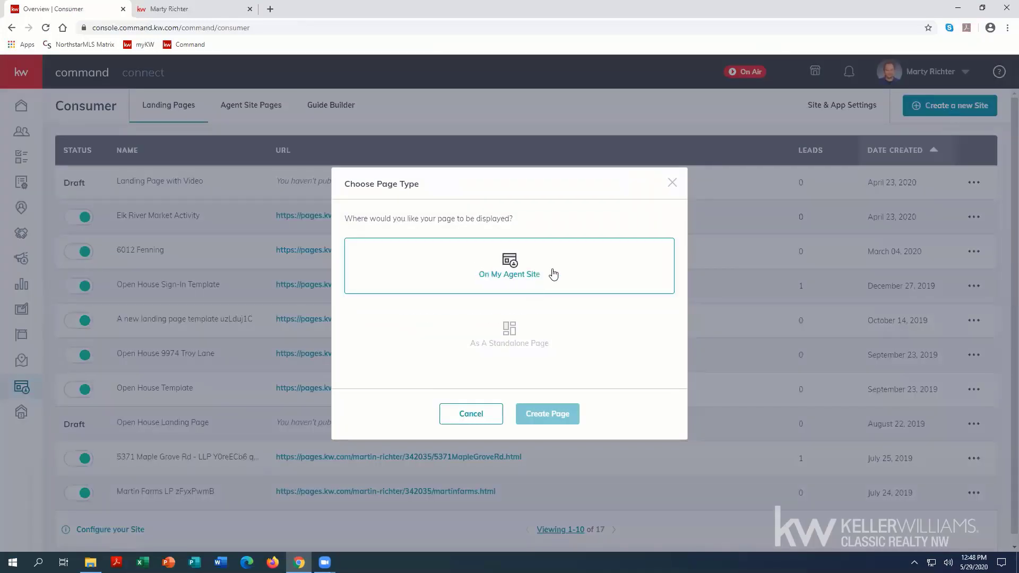
{"action": "left_click", "coordinate": [505, 260]}
{"action": "left_click", "coordinate": [518, 348]}
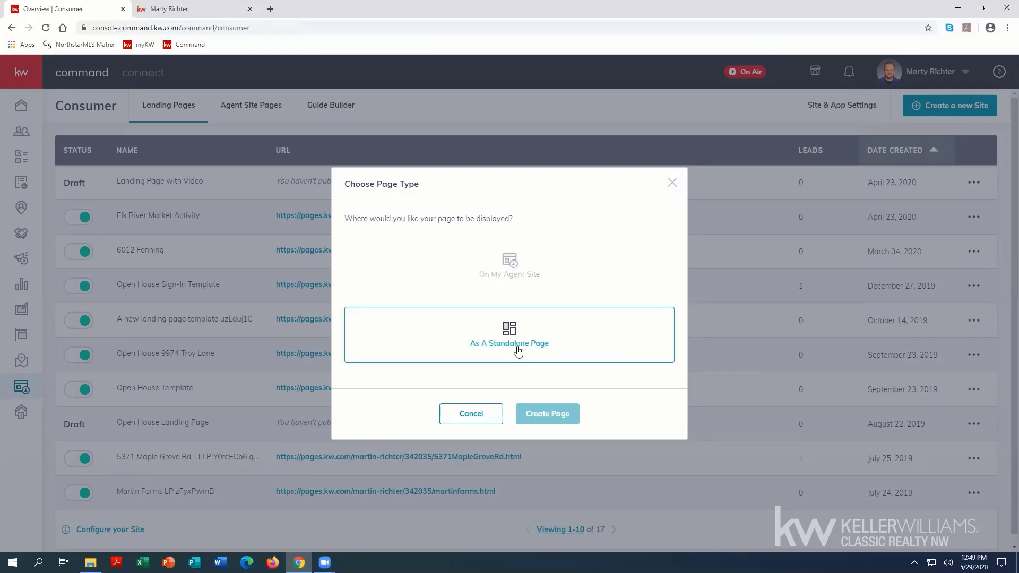
{"action": "left_click", "coordinate": [509, 287]}
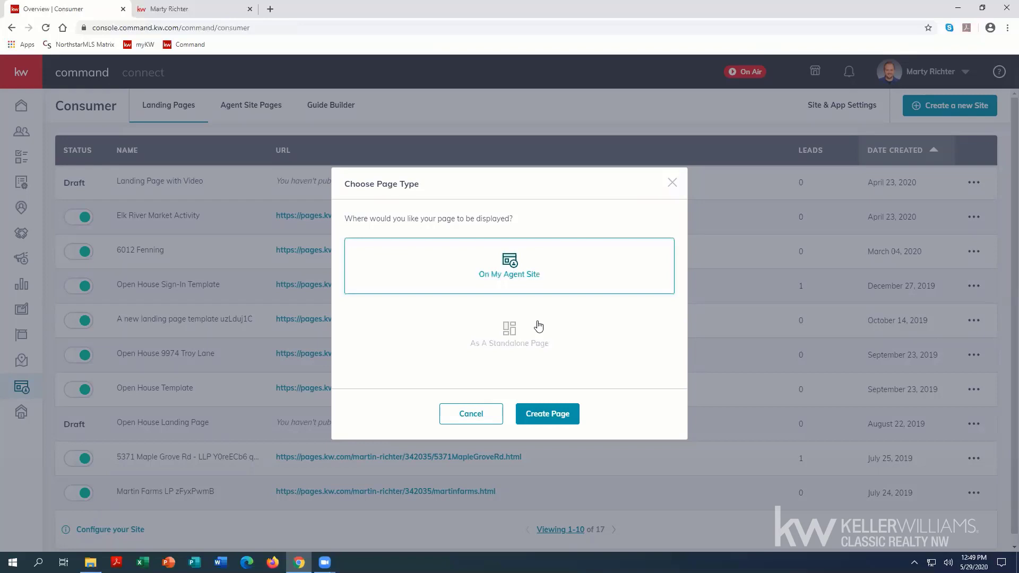
{"action": "left_click", "coordinate": [537, 412]}
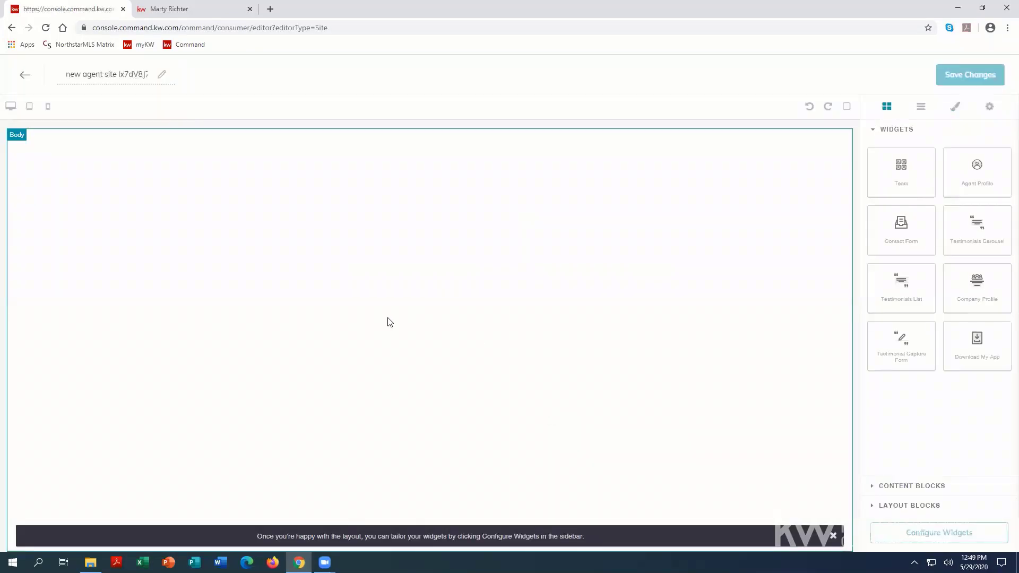
Rename the new agent site page to "Testimonials".
{"action": "left_click_drag", "start_coordinate": [70, 72], "coordinate": [190, 79]}
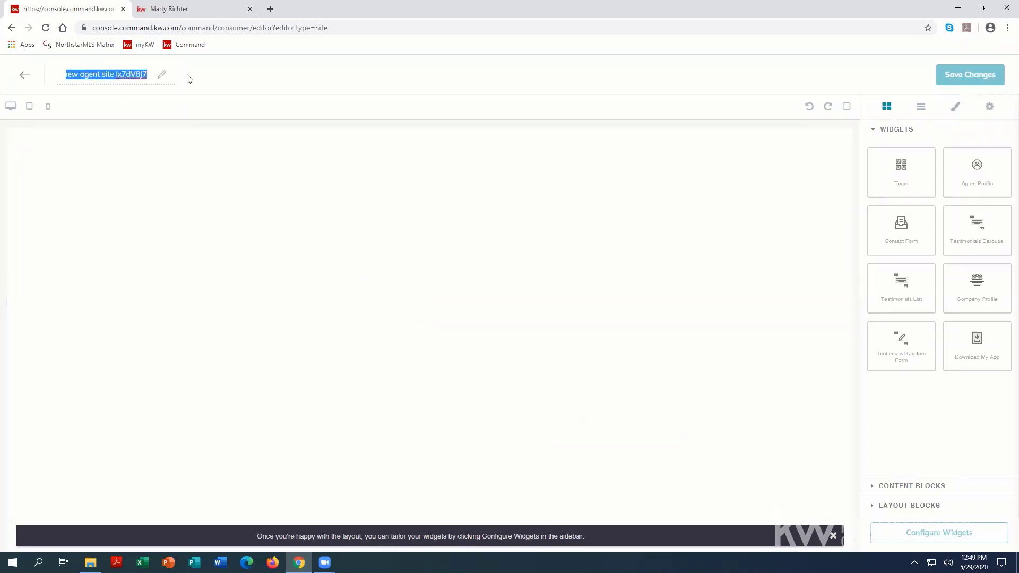
{"action": "type", "text": "Testimonials"}
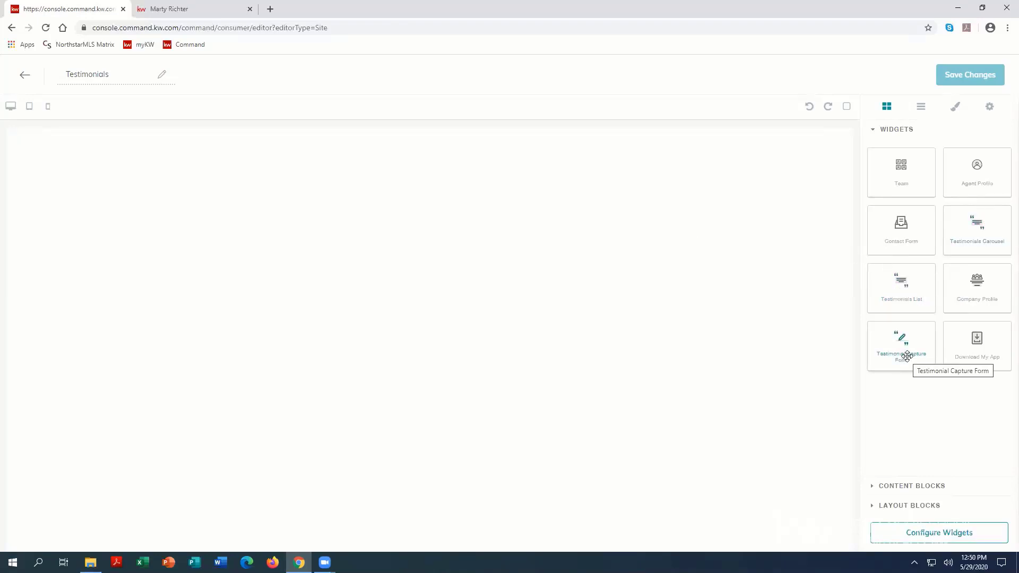
Add a Testimonial Capture Form widget with a Testimonials List widget above it, and open the widget configuration.
{"action": "left_click_drag", "start_coordinate": [907, 356], "coordinate": [601, 302]}
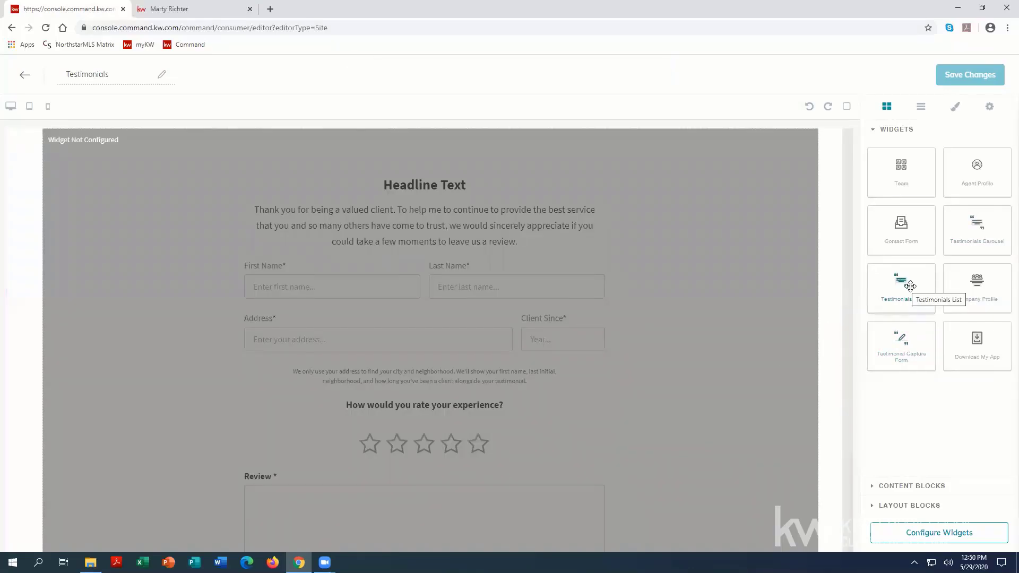
{"action": "left_click_drag", "start_coordinate": [912, 290], "coordinate": [429, 151]}
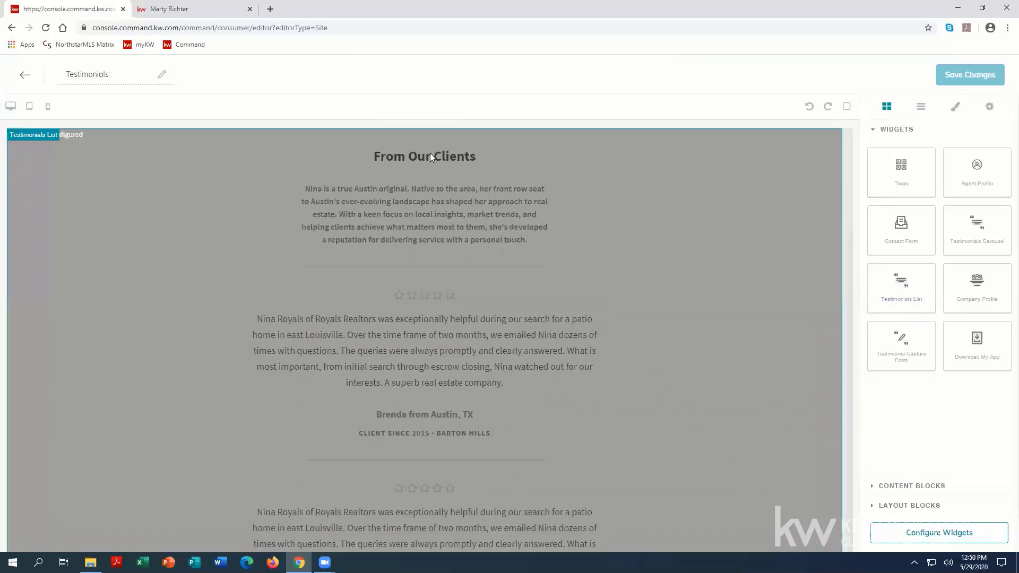
{"action": "scroll", "coordinate": [463, 352], "scroll_direction": "down", "scroll_amount": 2}
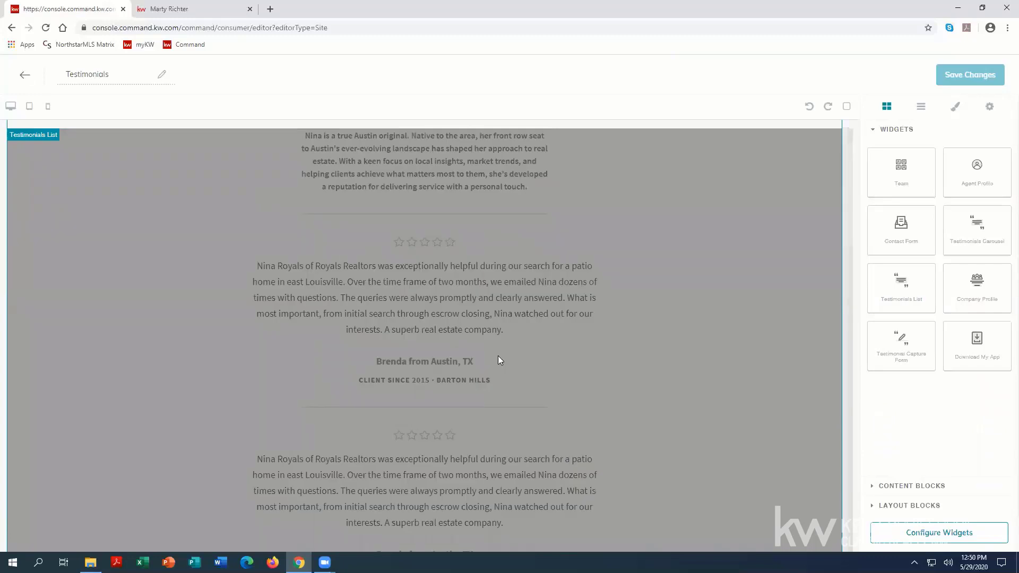
{"action": "left_click", "coordinate": [924, 536]}
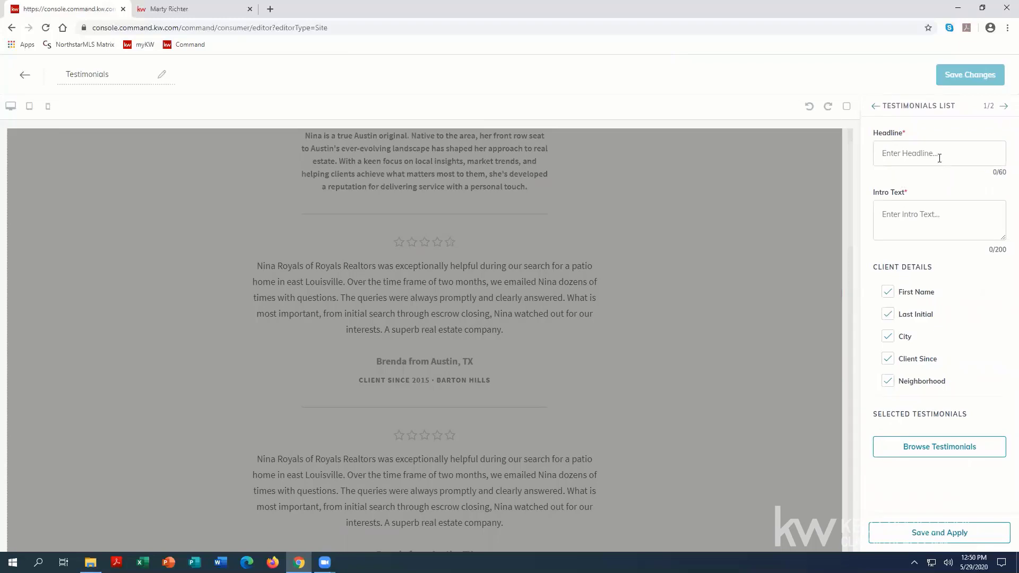
Set the Testimonials List headline to "See What Our Clients Have to Say" and the intro to "Hear from our past clients about their experiences working with us.".
{"action": "left_click", "coordinate": [914, 160]}
{"action": "type", "text": "See What Our Clients Have to Say"}
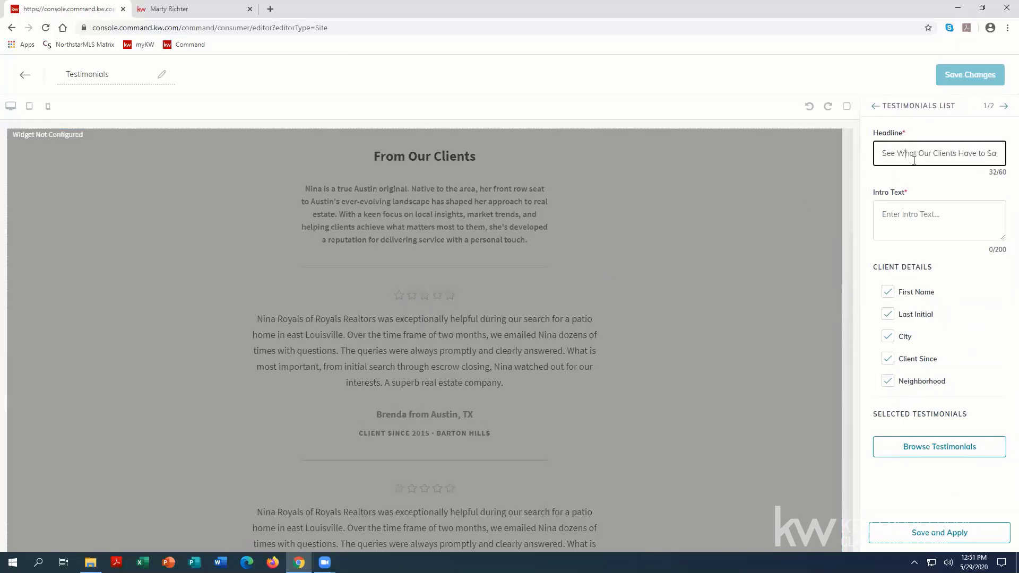
{"action": "left_click", "coordinate": [945, 220]}
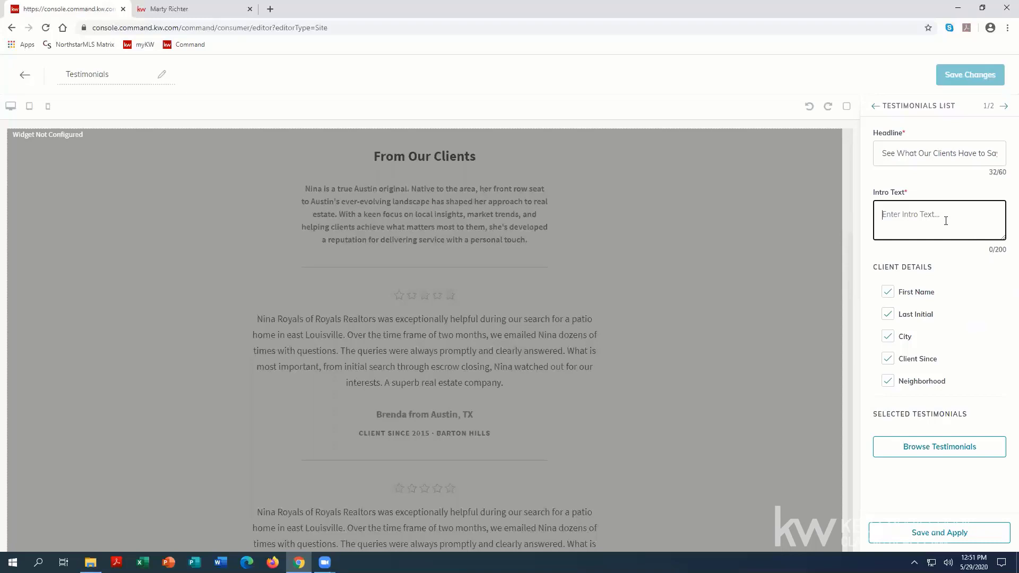
{"action": "type", "text": "Hear from our past clients about their experiences working with us"}
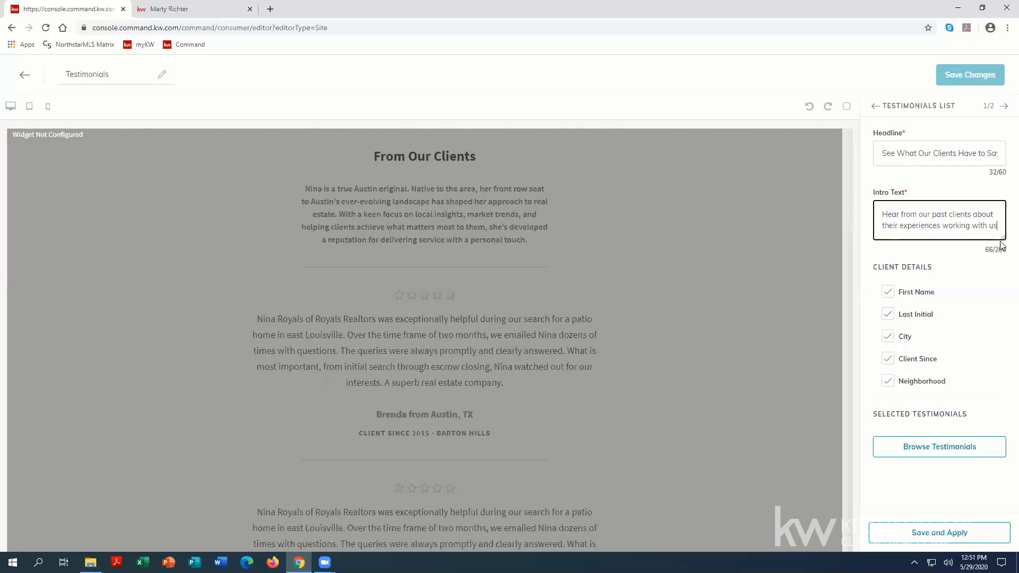
{"action": "type", "text": "."}
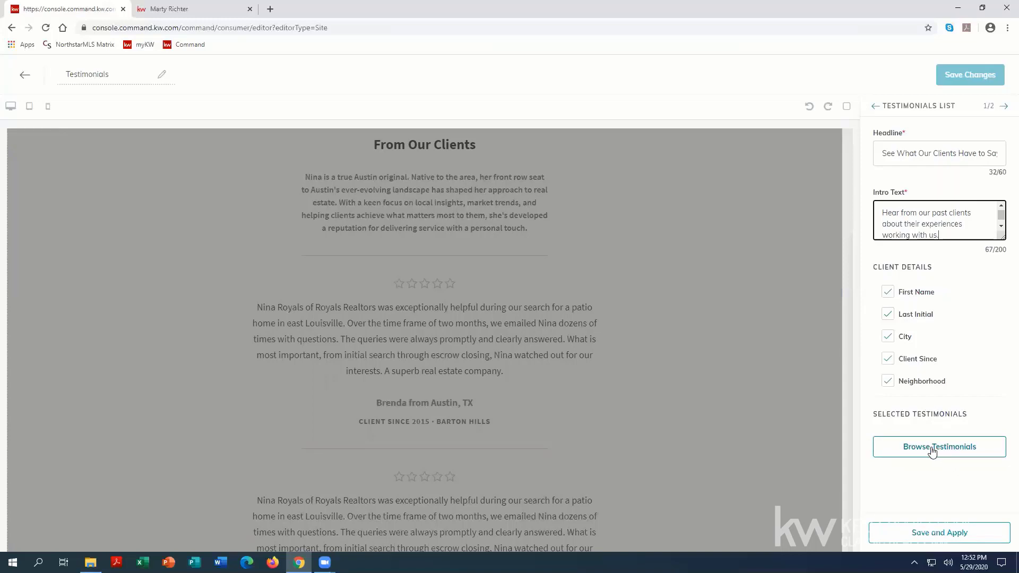
Browse the testimonials that can be added to the list, and close the selection without choosing any.
{"action": "left_click", "coordinate": [933, 450]}
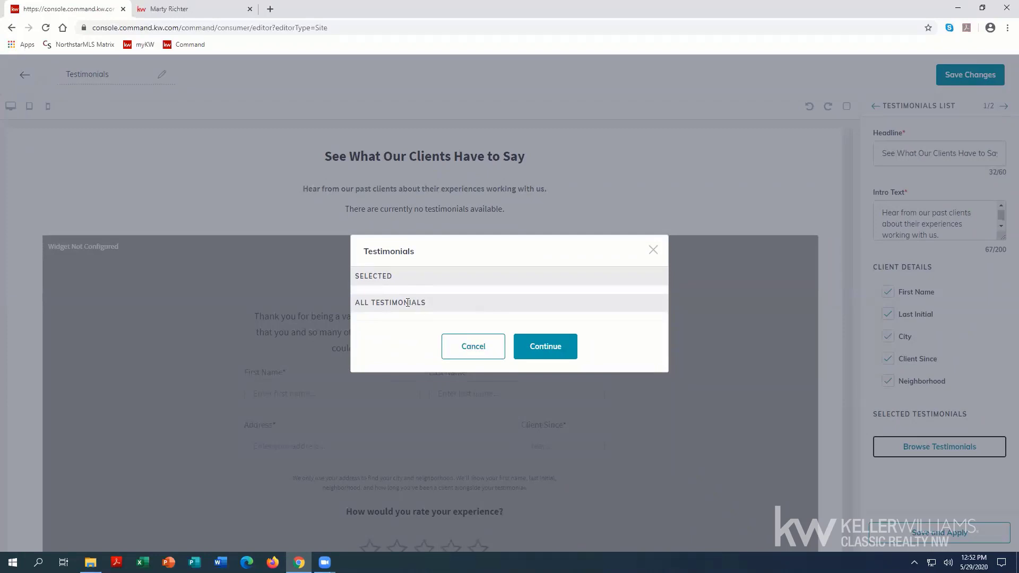
{"action": "left_click", "coordinate": [492, 349]}
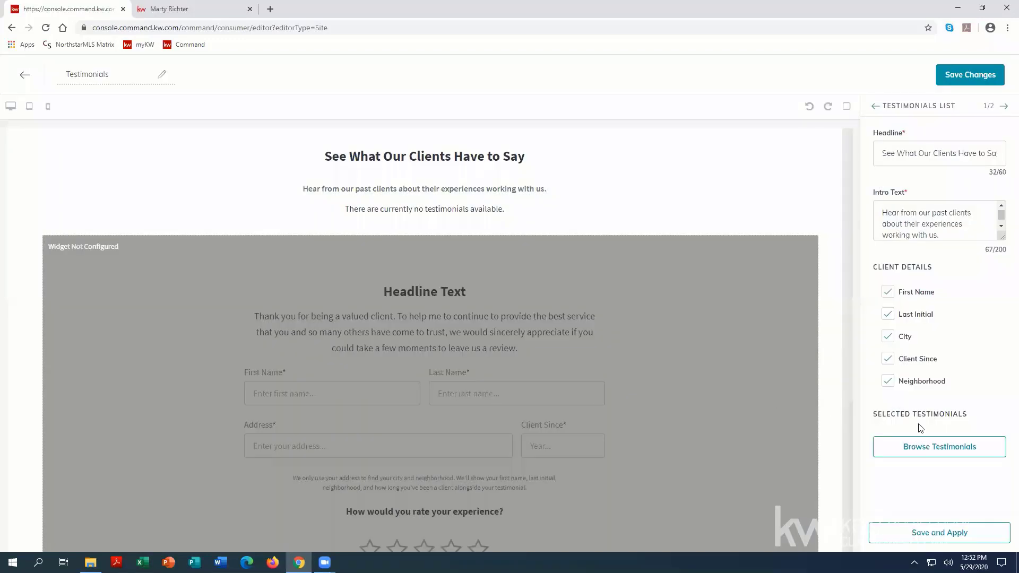
In the Testimonial Capture widget settings, enter the agent's full name as the team name and set the headline to "Leave a Testimonial".
{"action": "left_click", "coordinate": [1006, 108]}
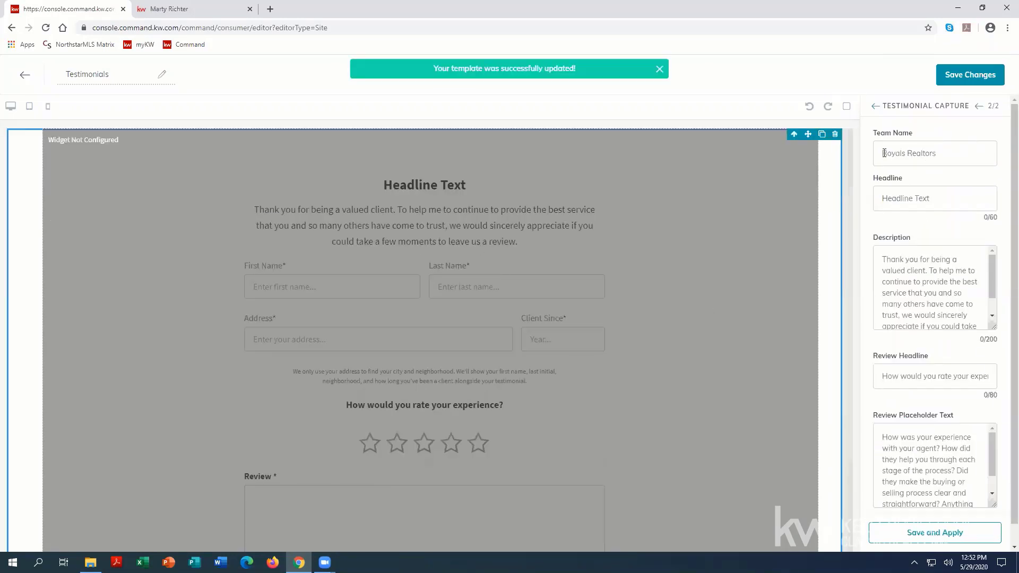
{"action": "type", "text": "Marty "}
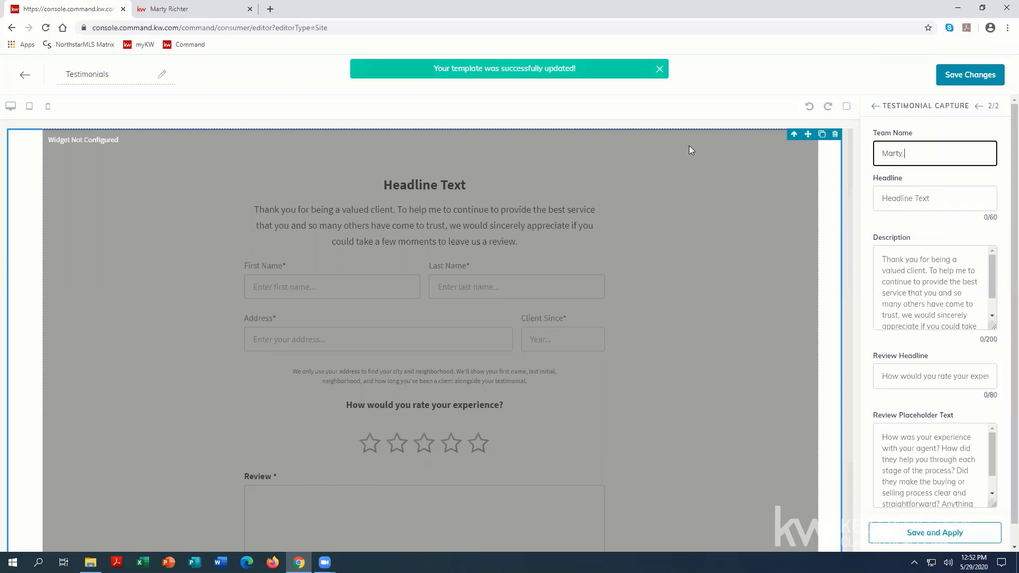
{"action": "type", "text": "Richter"}
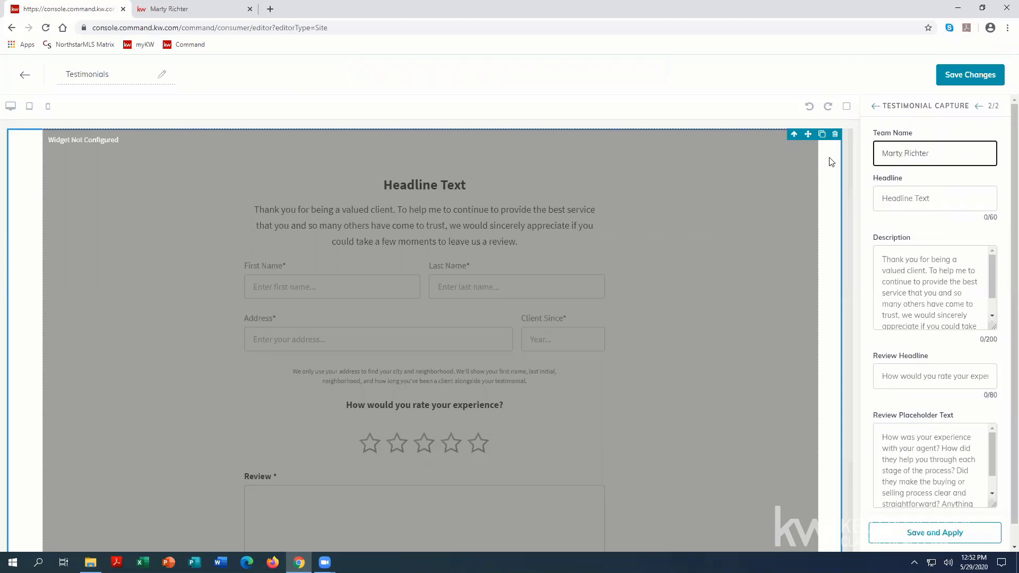
{"action": "left_click", "coordinate": [917, 206]}
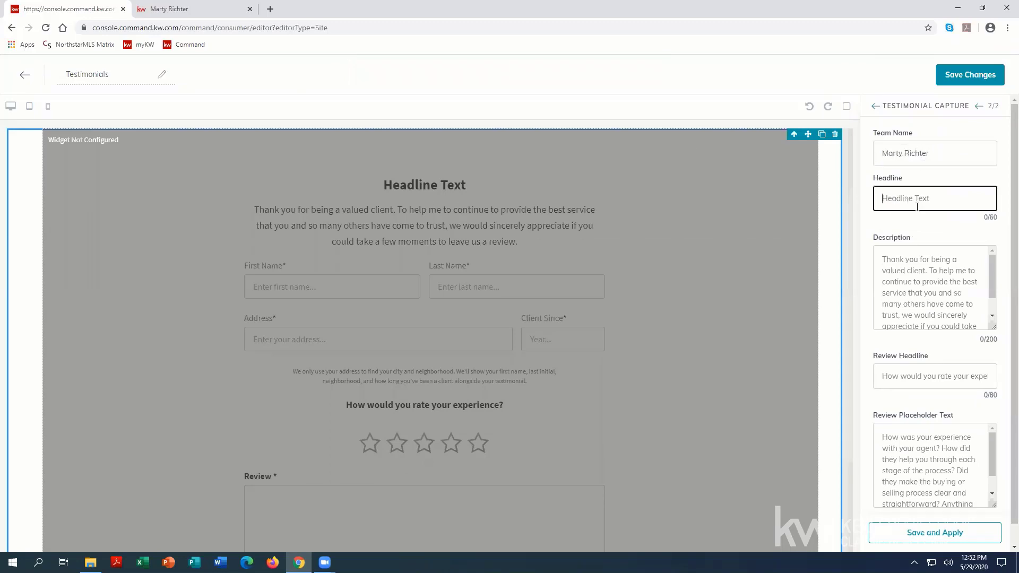
{"action": "type", "text": "Leave a Testimonial"}
Set the form description to "Thank you for being a valued client. Please leave a testimonial to share your experience with others.".
{"action": "left_click", "coordinate": [907, 264]}
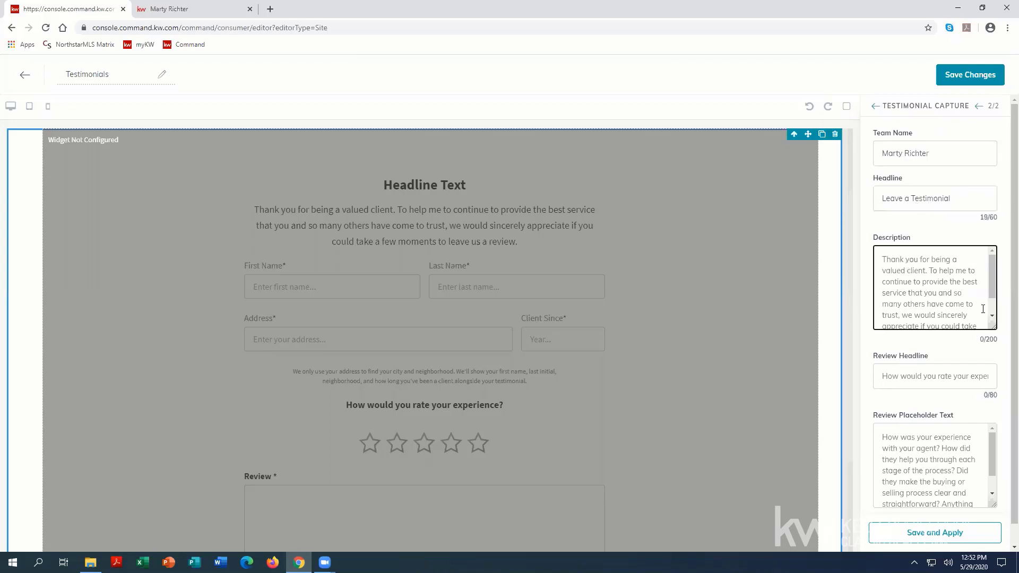
{"action": "type", "text": "Thank you for being a valued client.  Please leave a testimonial to share your experience with others."}
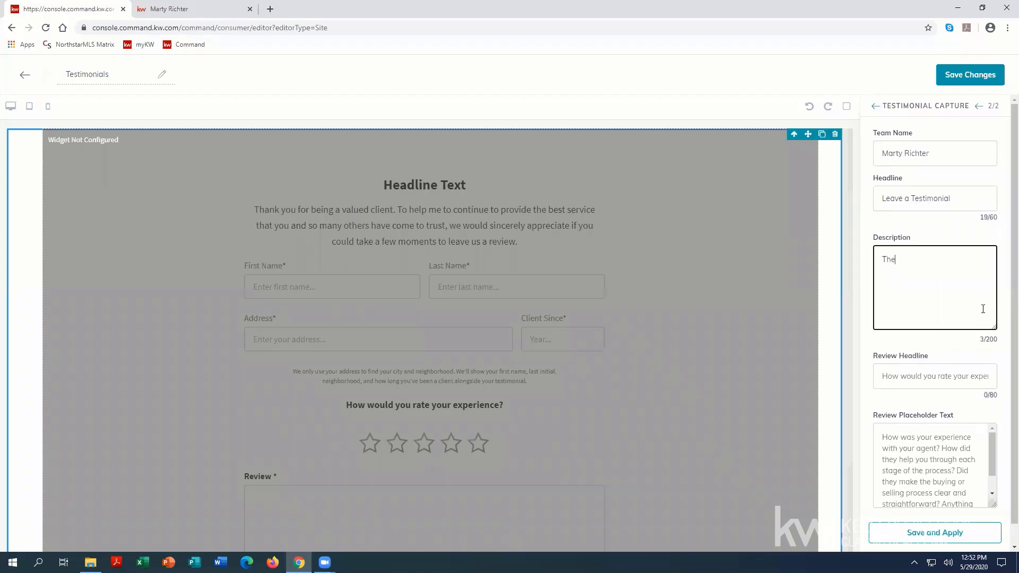
{"action": "scroll", "coordinate": [533, 366], "scroll_direction": "down", "scroll_amount": 2}
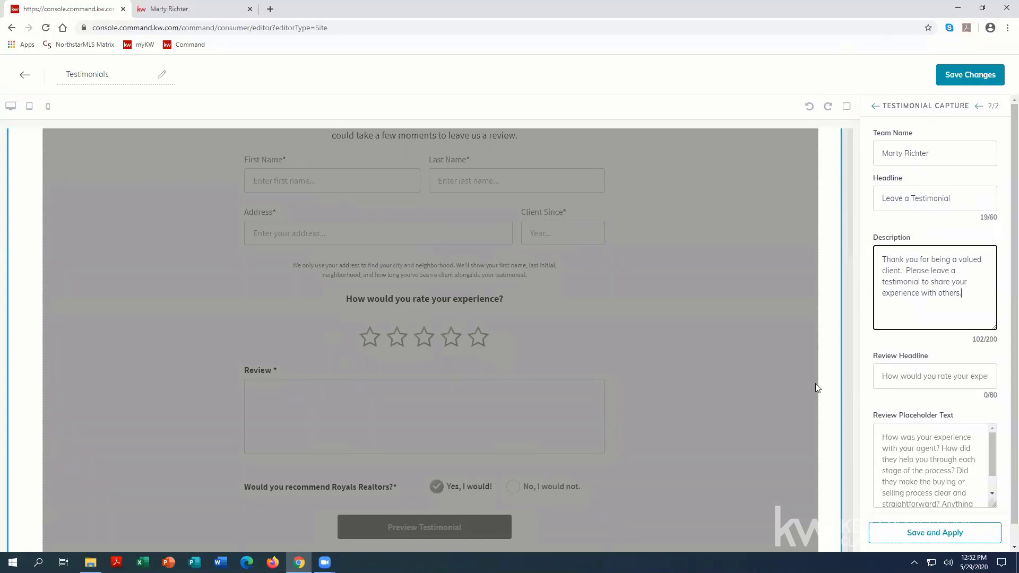
Set the review placeholder text to "How was your experience?", and save both the form settings and the Testimonials page.
{"action": "left_click", "coordinate": [885, 382]}
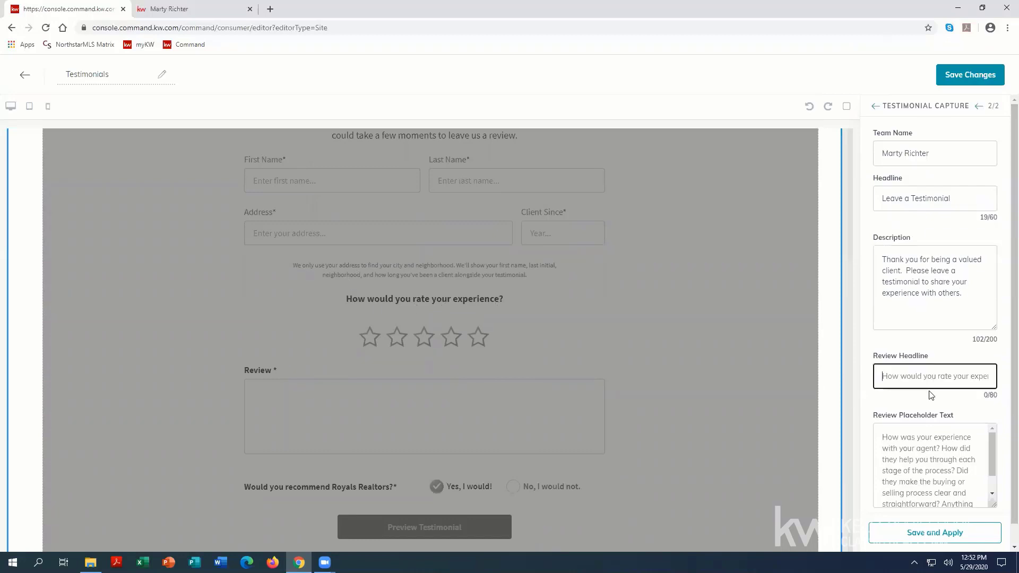
{"action": "left_click", "coordinate": [909, 433]}
{"action": "scroll", "coordinate": [909, 432], "scroll_direction": "down", "scroll_amount": 1}
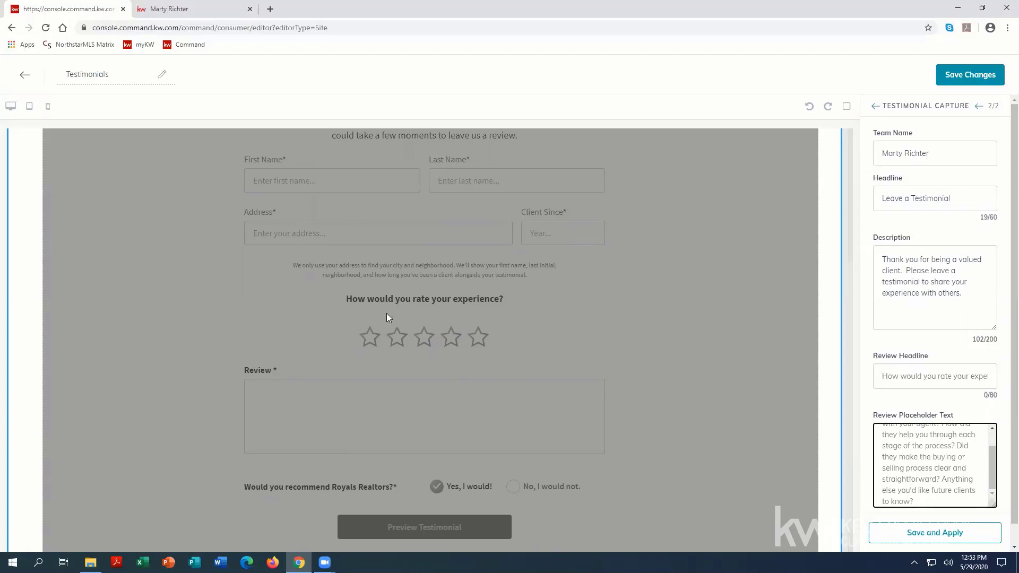
{"action": "key", "text": "ctrl+a"}
{"action": "type", "text": "How was your experience?"}
{"action": "left_click", "coordinate": [928, 532]}
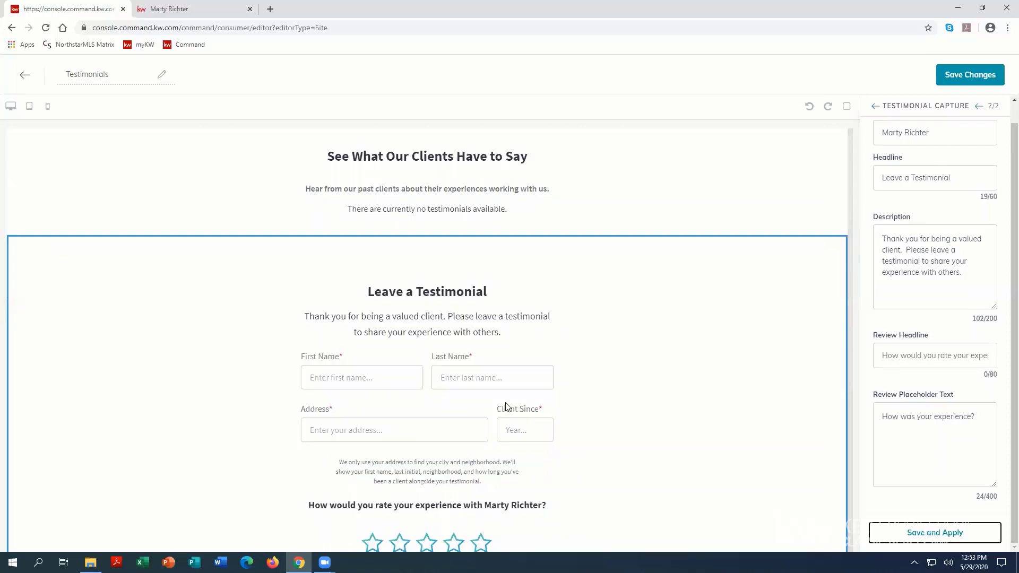
{"action": "scroll", "coordinate": [615, 408], "scroll_direction": "down", "scroll_amount": 4}
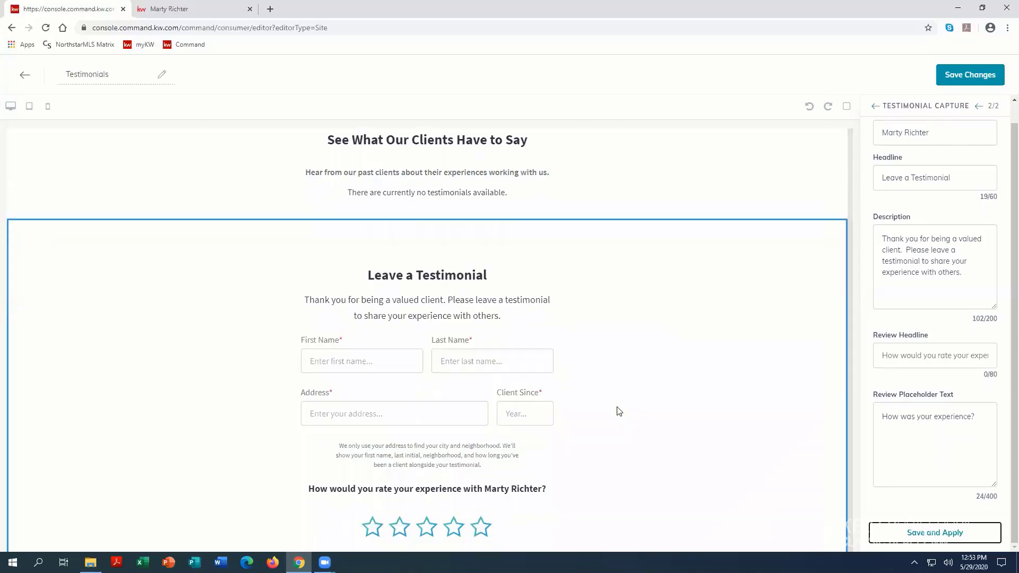
{"action": "left_click", "coordinate": [959, 76]}
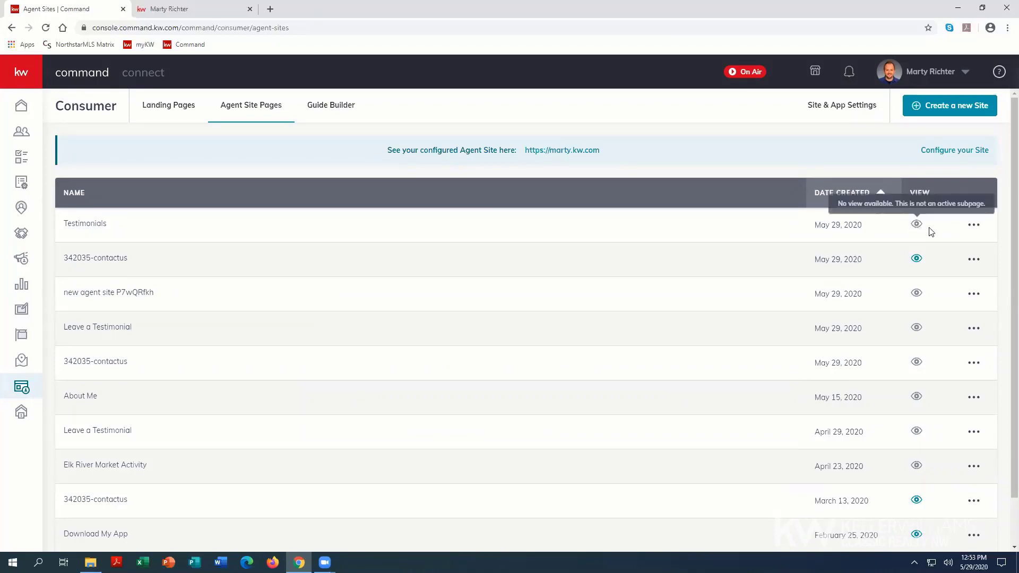
In the site page settings, add a new navigation page that uses the Testimonials agent site page.
{"action": "left_click", "coordinate": [830, 110]}
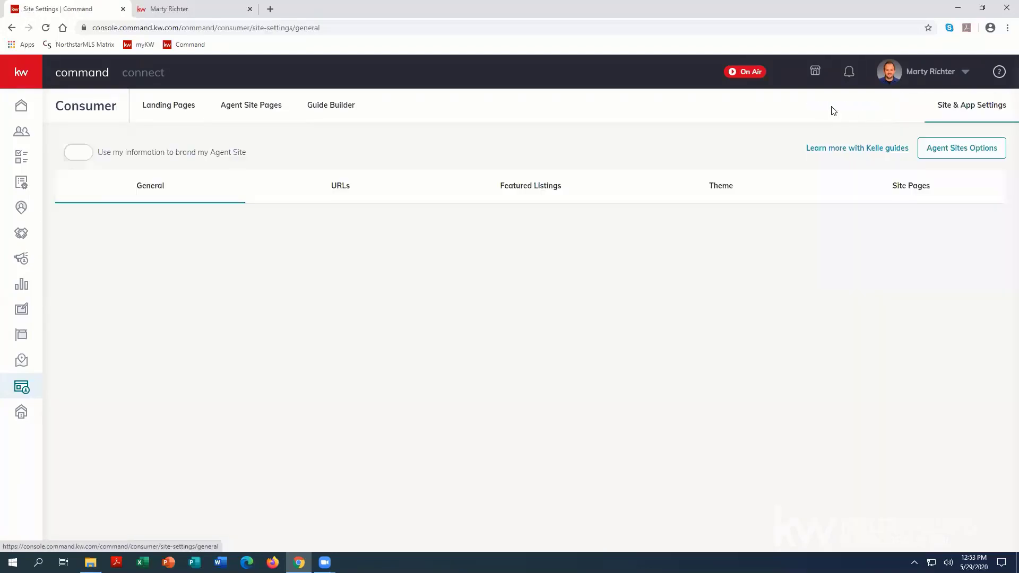
{"action": "left_click", "coordinate": [900, 188]}
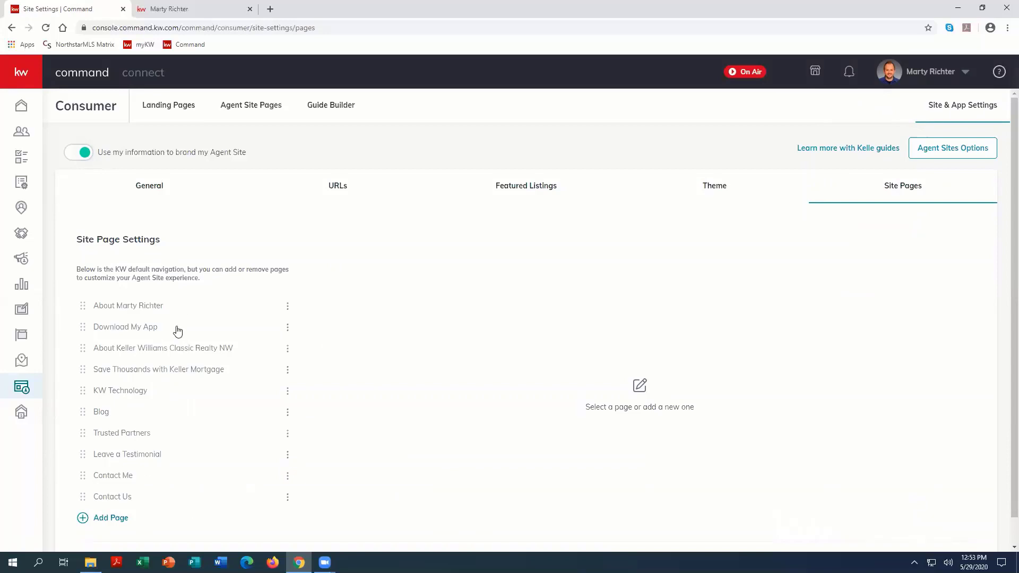
{"action": "left_click", "coordinate": [111, 519]}
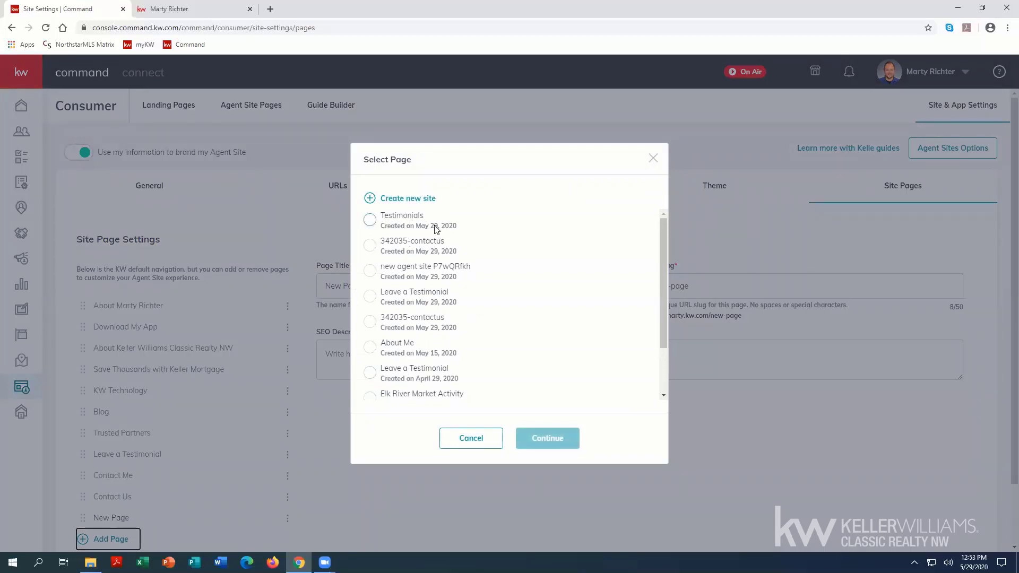
{"action": "left_click", "coordinate": [370, 221]}
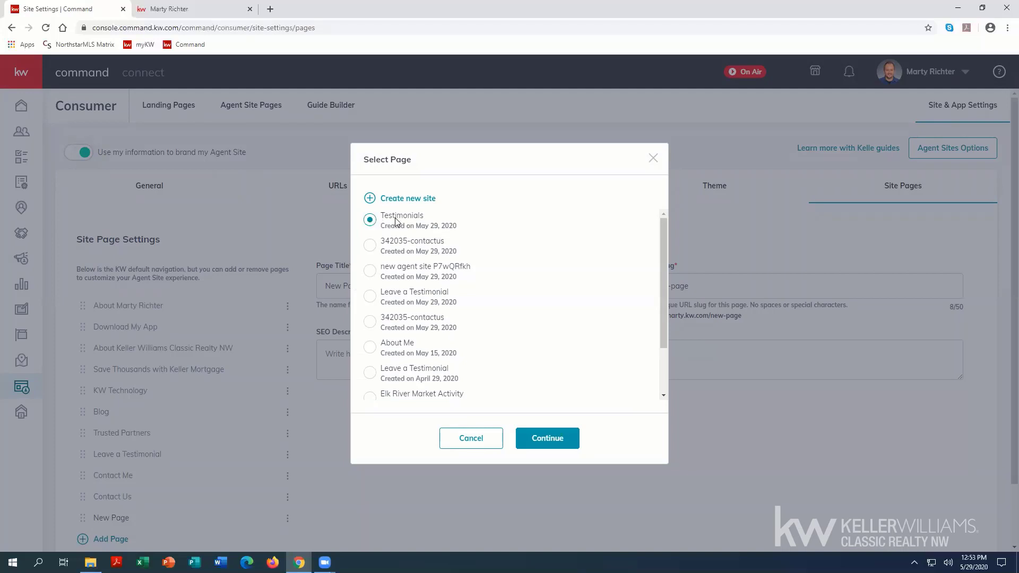
{"action": "left_click", "coordinate": [547, 438]}
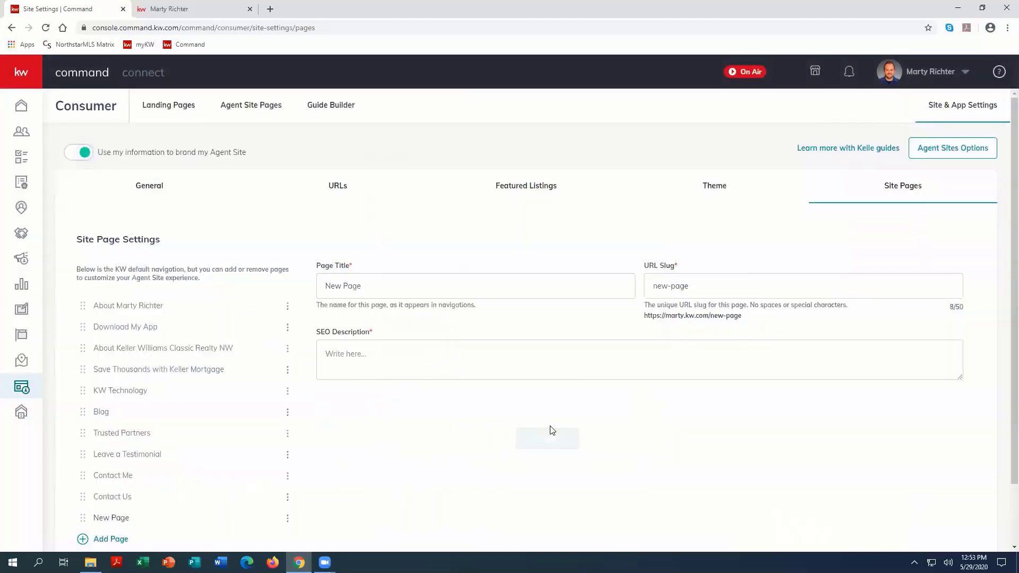
Set the page title to "Testimonials", the slug to "testimonials", and an SEO description about reading the agent's client feedback and leaving a testimonial.
{"action": "left_click", "coordinate": [388, 289]}
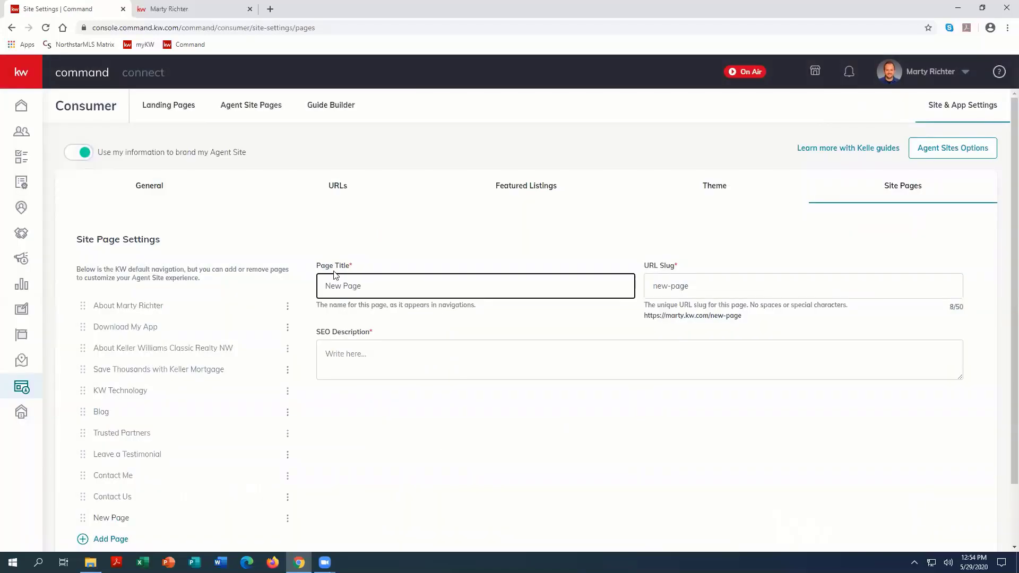
{"action": "key", "text": "ctrl+a"}
{"action": "type", "text": "Testimonials"}
{"action": "left_click", "coordinate": [702, 286]}
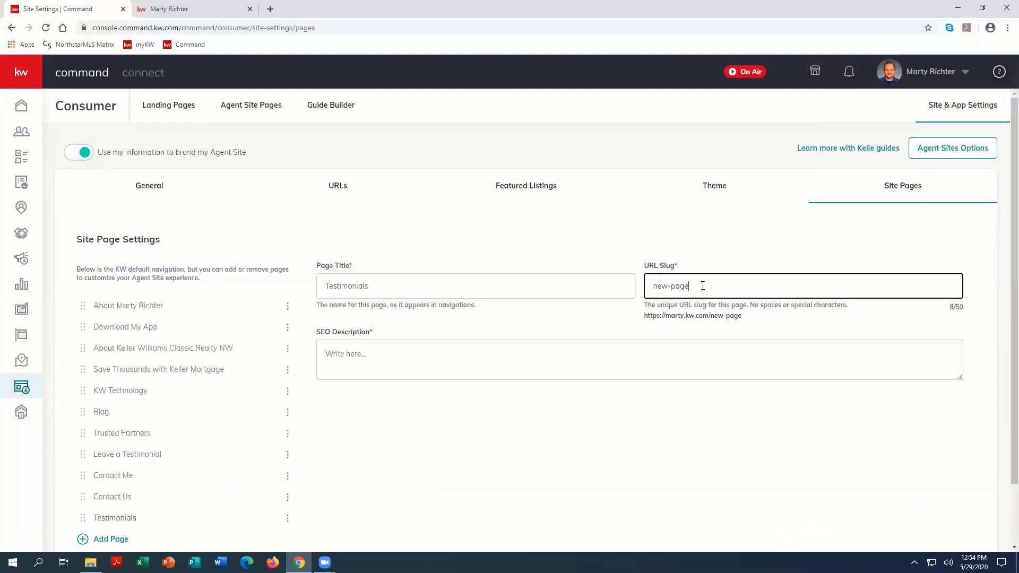
{"action": "left_click", "coordinate": [713, 320]}
{"action": "left_click", "coordinate": [388, 358]}
{"action": "type", "text": "Hear what Marty Richter's clients have to say about working with him, and leave your own testimonial."}
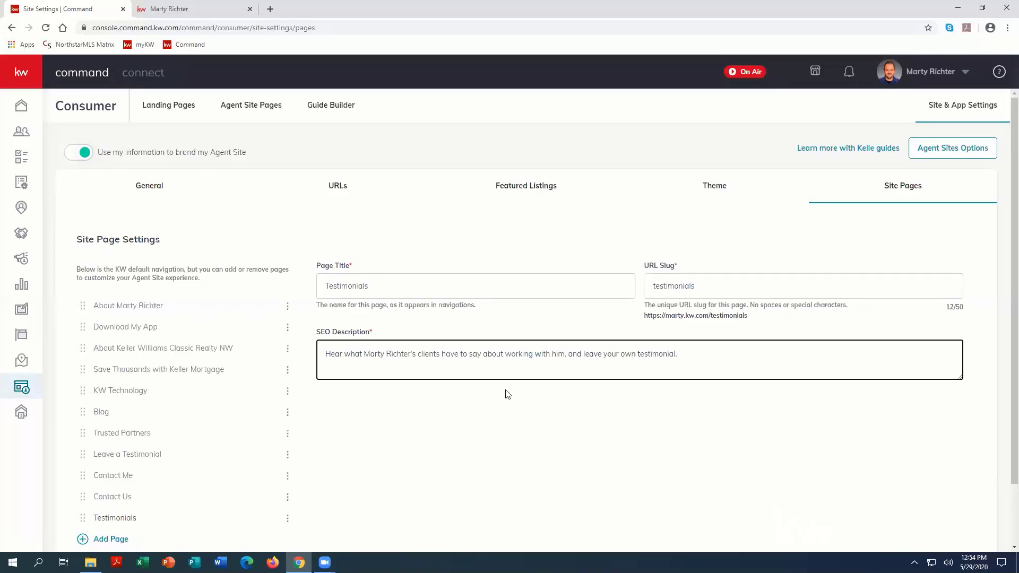
Change the Testimonials page's URL slug to "testimonials2" and save the page changes.
{"action": "scroll", "coordinate": [507, 394], "scroll_direction": "down", "scroll_amount": 2}
{"action": "left_click", "coordinate": [714, 215]}
{"action": "type", "text": "2"}
{"action": "left_click", "coordinate": [104, 517]}
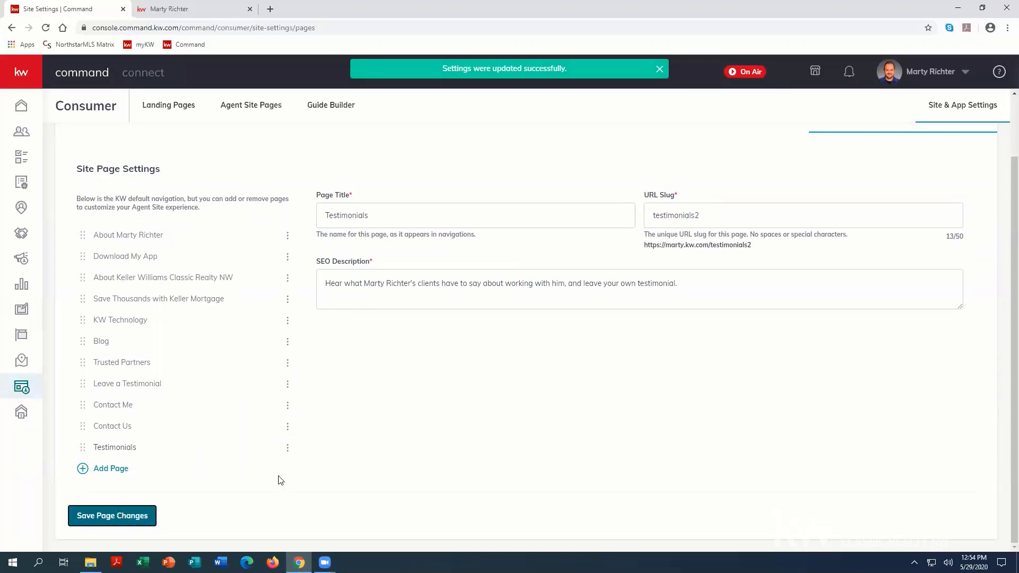
Open the Testimonials page on the live agent site, accept the cookies, and look over the testimonial list and form.
{"action": "left_click", "coordinate": [197, 10]}
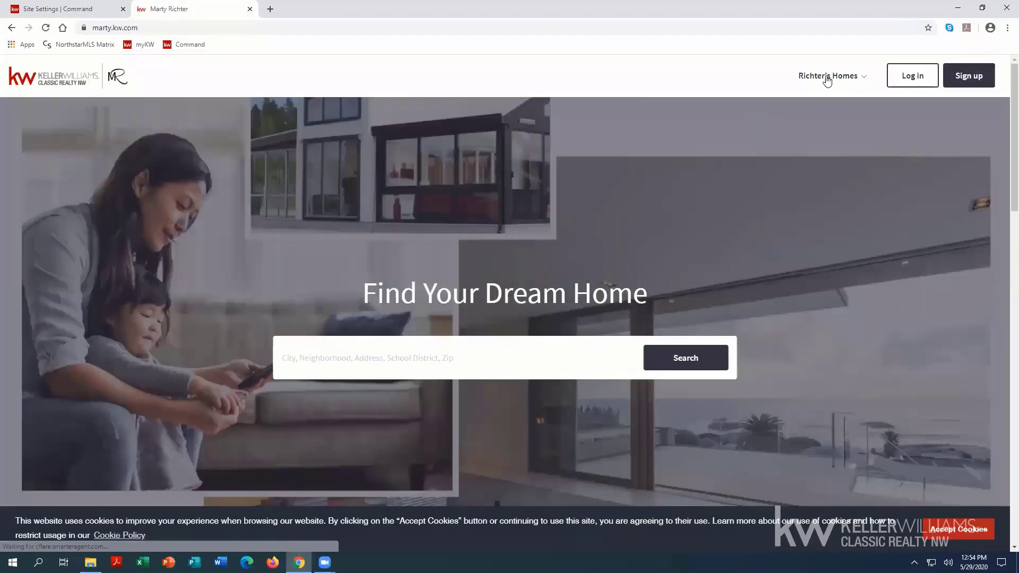
{"action": "left_click", "coordinate": [824, 76]}
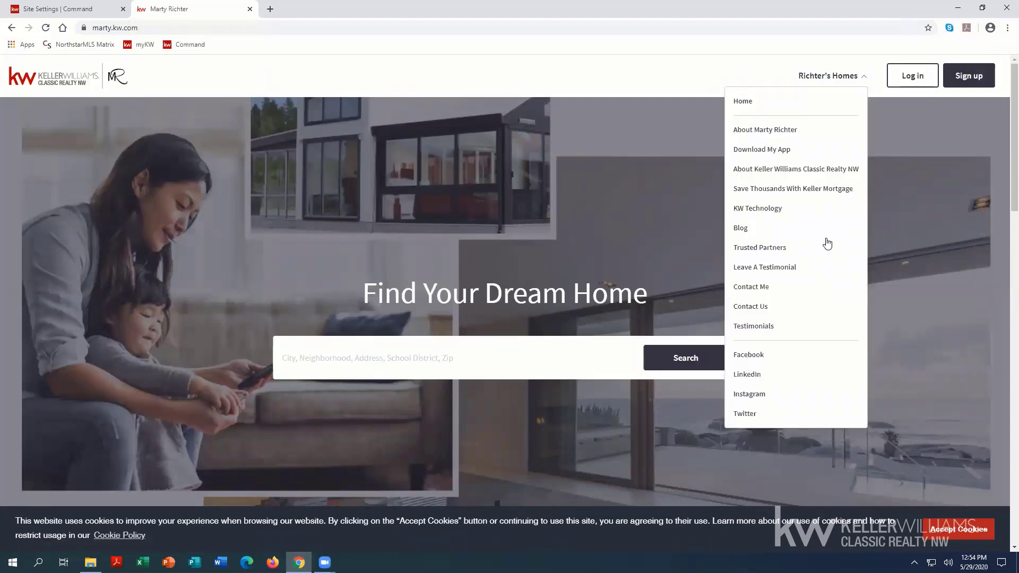
{"action": "left_click", "coordinate": [764, 327]}
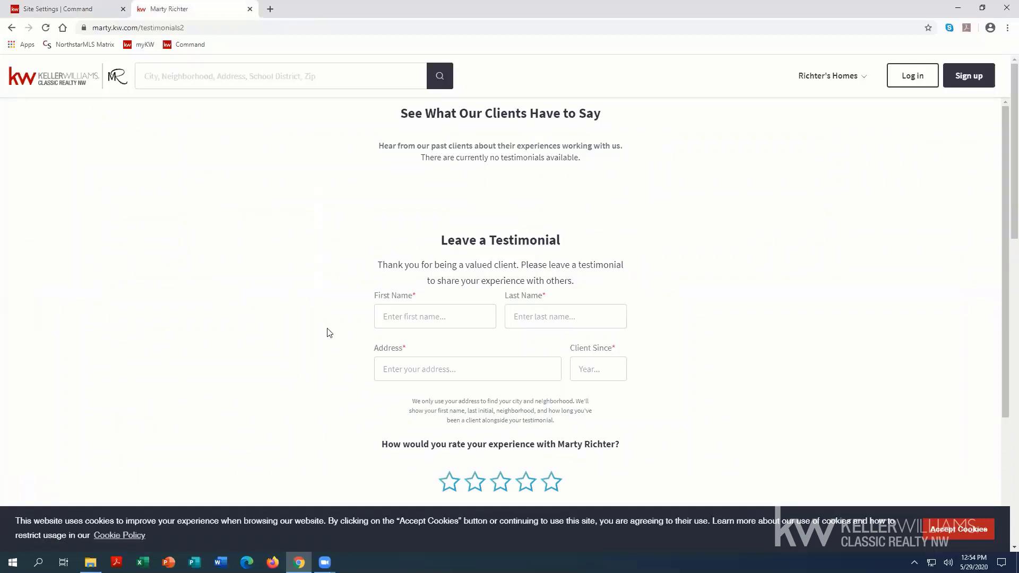
{"action": "left_click", "coordinate": [947, 529]}
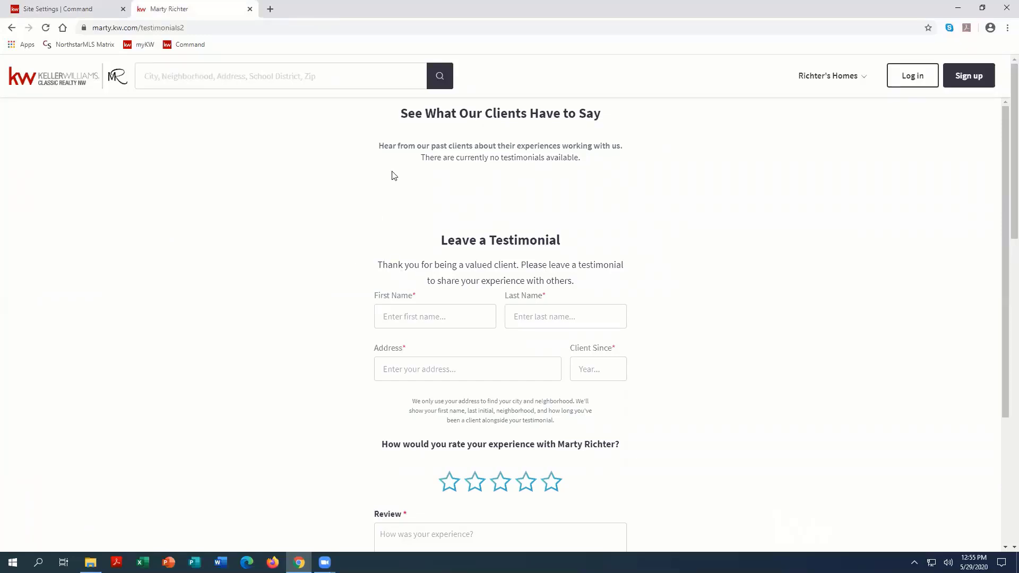
{"action": "left_click", "coordinate": [403, 317]}
{"action": "scroll", "coordinate": [524, 389], "scroll_direction": "down", "scroll_amount": 2}
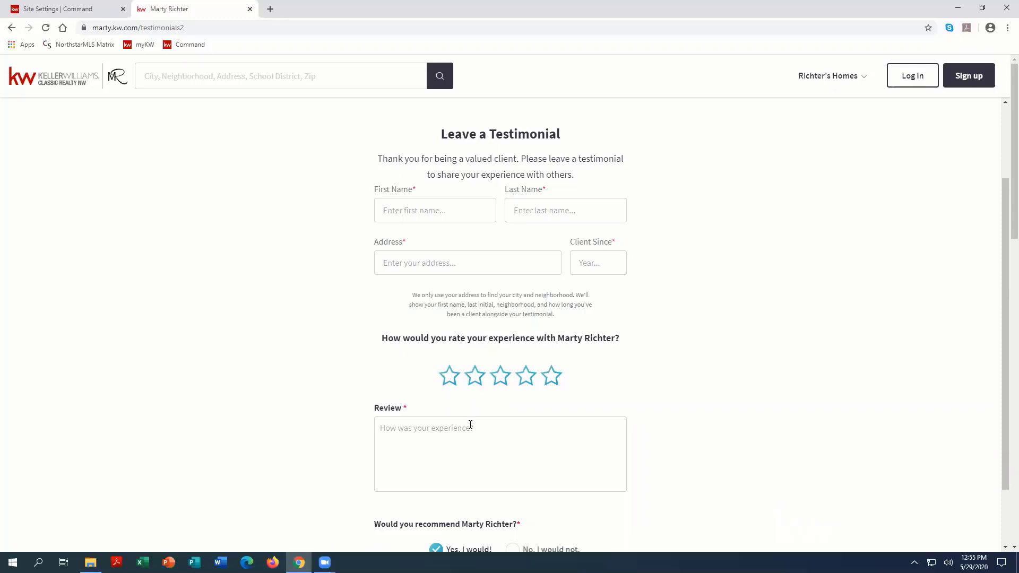
{"action": "scroll", "coordinate": [253, 318], "scroll_direction": "up", "scroll_amount": 2}
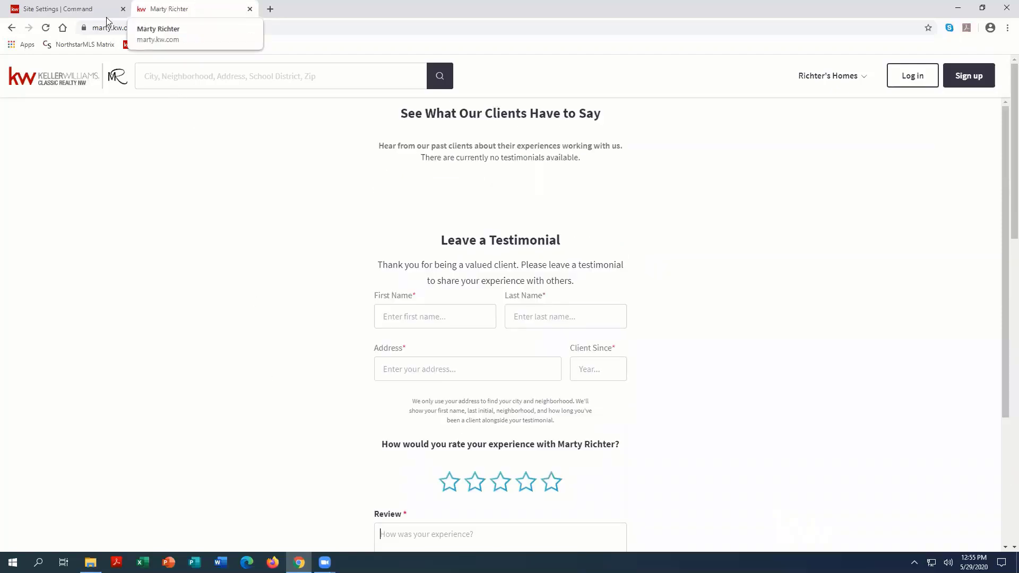
Open the existing Leave a Testimonial page on the live agent site.
{"action": "left_click", "coordinate": [837, 80]}
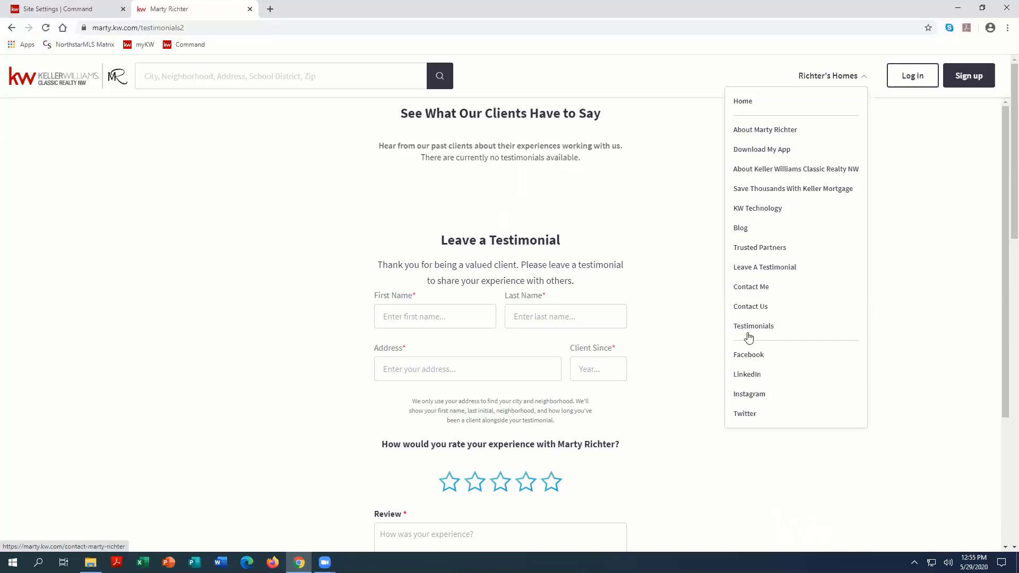
{"action": "left_click", "coordinate": [757, 267]}
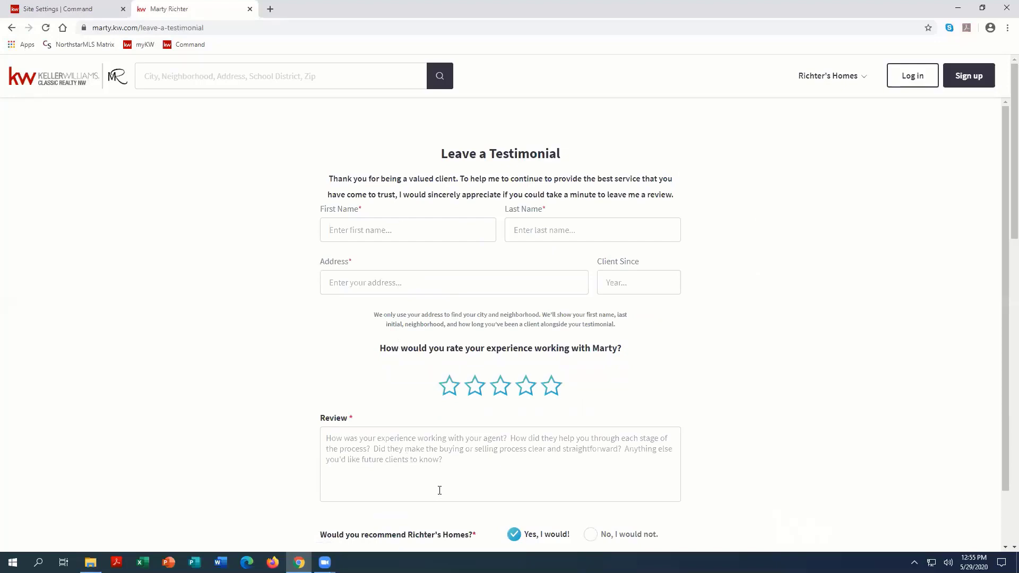
Switch back to Command and look over the agent site's General, URLs and Featured Listings settings.
{"action": "left_click", "coordinate": [73, 10]}
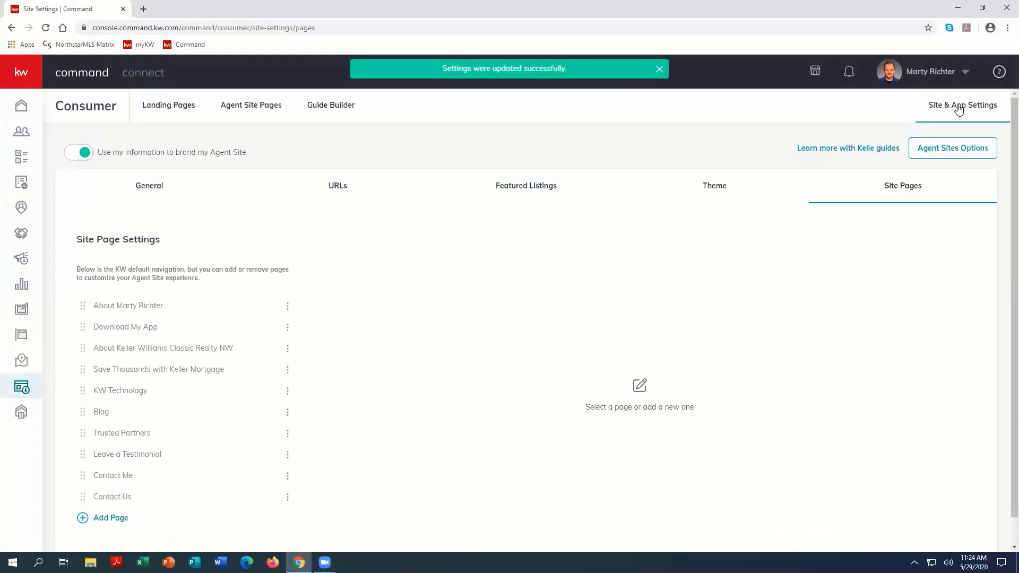
{"action": "left_click", "coordinate": [147, 191]}
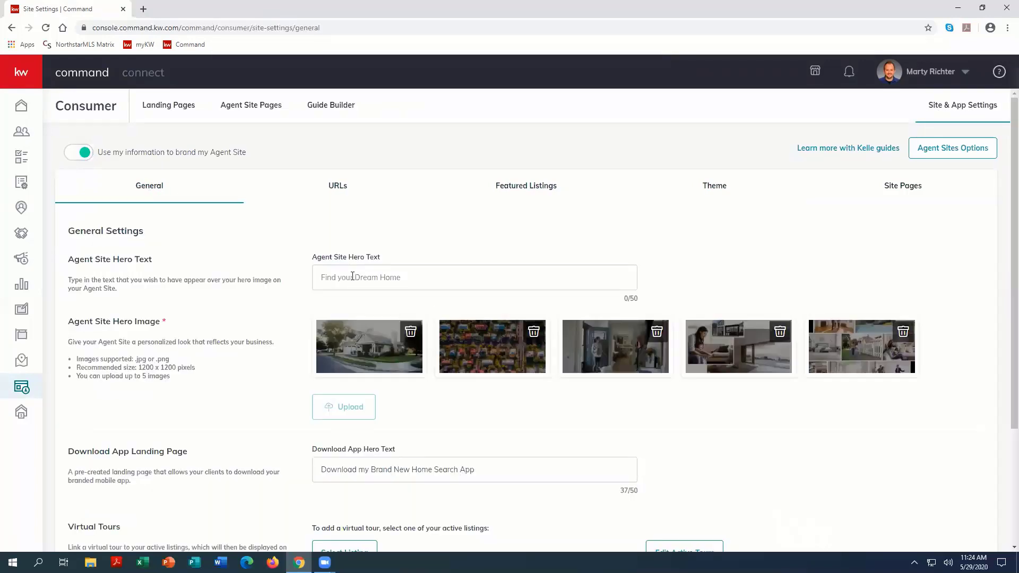
{"action": "left_click", "coordinate": [330, 274]}
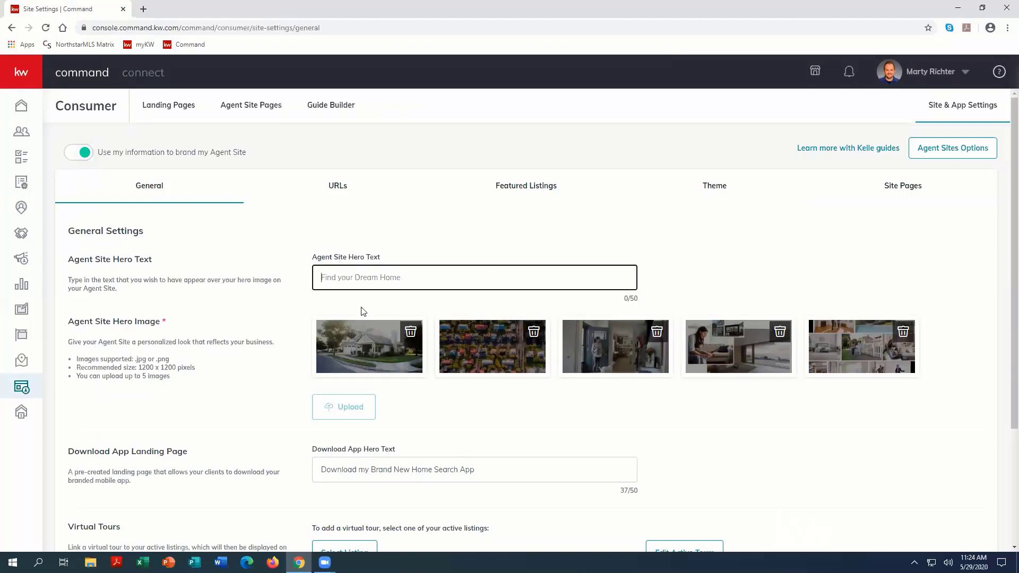
{"action": "scroll", "coordinate": [824, 355], "scroll_direction": "down", "scroll_amount": 3}
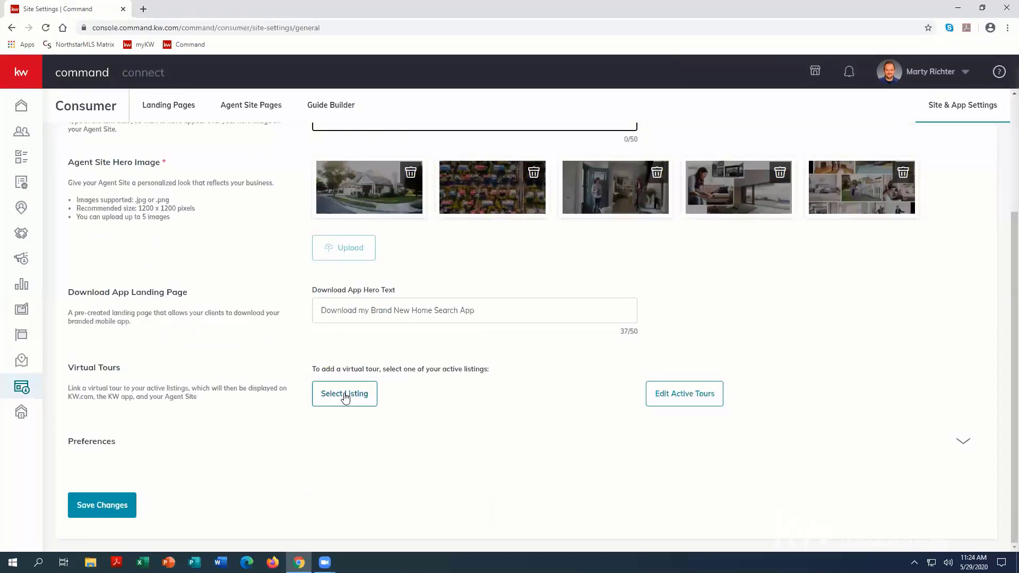
{"action": "scroll", "coordinate": [340, 185], "scroll_direction": "up", "scroll_amount": 3}
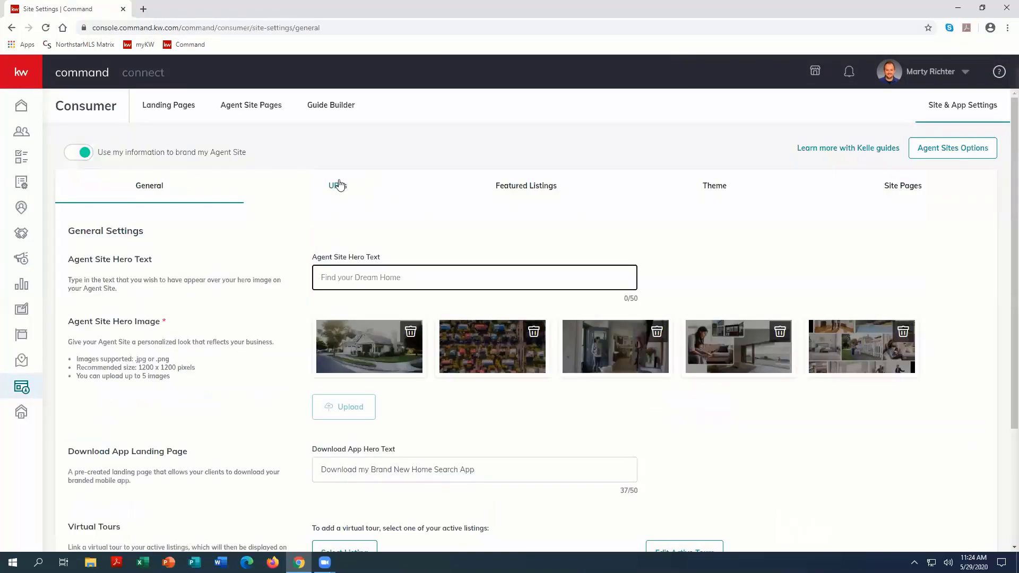
{"action": "left_click", "coordinate": [338, 185]}
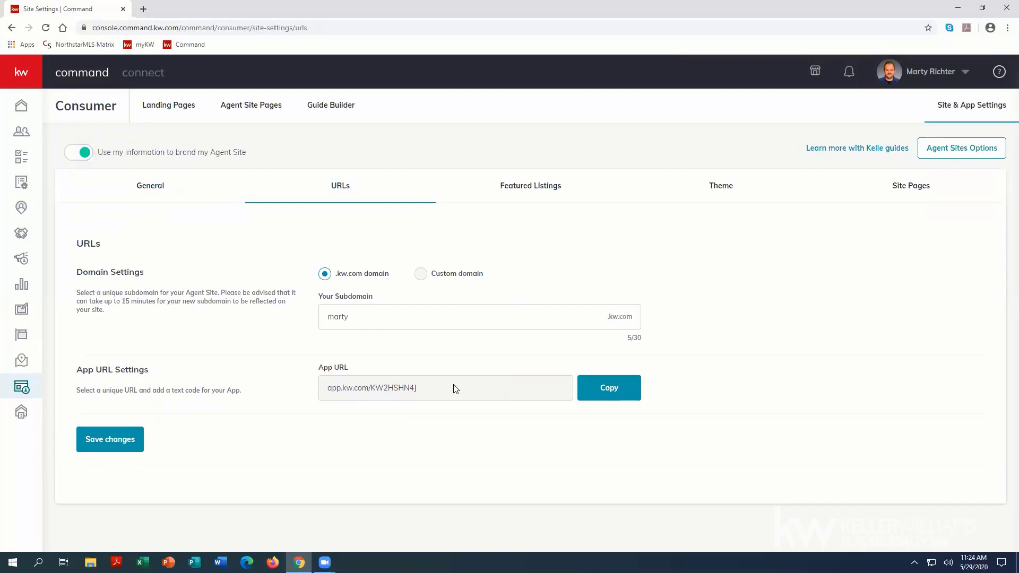
{"action": "left_click", "coordinate": [540, 189]}
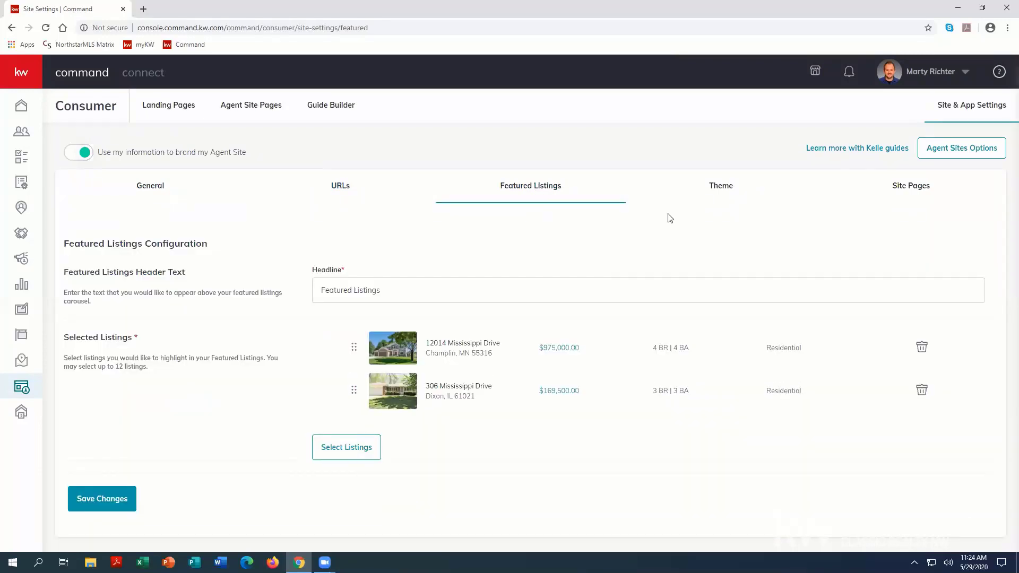
Start the Consumer Settings Kelle Guide and proceed past its Education stage.
{"action": "left_click", "coordinate": [854, 151]}
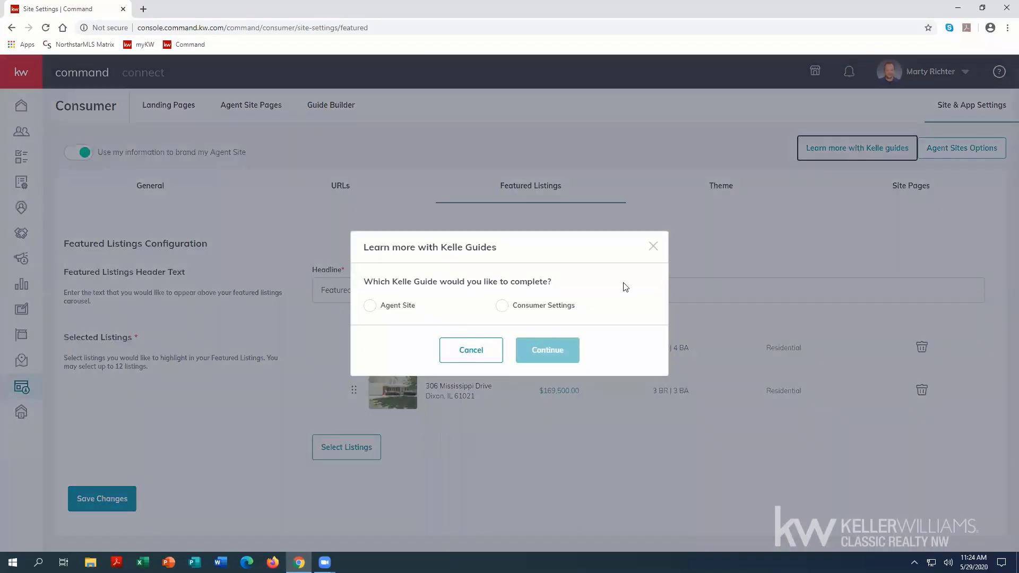
{"action": "left_click", "coordinate": [503, 306]}
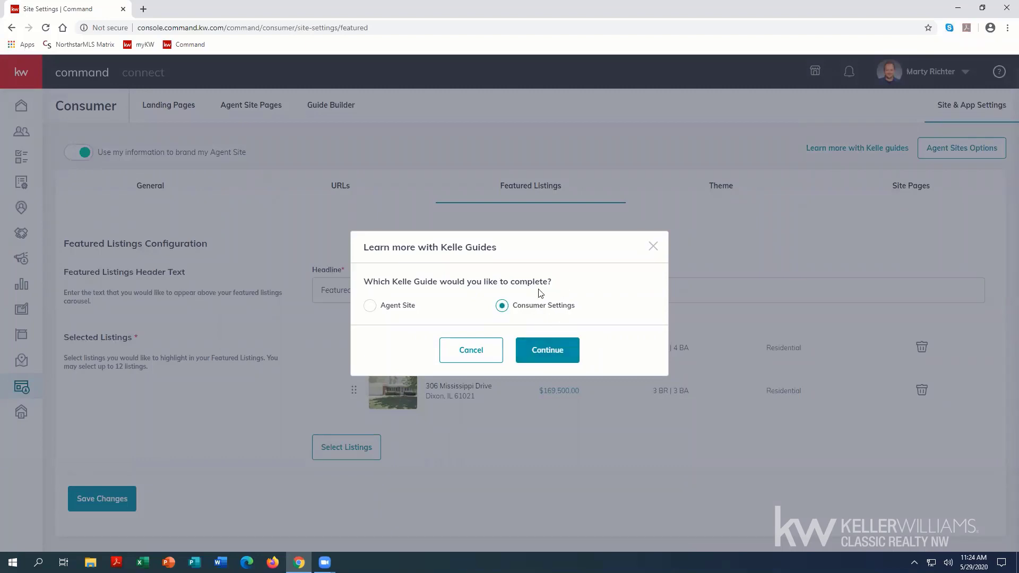
{"action": "left_click", "coordinate": [554, 349]}
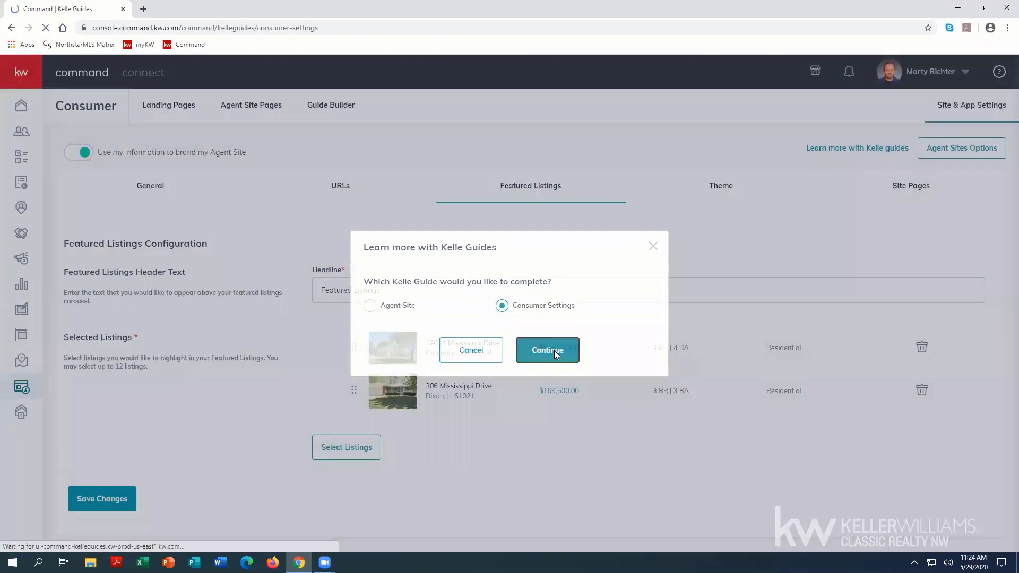
{"action": "left_click", "coordinate": [506, 489]}
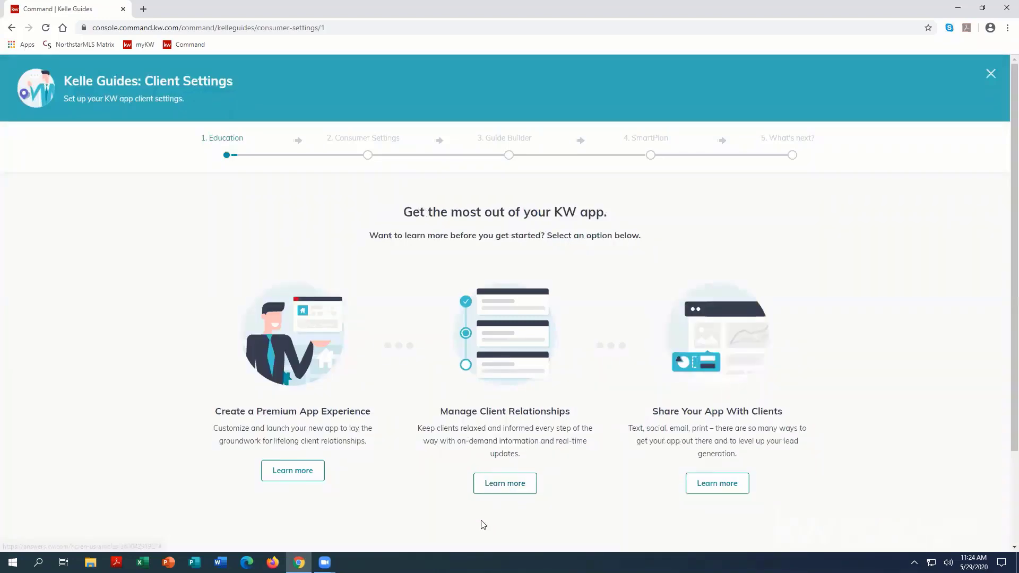
{"action": "scroll", "coordinate": [480, 509], "scroll_direction": "down", "scroll_amount": 2}
{"action": "left_click", "coordinate": [504, 517]}
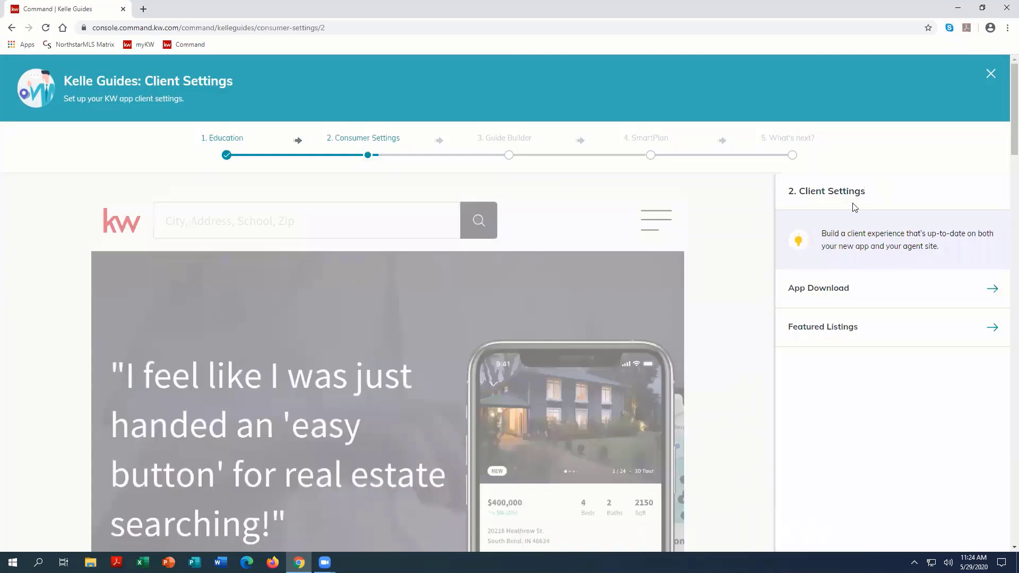
Review the App Download and Featured Listings client settings, keep the existing hero text and listings, and save.
{"action": "left_click", "coordinate": [993, 294]}
{"action": "scroll", "coordinate": [838, 334], "scroll_direction": "down", "scroll_amount": 2}
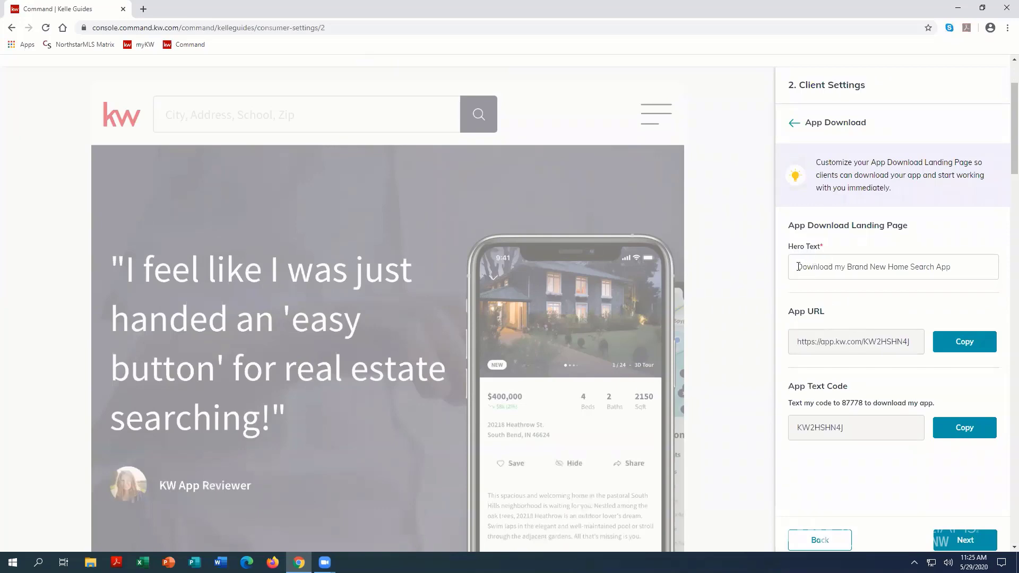
{"action": "left_click_drag", "start_coordinate": [799, 266], "coordinate": [966, 275]}
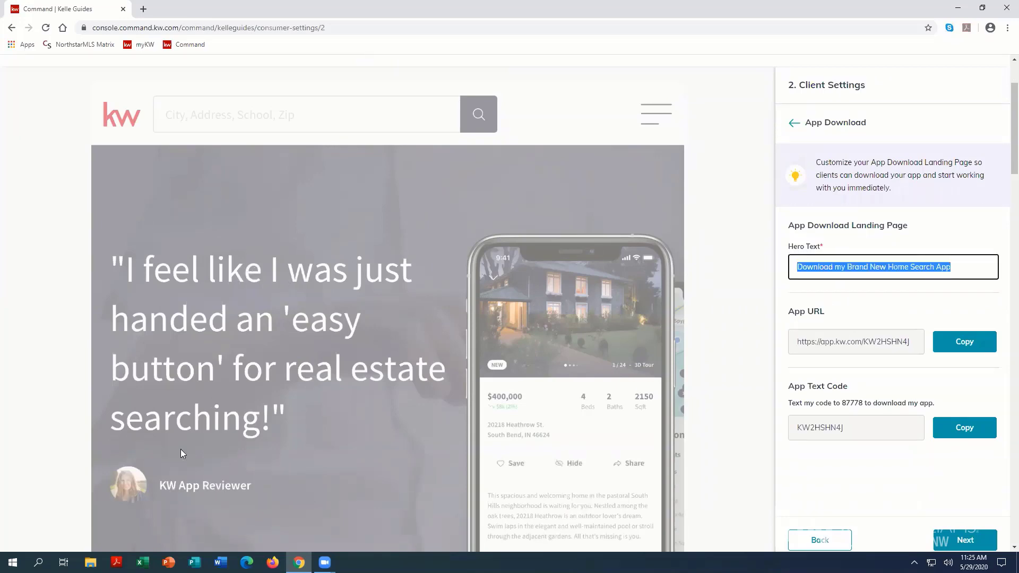
{"action": "left_click", "coordinate": [817, 265]}
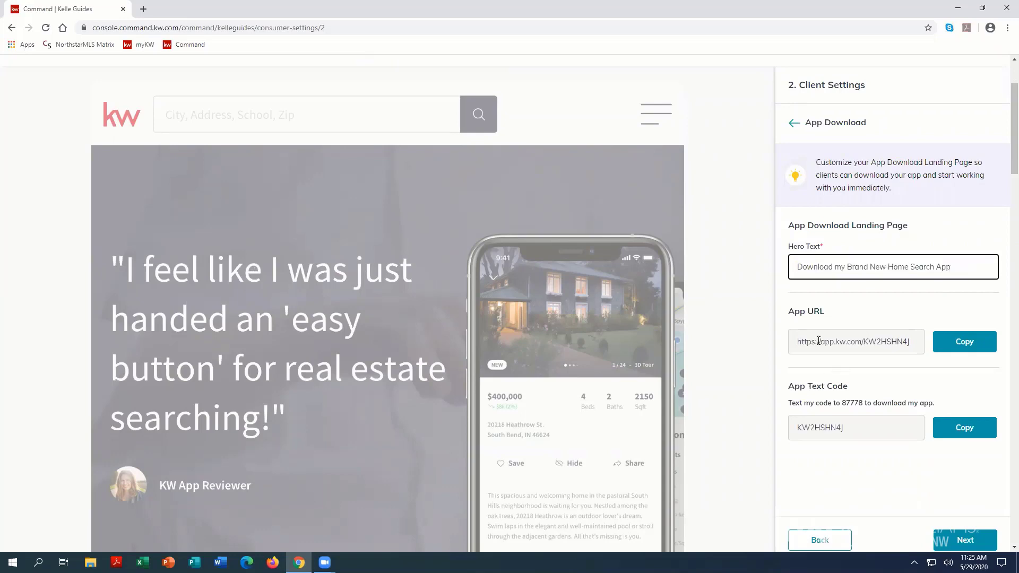
{"action": "left_click", "coordinate": [958, 537]}
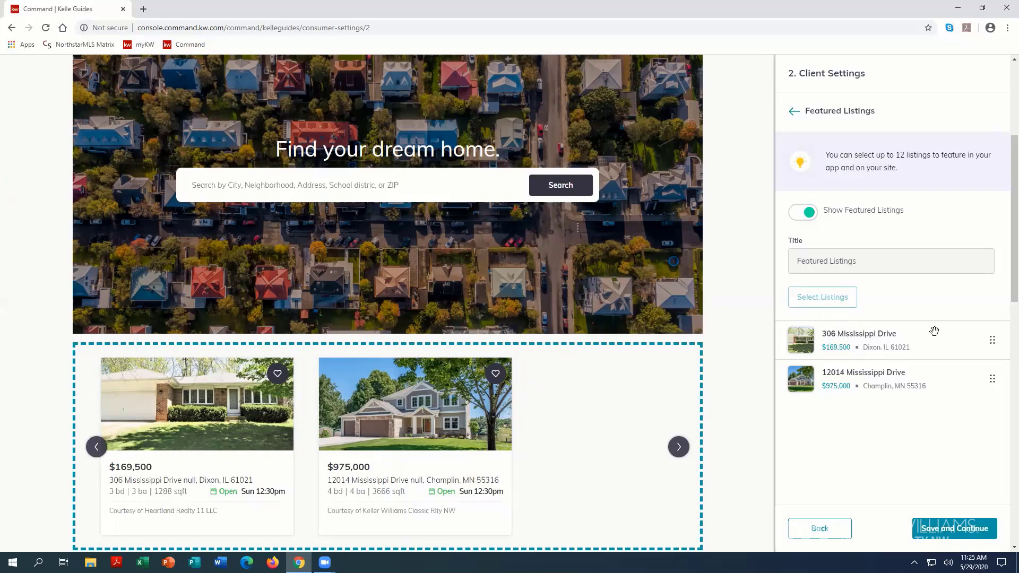
{"action": "left_click", "coordinate": [948, 529]}
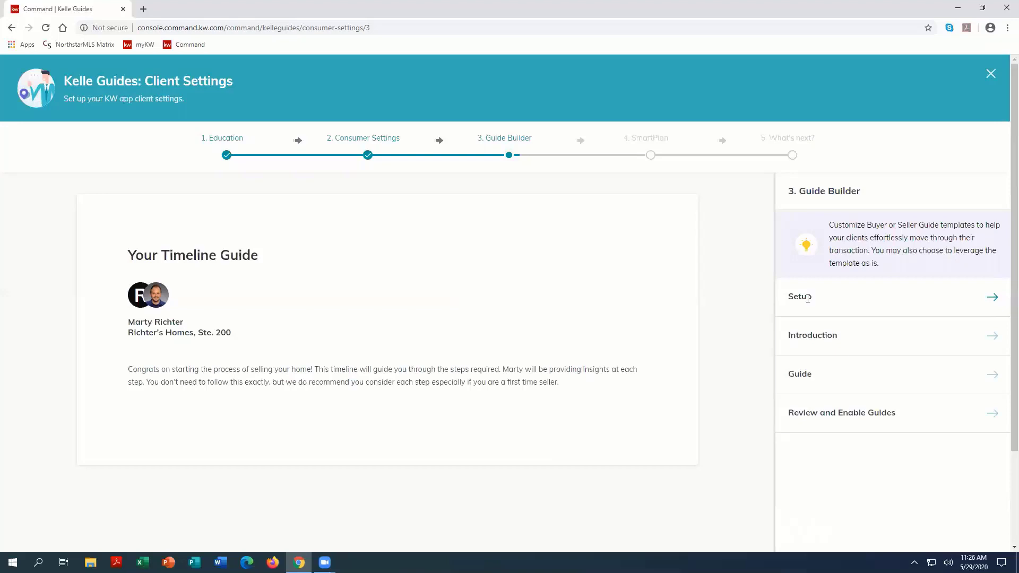
Choose the Buyer's Guide template for the timeline guide and accept its default title and introduction message.
{"action": "left_click", "coordinate": [993, 299]}
{"action": "scroll", "coordinate": [883, 289], "scroll_direction": "down", "scroll_amount": 1}
{"action": "left_click", "coordinate": [852, 302]}
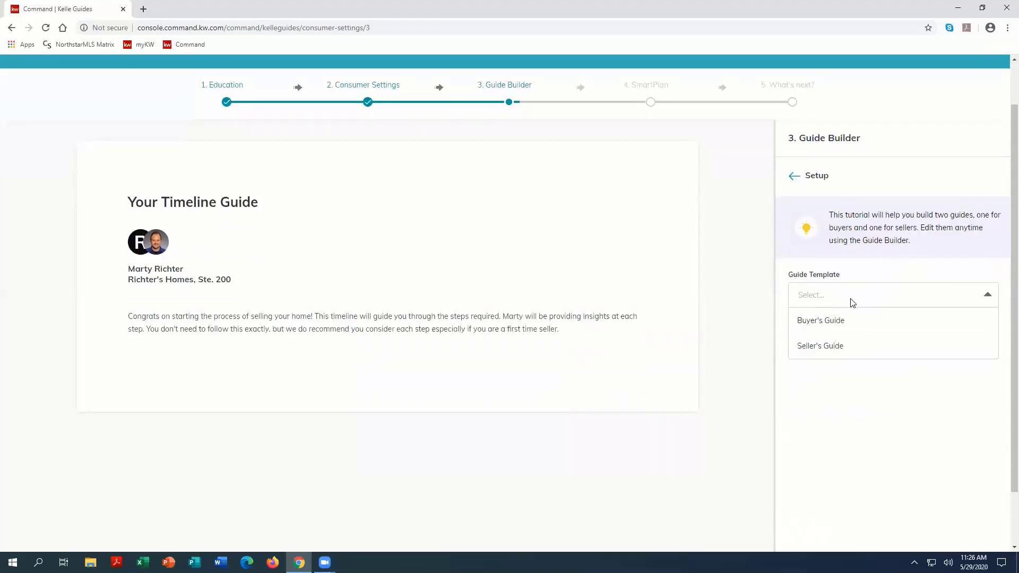
{"action": "left_click", "coordinate": [836, 322]}
{"action": "scroll", "coordinate": [902, 467], "scroll_direction": "down", "scroll_amount": 1}
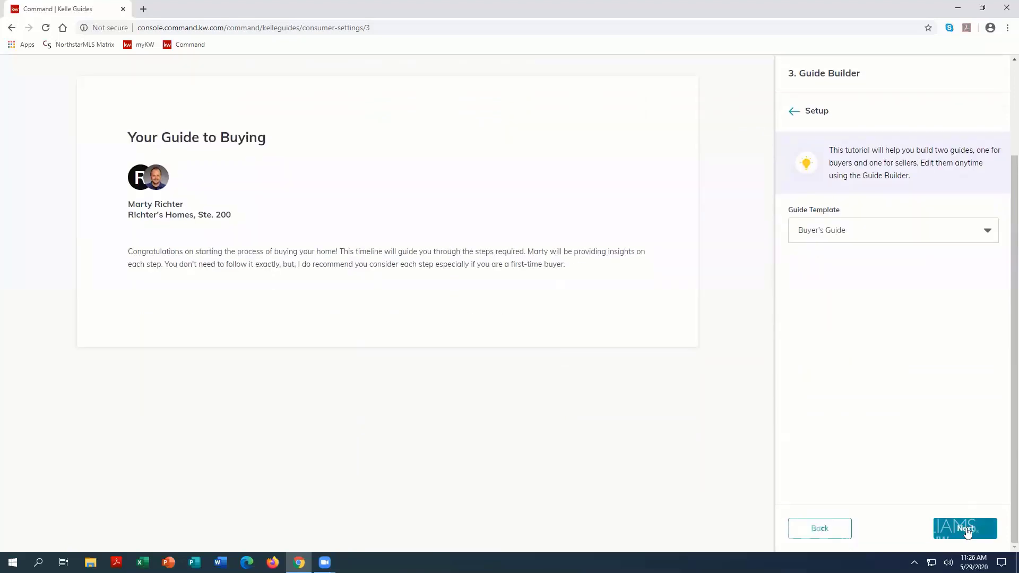
{"action": "left_click", "coordinate": [966, 530]}
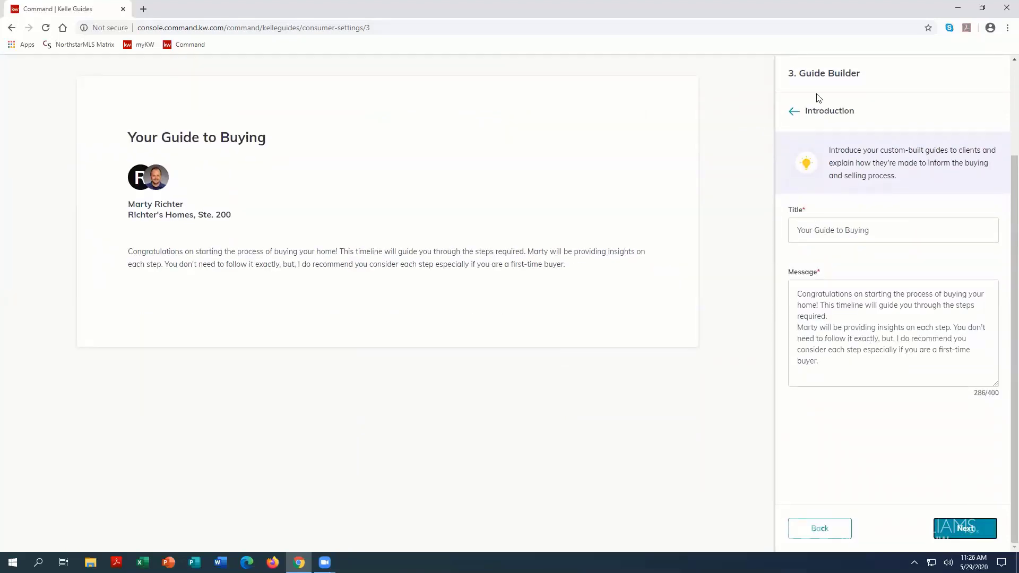
{"action": "left_click", "coordinate": [964, 530]}
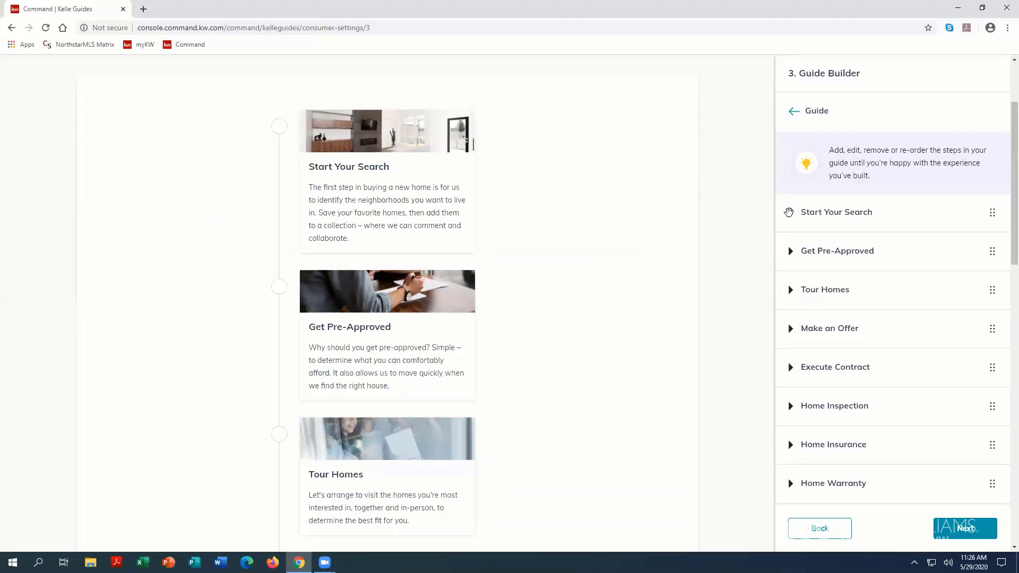
Review the Start Your Search and Get Pre-Approved guide steps, then accept the guide and continue to the SmartPlan stage.
{"action": "left_click", "coordinate": [791, 212]}
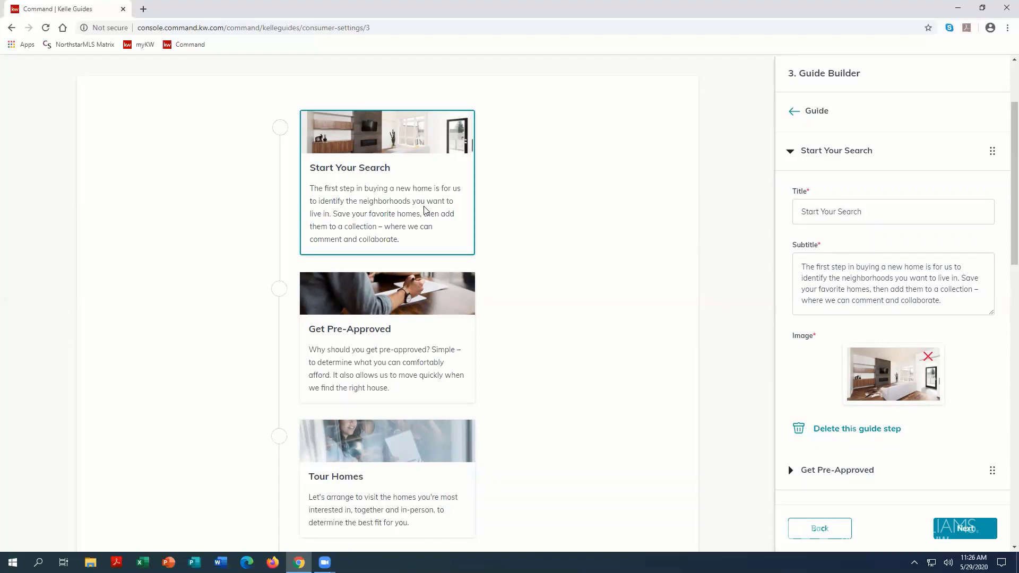
{"action": "scroll", "coordinate": [954, 302], "scroll_direction": "down", "scroll_amount": 2}
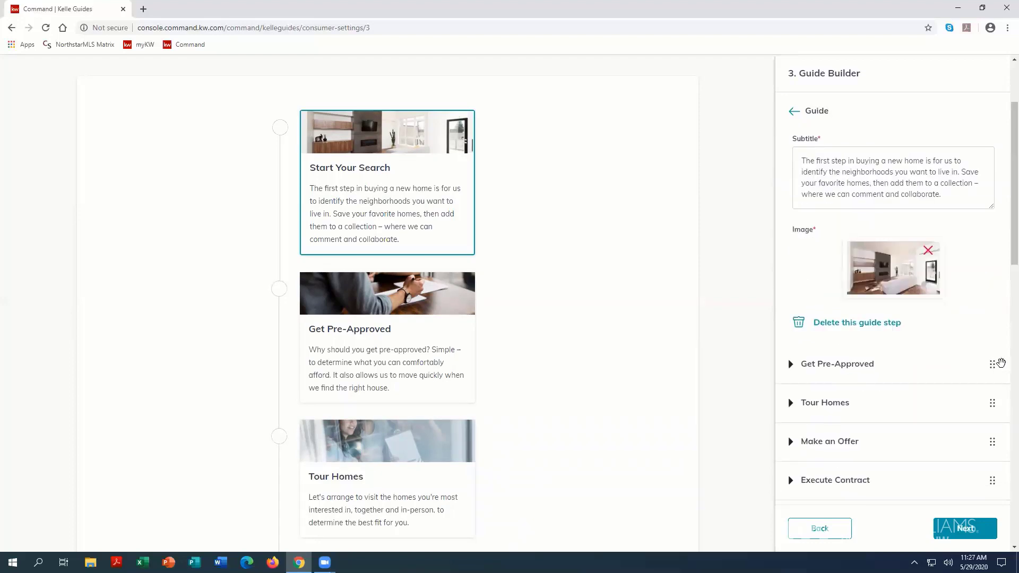
{"action": "left_click", "coordinate": [789, 365]}
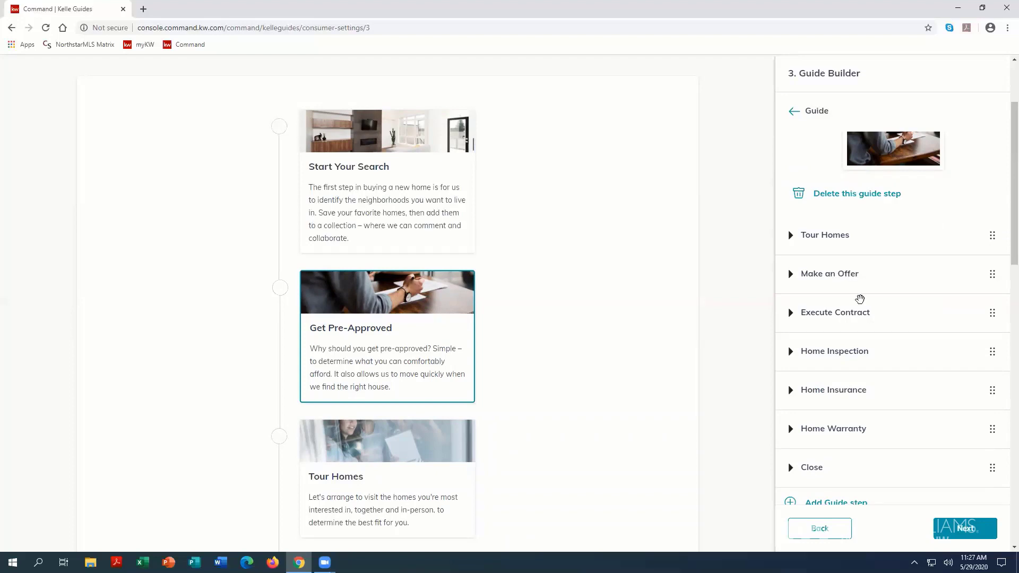
{"action": "scroll", "coordinate": [907, 365], "scroll_direction": "down", "scroll_amount": 1}
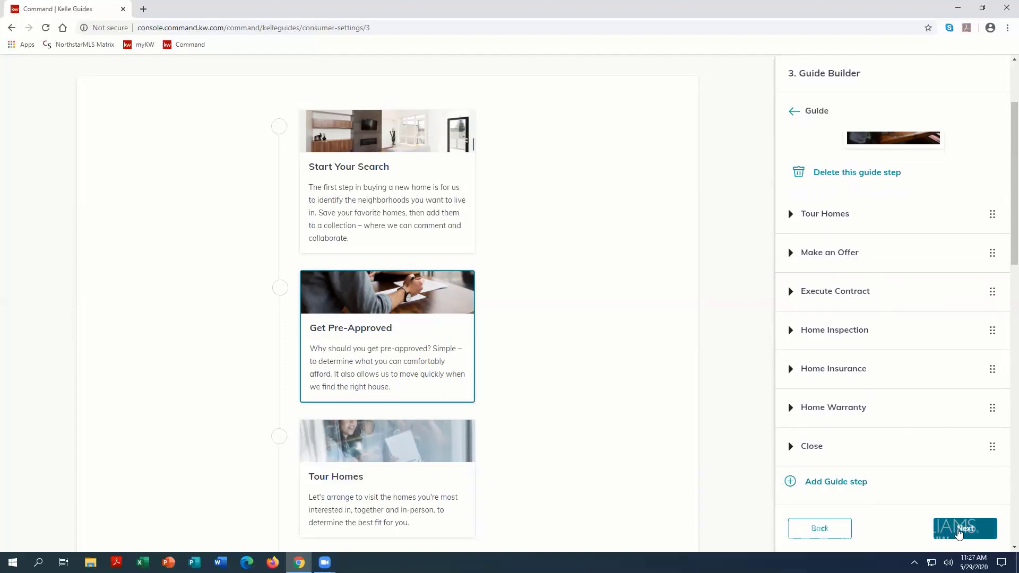
{"action": "left_click", "coordinate": [948, 537]}
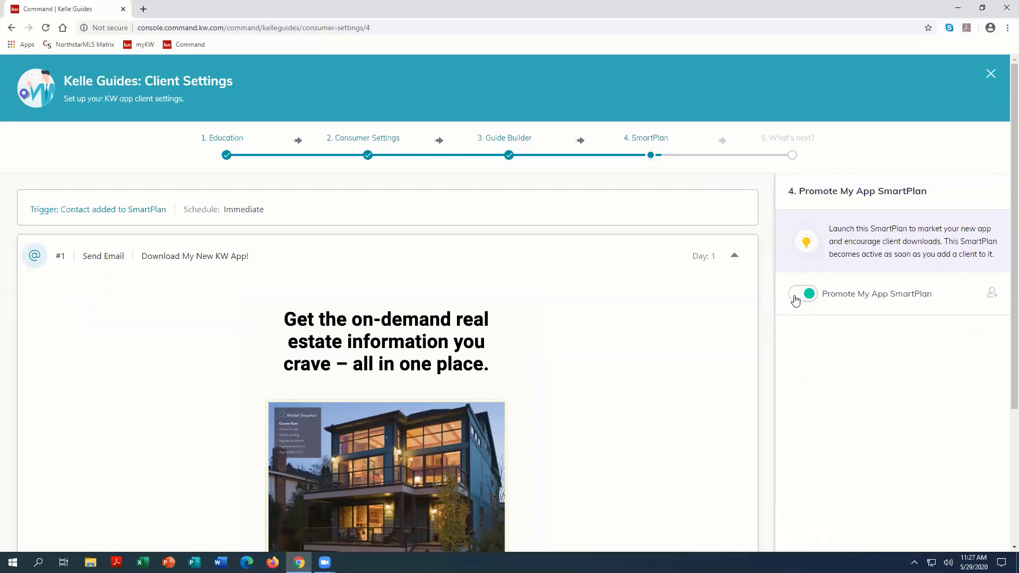
Look over the Promote My App SmartPlan's email and text messages, then finish and close the Kelle Guide.
{"action": "scroll", "coordinate": [673, 414], "scroll_direction": "down", "scroll_amount": 2}
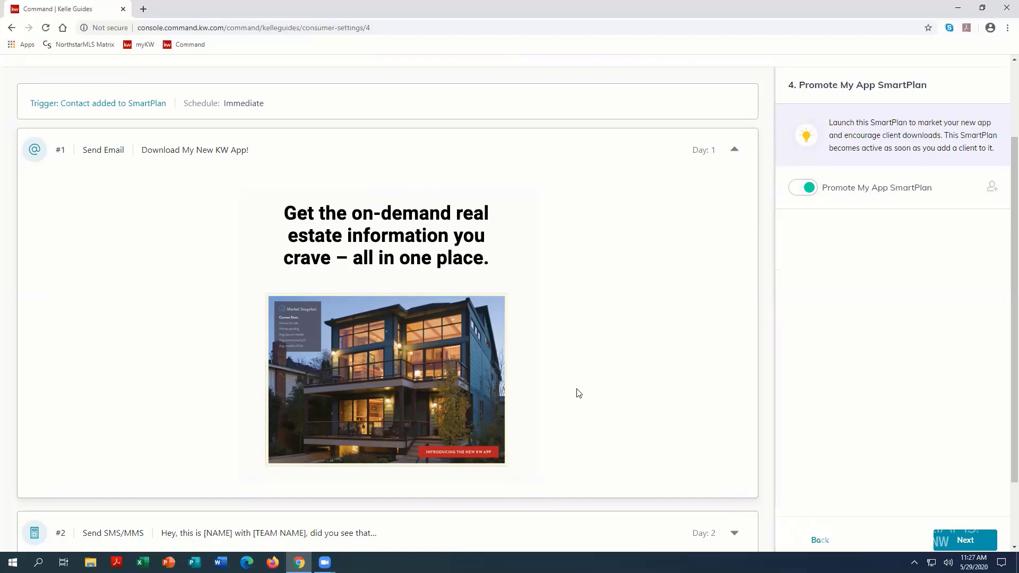
{"action": "scroll", "coordinate": [578, 391], "scroll_direction": "down", "scroll_amount": 2}
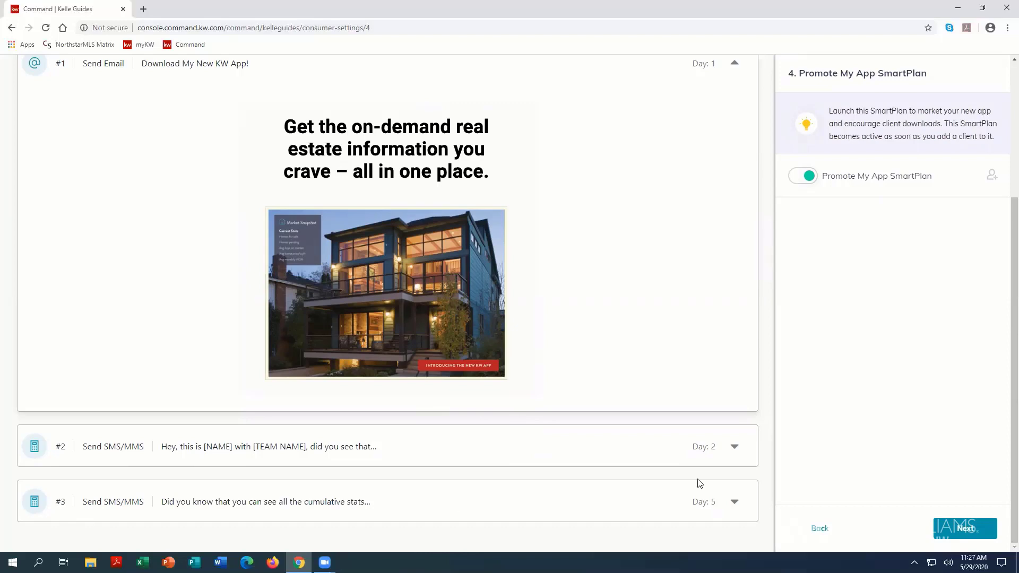
{"action": "scroll", "coordinate": [892, 496], "scroll_direction": "up", "scroll_amount": 3}
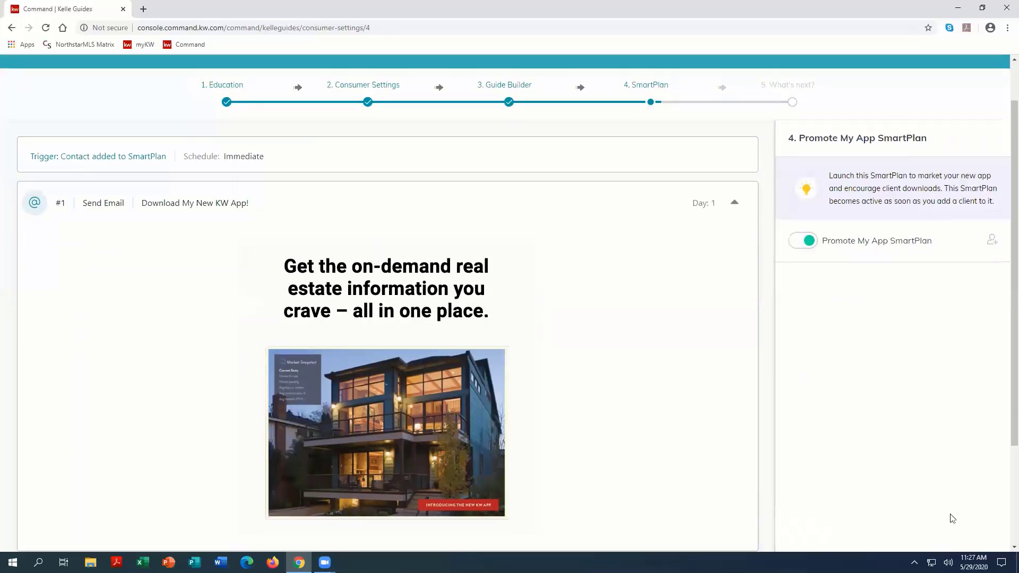
{"action": "scroll", "coordinate": [950, 518], "scroll_direction": "down", "scroll_amount": 3}
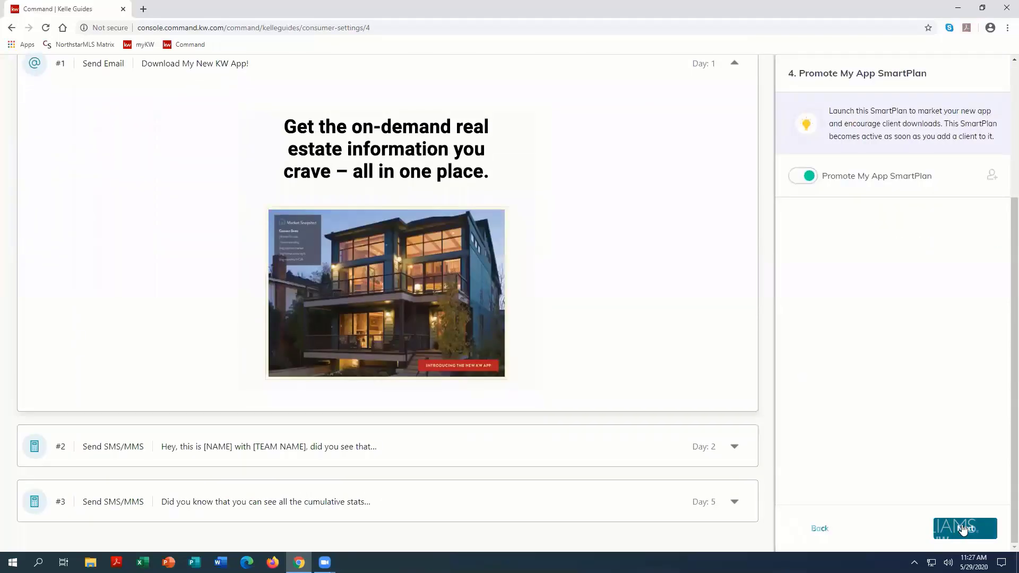
{"action": "left_click", "coordinate": [963, 529]}
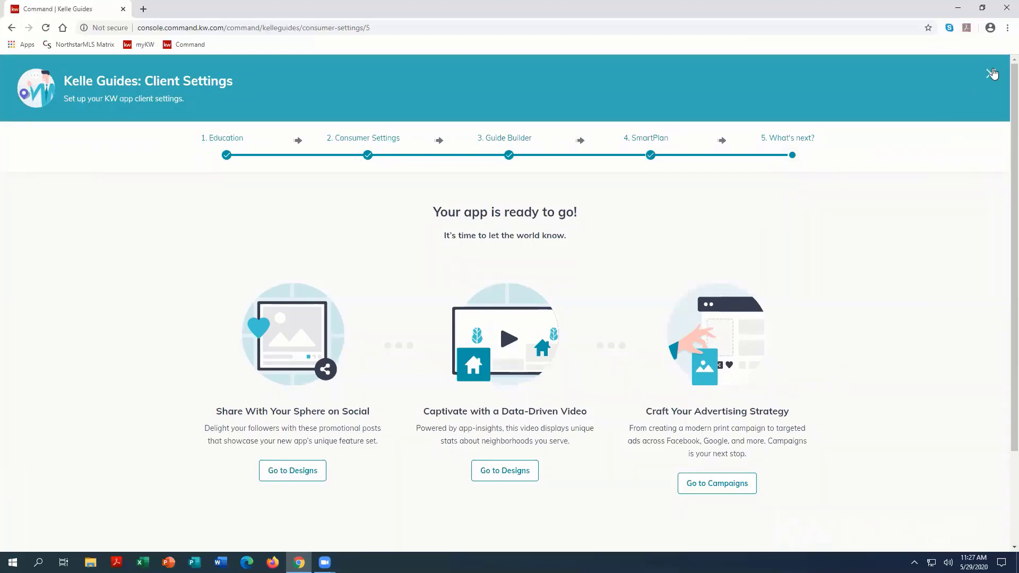
{"action": "left_click", "coordinate": [991, 75]}
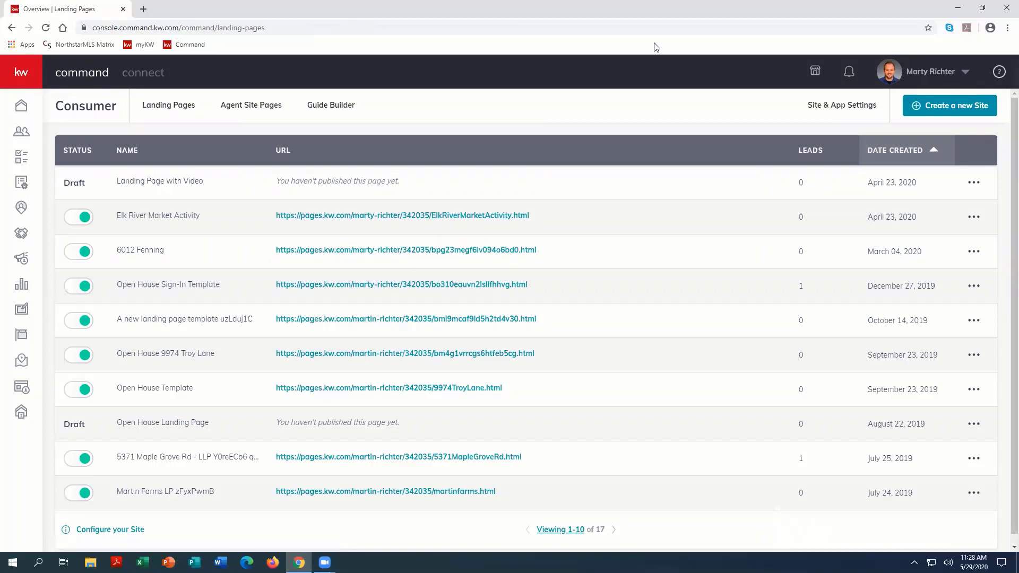
Open the live agent site in a new browser tab and search for homes in Maple Grove, MN.
{"action": "left_click", "coordinate": [143, 9]}
{"action": "type", "text": "marty"}
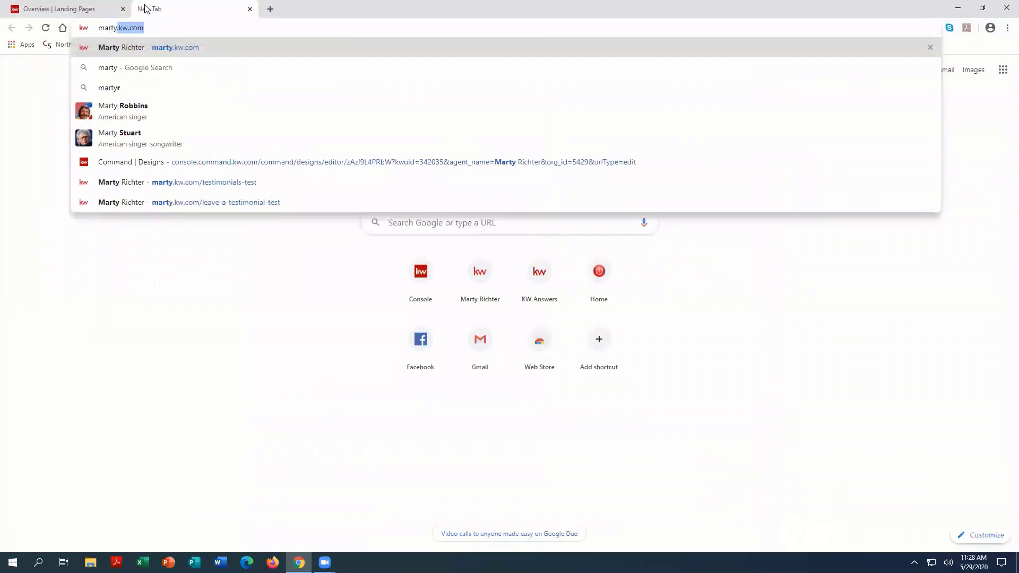
{"action": "key", "text": "Return"}
{"action": "left_click", "coordinate": [385, 360]}
{"action": "type", "text": "maple grove"}
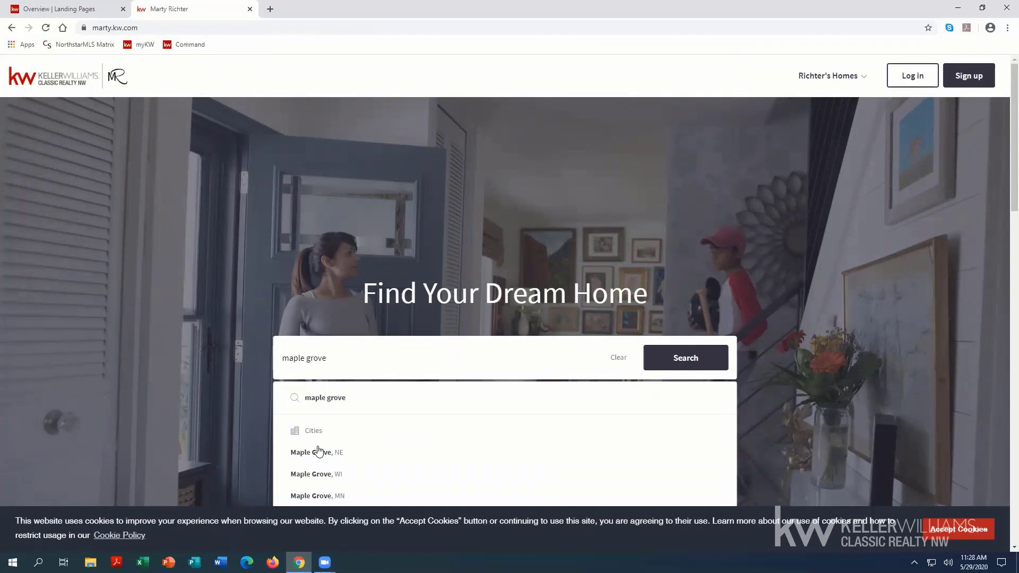
{"action": "left_click", "coordinate": [317, 495]}
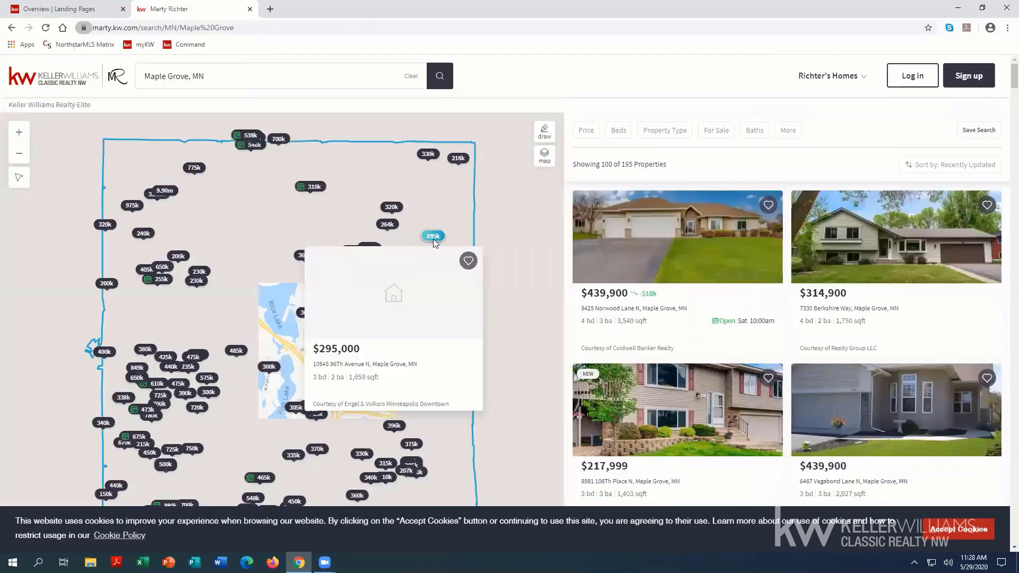
Open the $295,000 listing from the Maple Grove map and try to save the home without being logged in.
{"action": "left_click", "coordinate": [433, 236]}
{"action": "scroll", "coordinate": [648, 448], "scroll_direction": "down", "scroll_amount": 1}
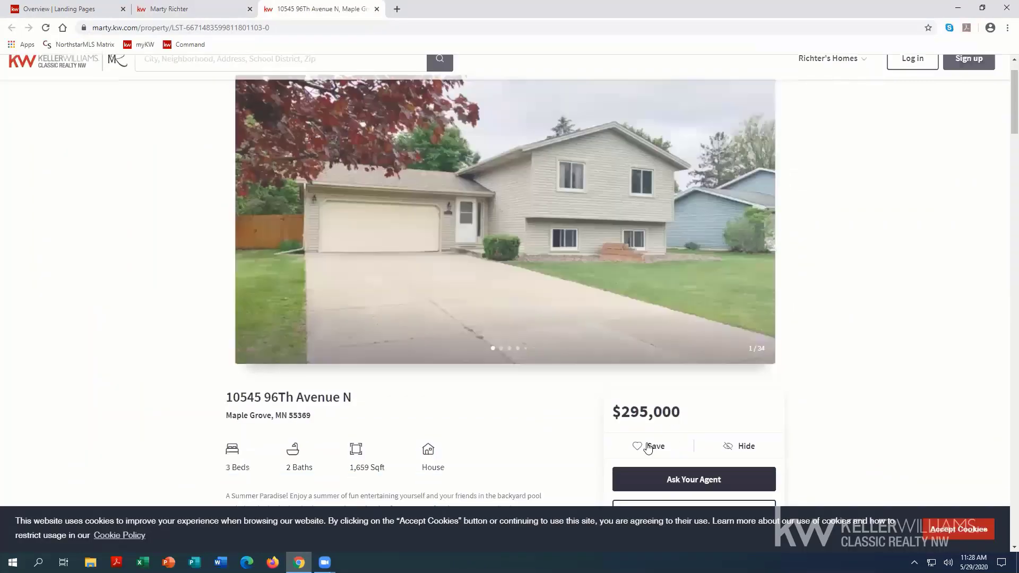
{"action": "left_click", "coordinate": [648, 446]}
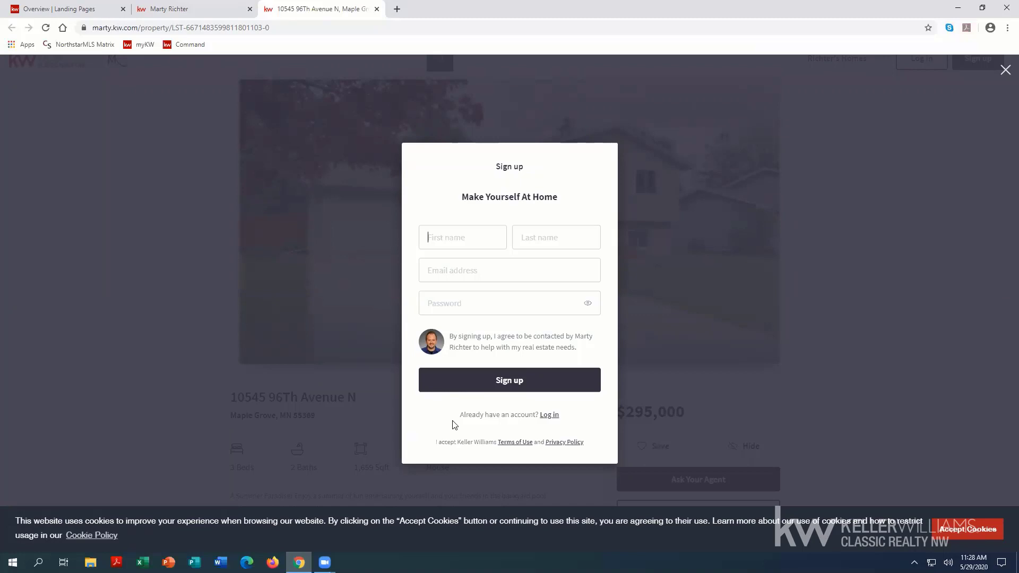
Switch to Command, open the contacts list, and sort it by Last Visited with the most recent visits first.
{"action": "left_click", "coordinate": [86, 11]}
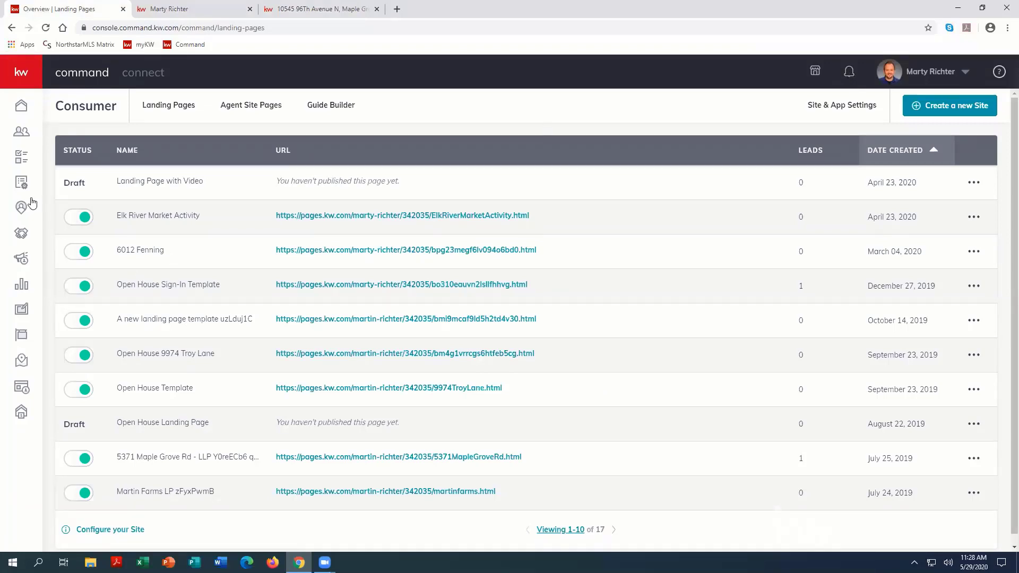
{"action": "left_click", "coordinate": [21, 135]}
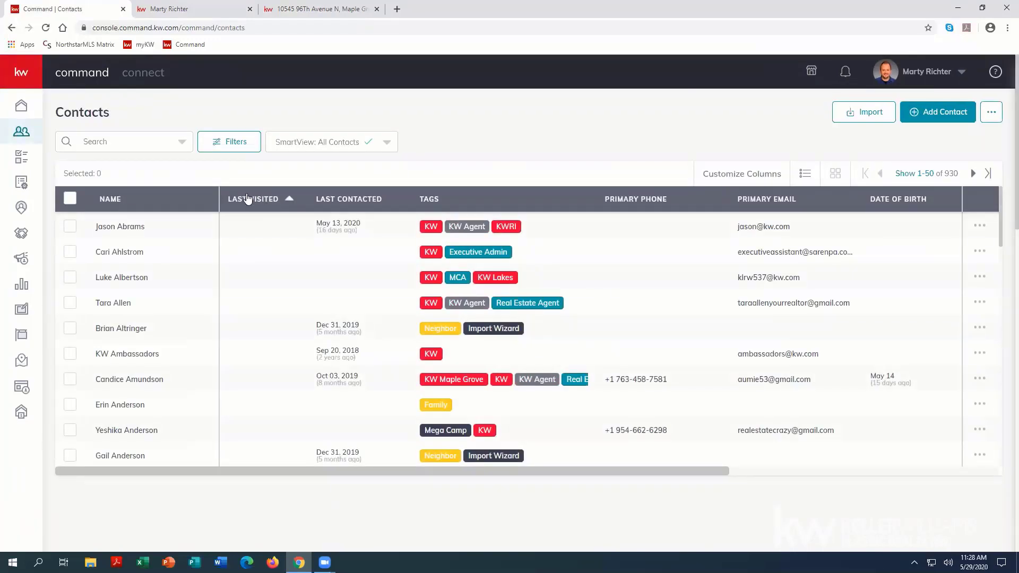
{"action": "left_click", "coordinate": [248, 198]}
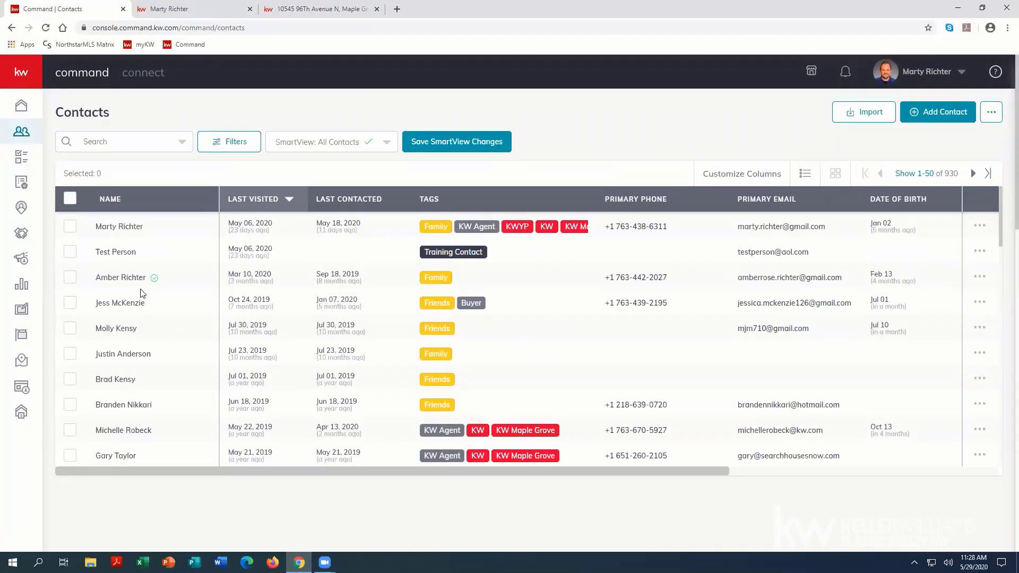
Open the most recently visited contact and review their timeline of site activity, highlighting the 4:03 PM "Logged into agent site" entry.
{"action": "mouse_move", "coordinate": [154, 281]}
{"action": "left_click", "coordinate": [130, 227]}
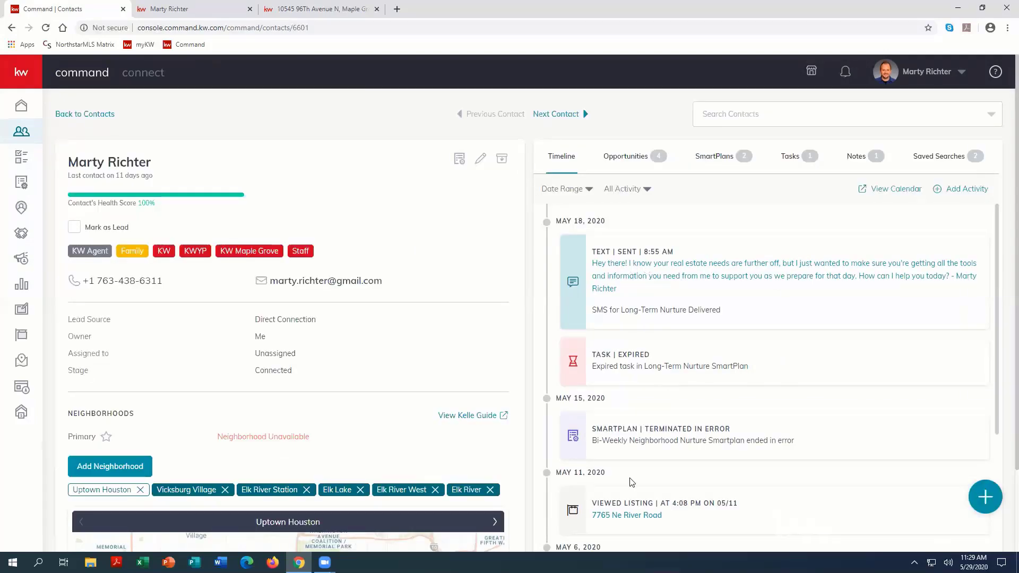
{"action": "scroll", "coordinate": [642, 451], "scroll_direction": "down", "scroll_amount": 3}
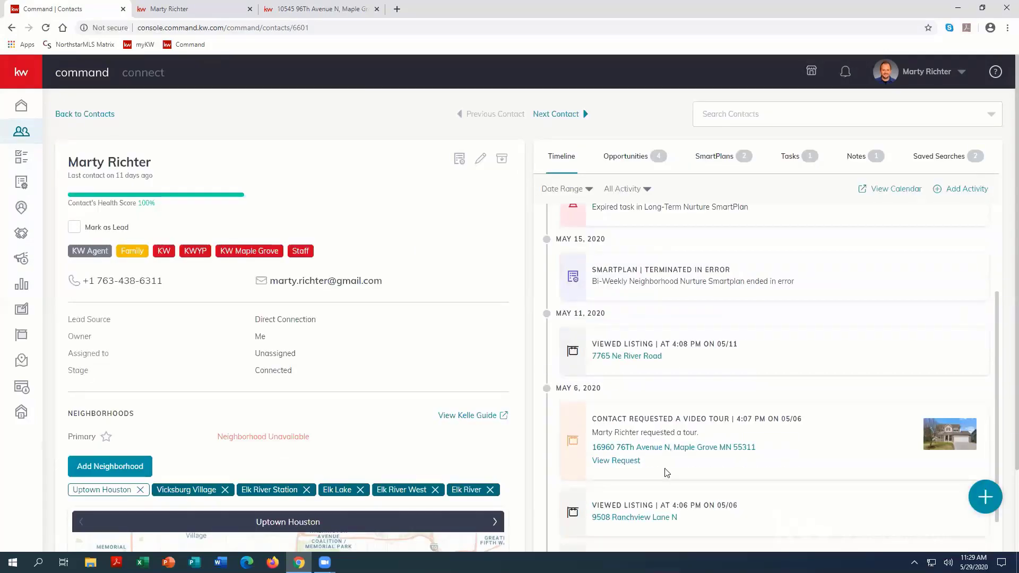
{"action": "scroll", "coordinate": [668, 474], "scroll_direction": "down", "scroll_amount": 3}
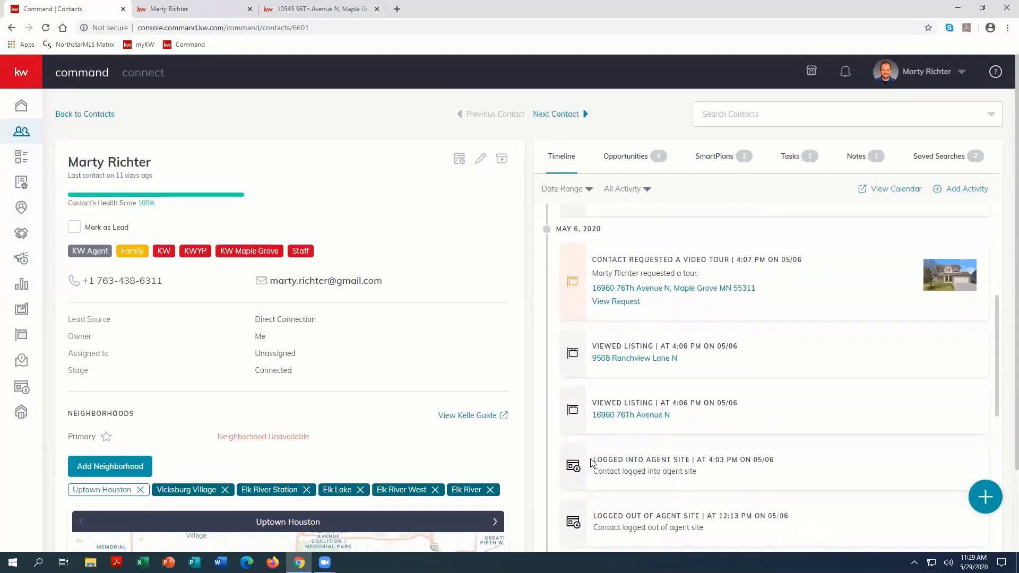
{"action": "left_click_drag", "start_coordinate": [697, 474], "coordinate": [593, 455]}
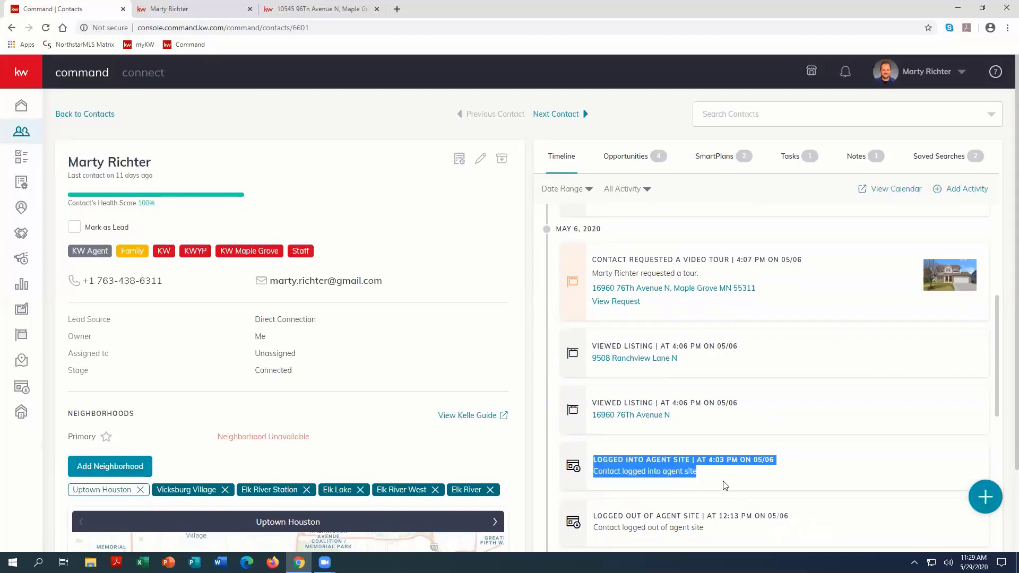
{"action": "scroll", "coordinate": [724, 482], "scroll_direction": "down", "scroll_amount": 3}
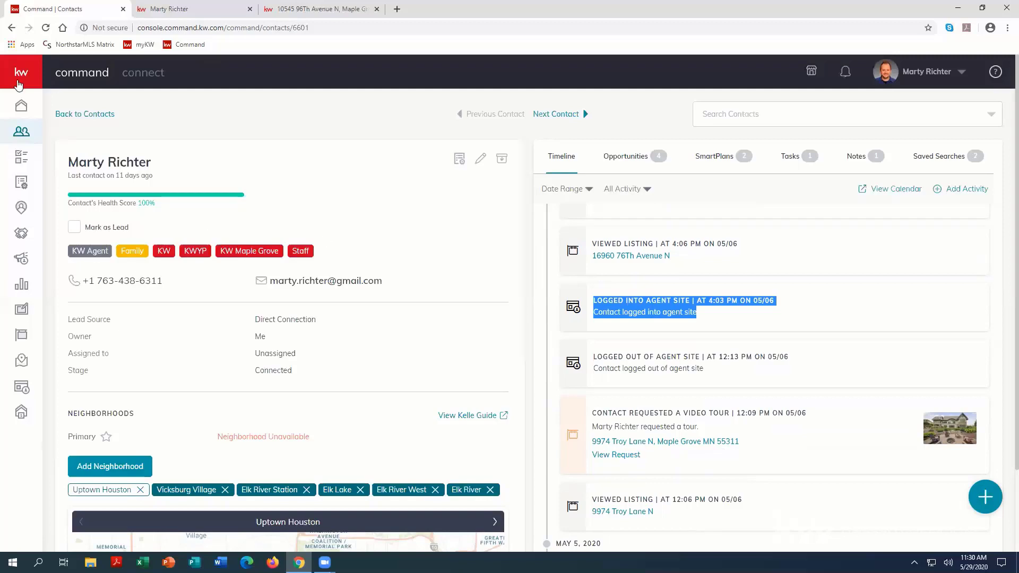
Return to the Command contacts list, revisit the listing's sign-up form, and go back to the agent site's Maple Grove search results.
{"action": "left_click", "coordinate": [22, 131]}
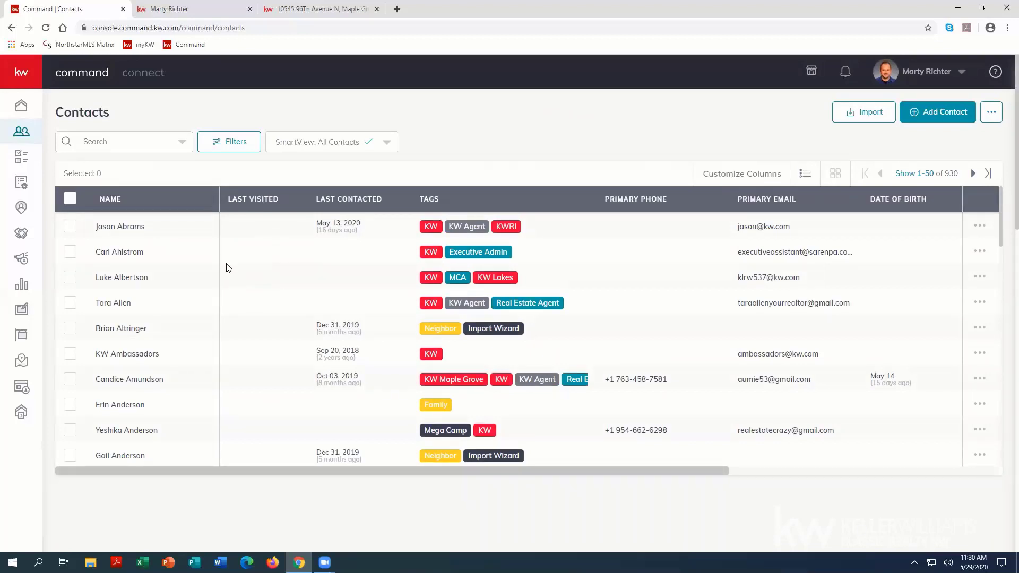
{"action": "left_click", "coordinate": [205, 9]}
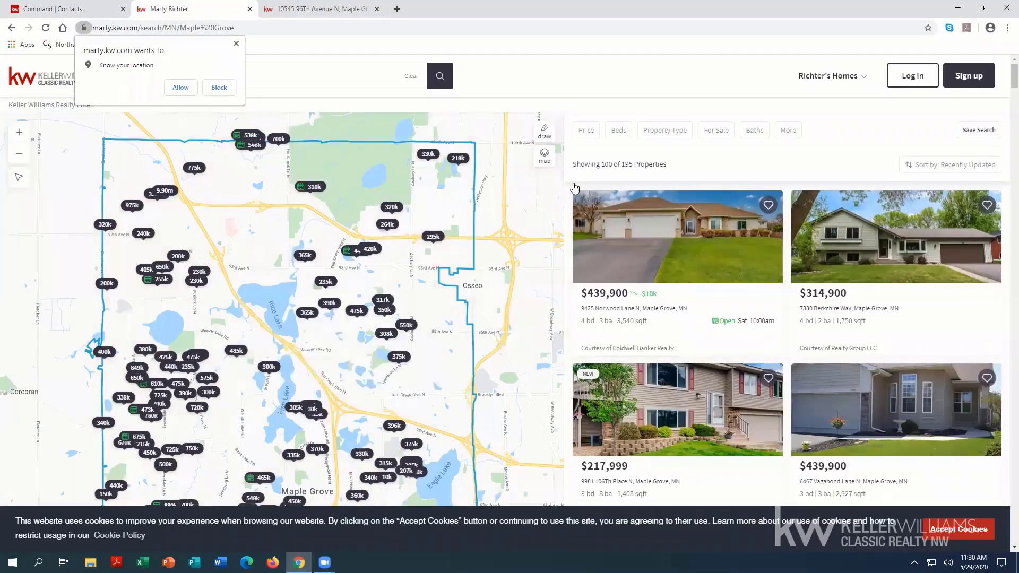
{"action": "left_click", "coordinate": [318, 9]}
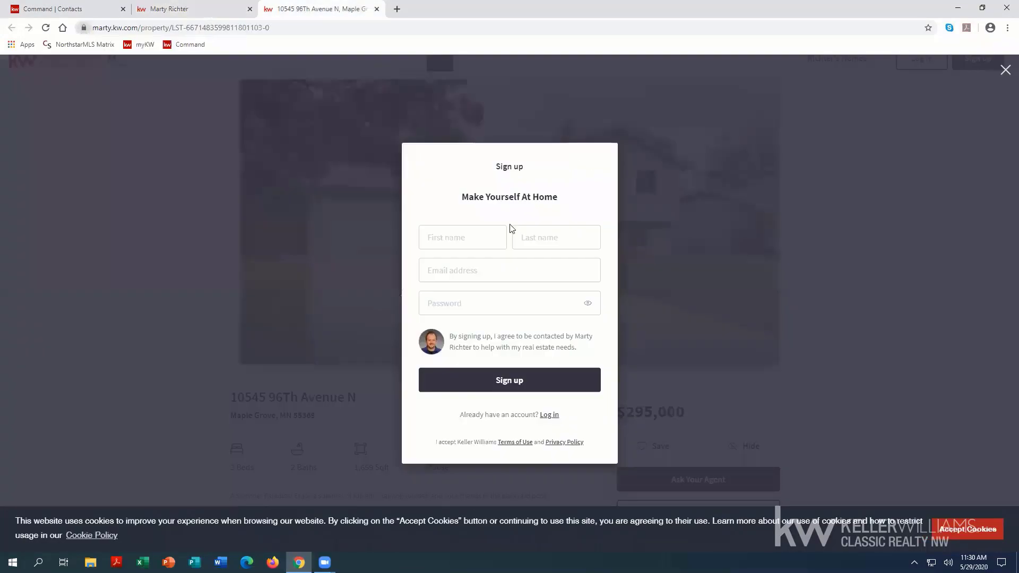
{"action": "left_click", "coordinate": [935, 292]}
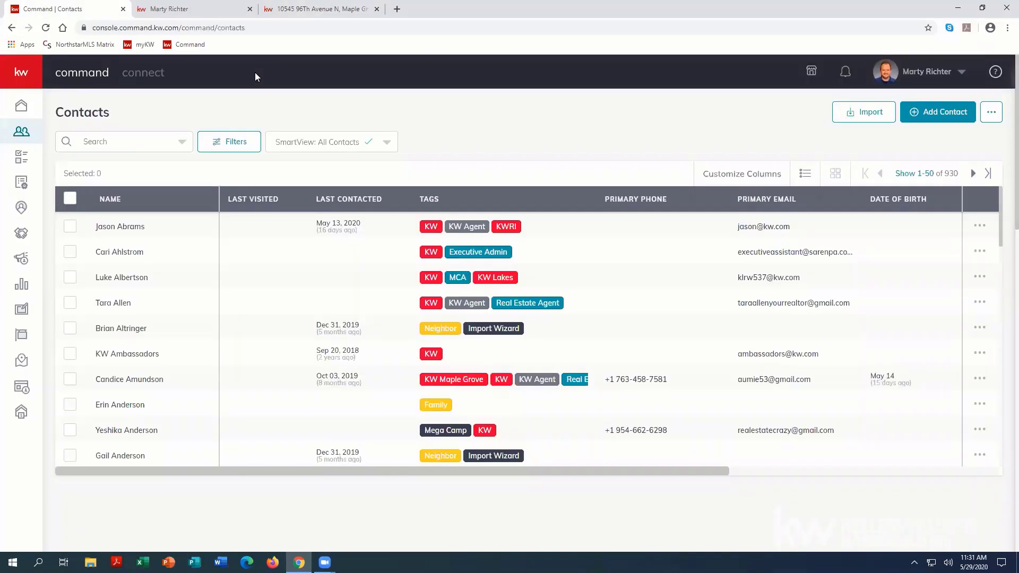
{"action": "left_click", "coordinate": [178, 10]}
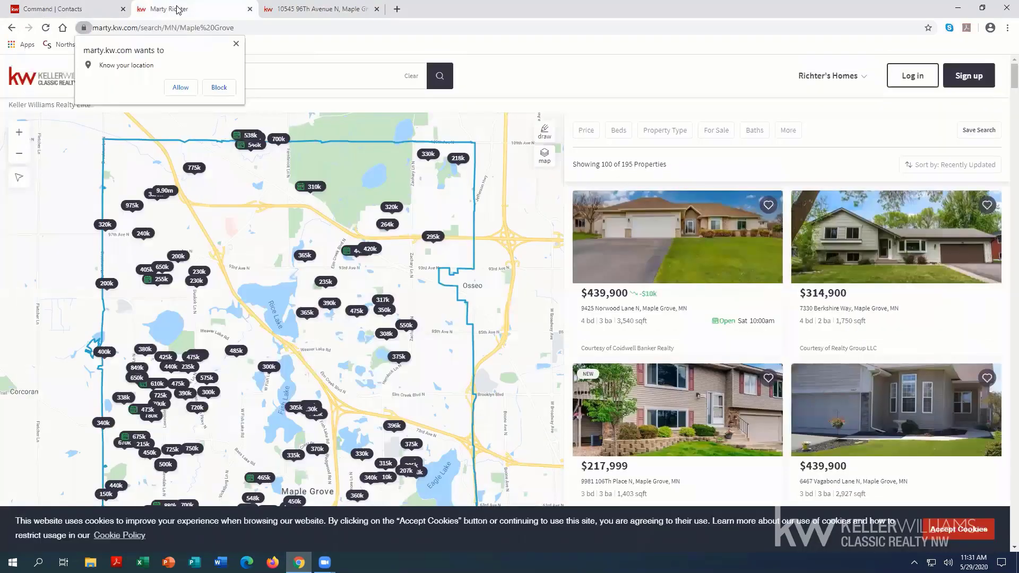